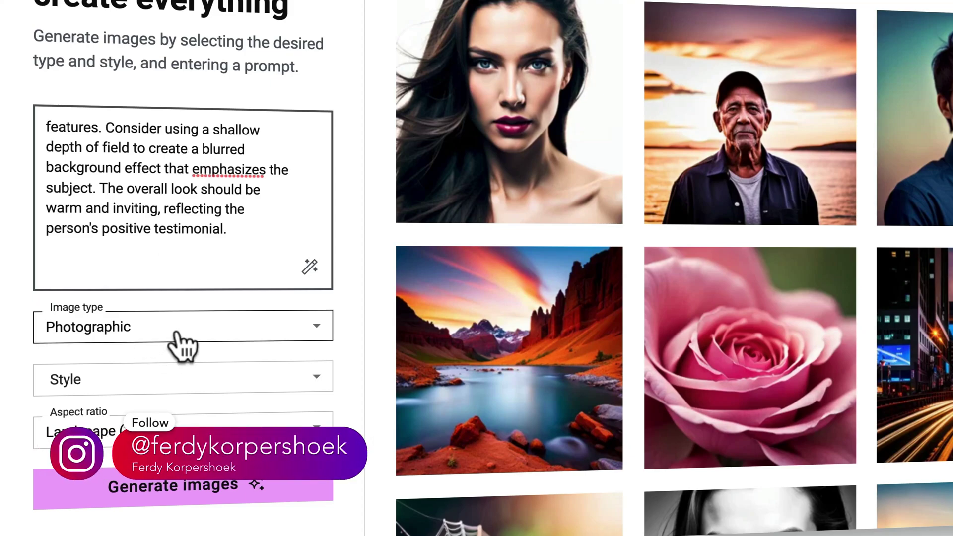
- Generate the testimonial portrait images at a square 1:1 aspect ratio
click(174, 443)
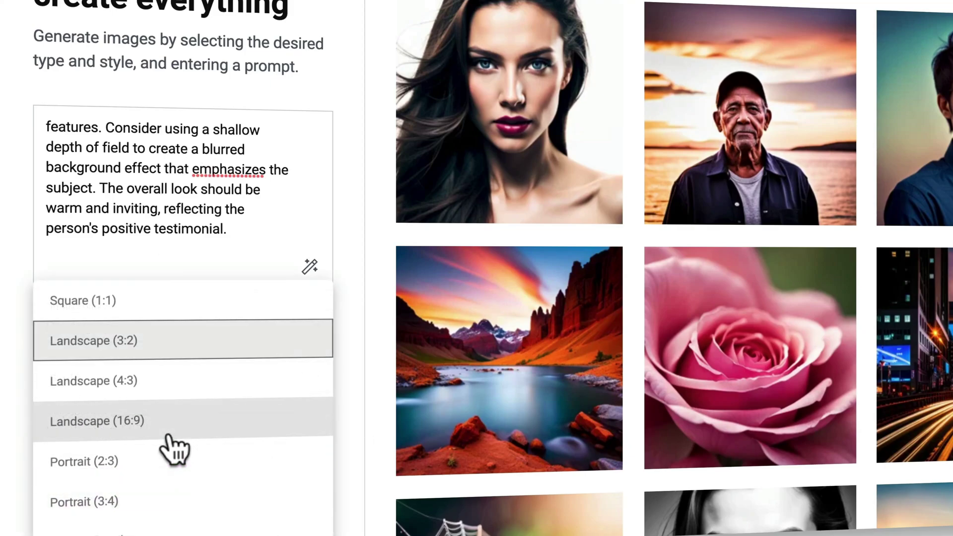
click(104, 310)
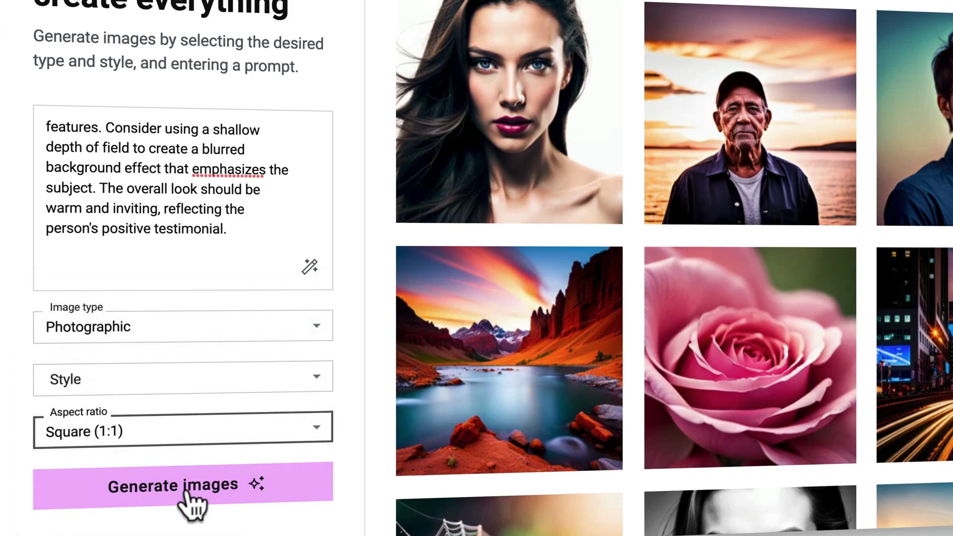
click(187, 494)
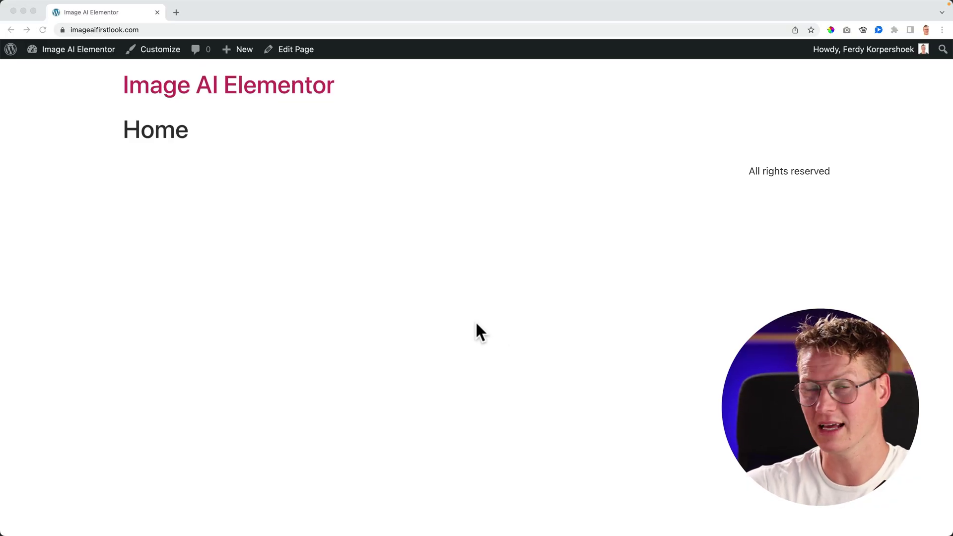
- Bring the browser window showing the site's empty Home page into focus
click(432, 291)
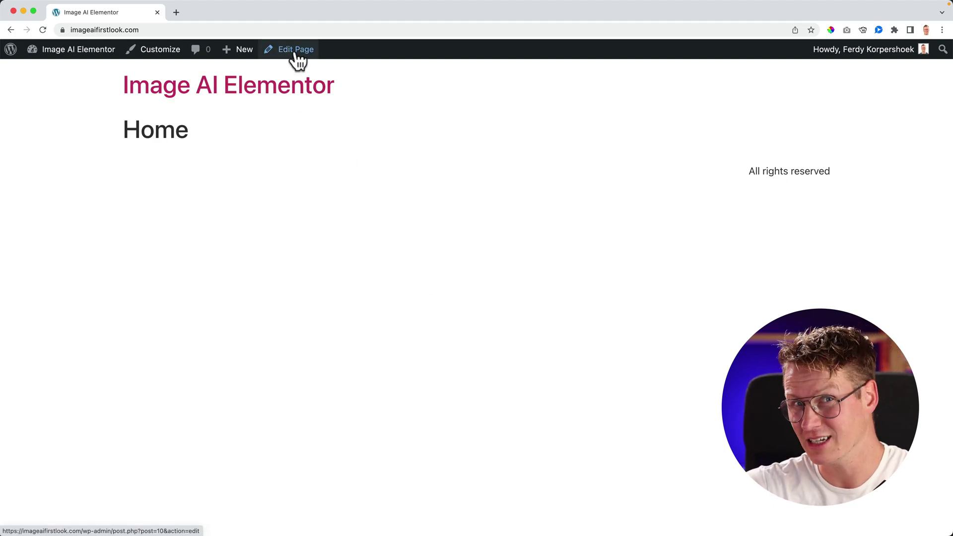
- Go to the admin dashboard and check Plugins > Add New for Elementor
click(93, 57)
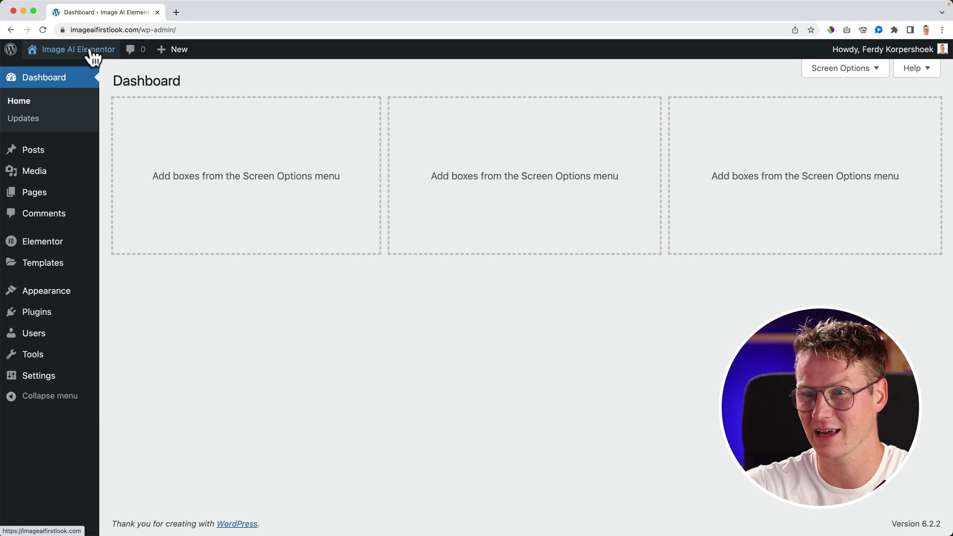
mouse_move(48, 318)
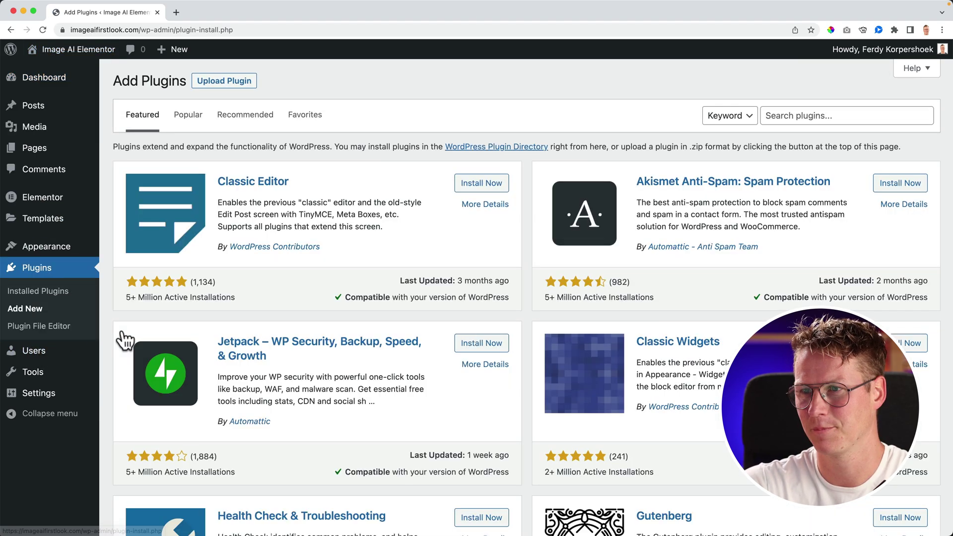
click(785, 119)
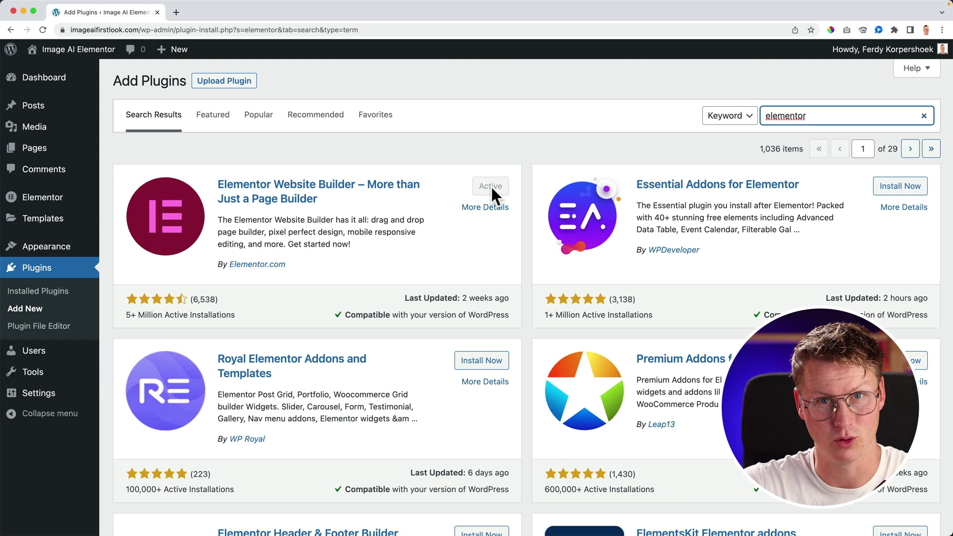
- Open the Home page in Elementor, then exit the editor back to the Dashboard
click(80, 52)
click(298, 50)
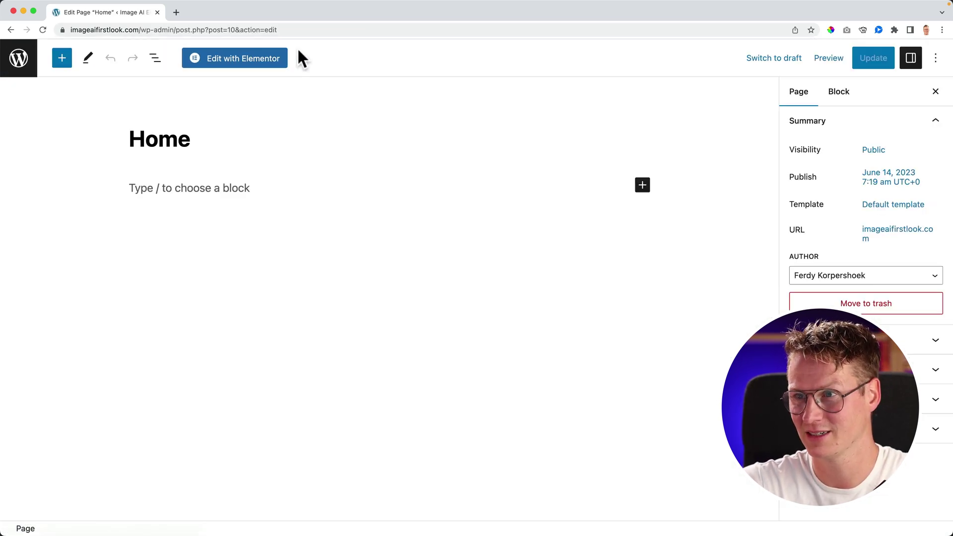
click(241, 62)
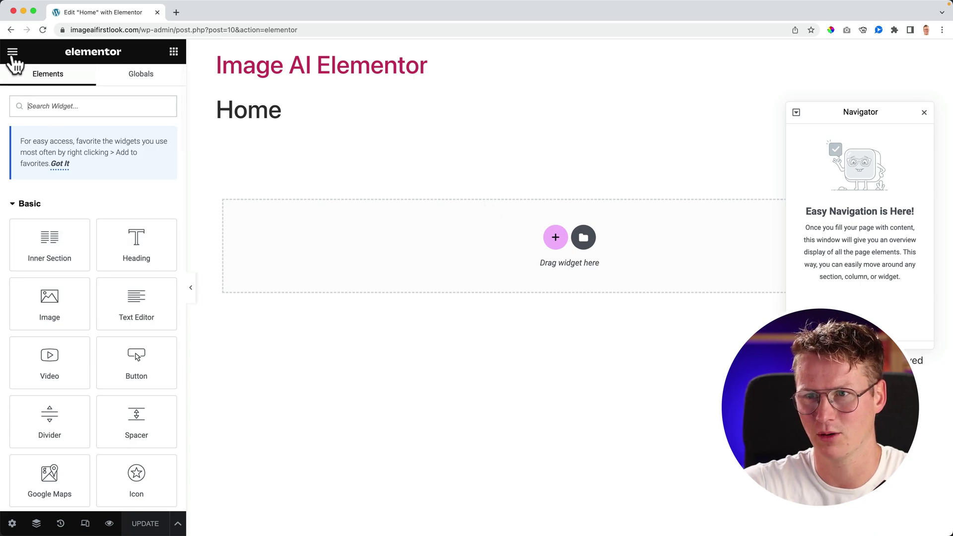
click(12, 51)
click(72, 301)
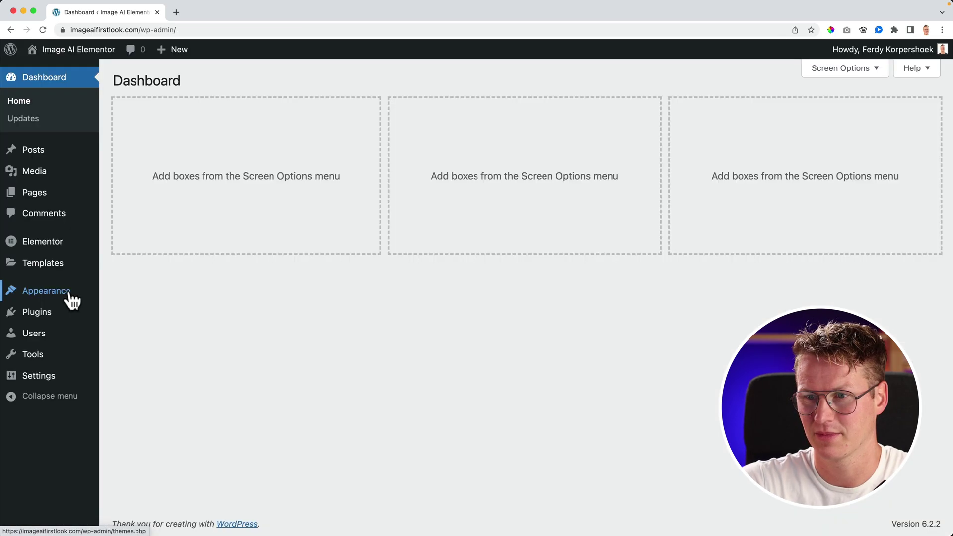
- Activate all Elementor experimental features, update Elementor to 3.14.0-dev4, and view the front page
mouse_move(52, 248)
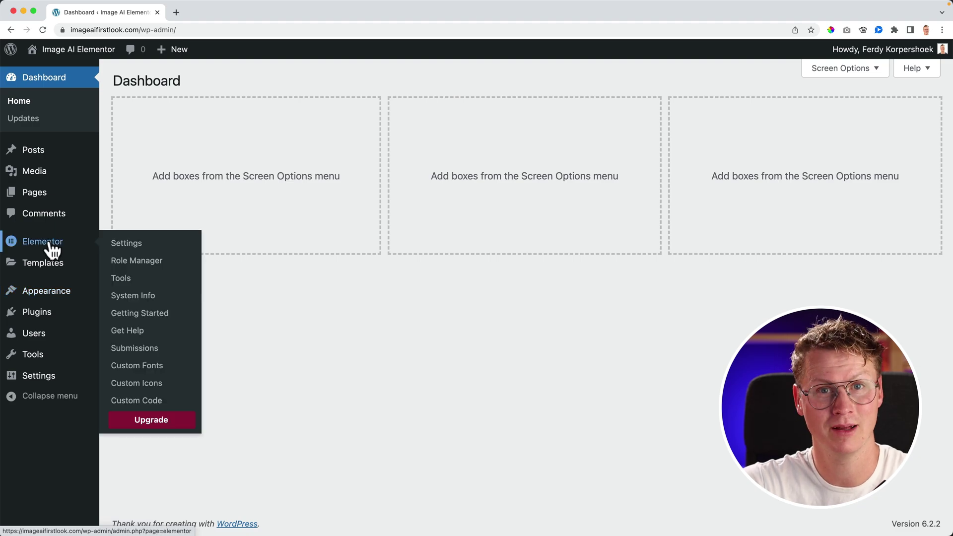
click(141, 247)
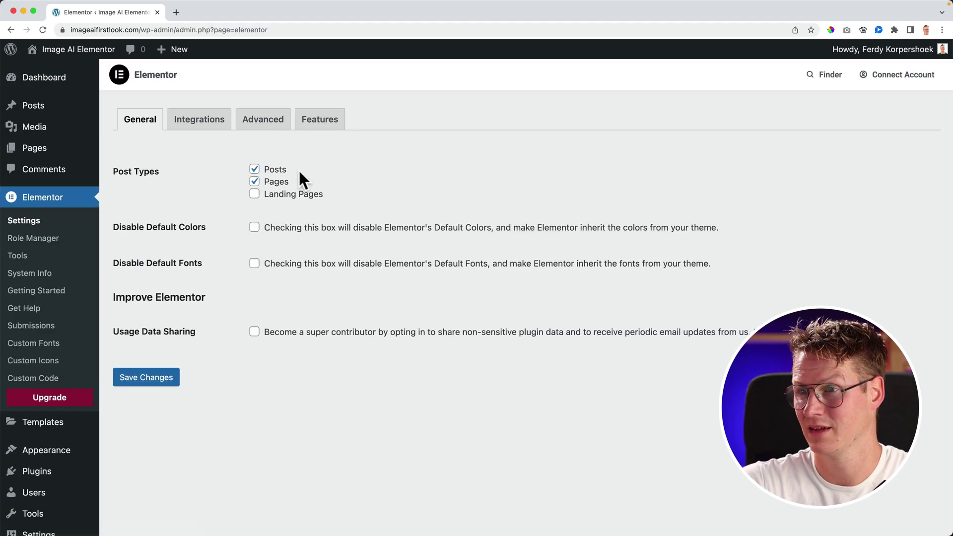
click(320, 122)
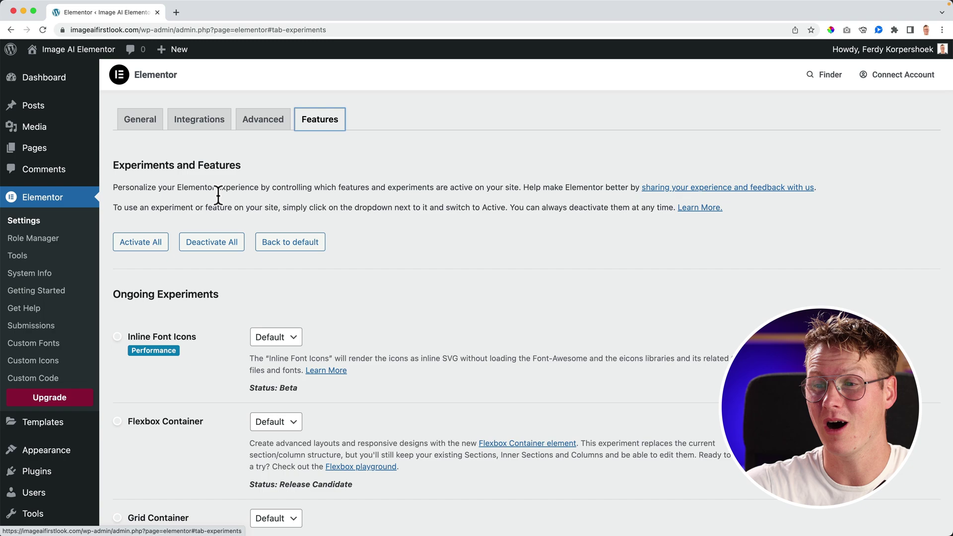
click(140, 242)
scroll(140, 243, down, 2)
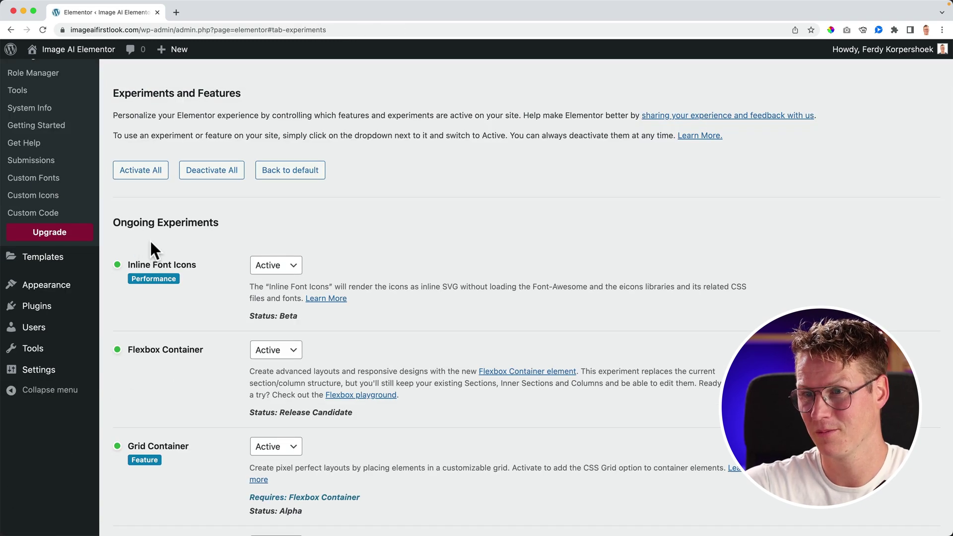
scroll(171, 228, up, 5)
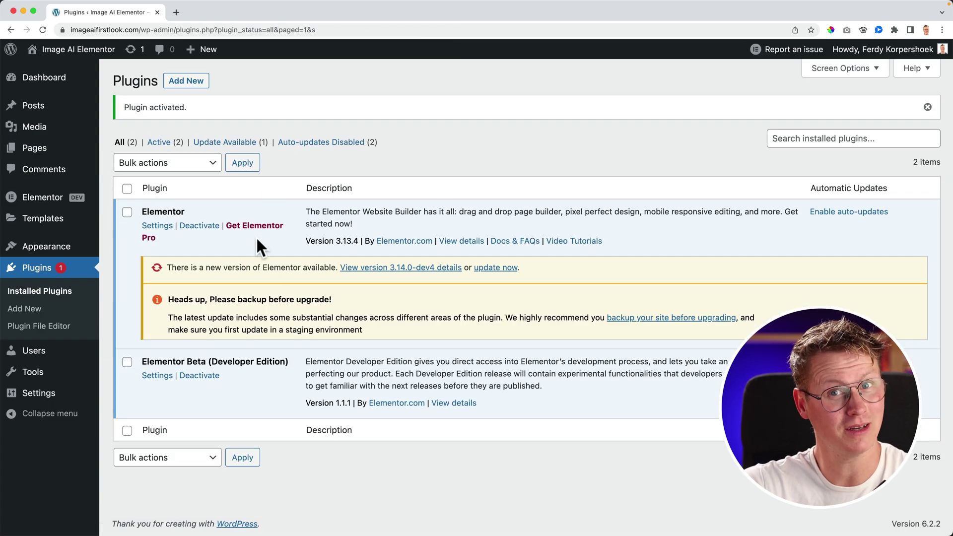
click(496, 268)
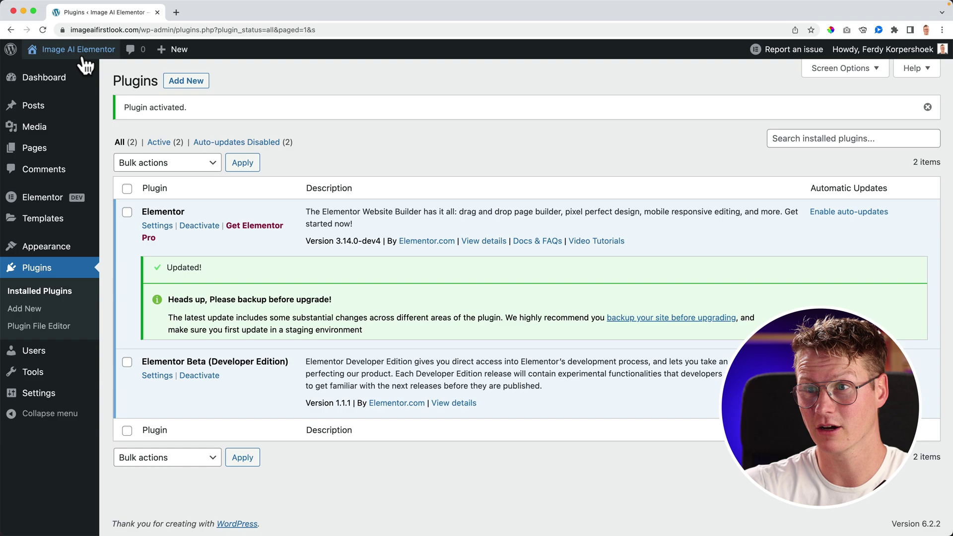
click(83, 57)
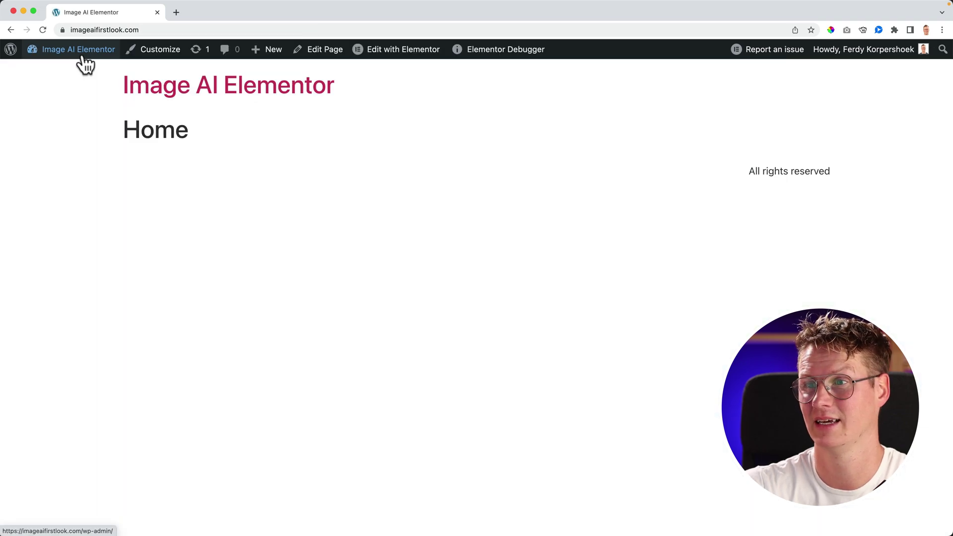
- Edit the Home page with Elementor and drop an Image widget onto it
click(413, 49)
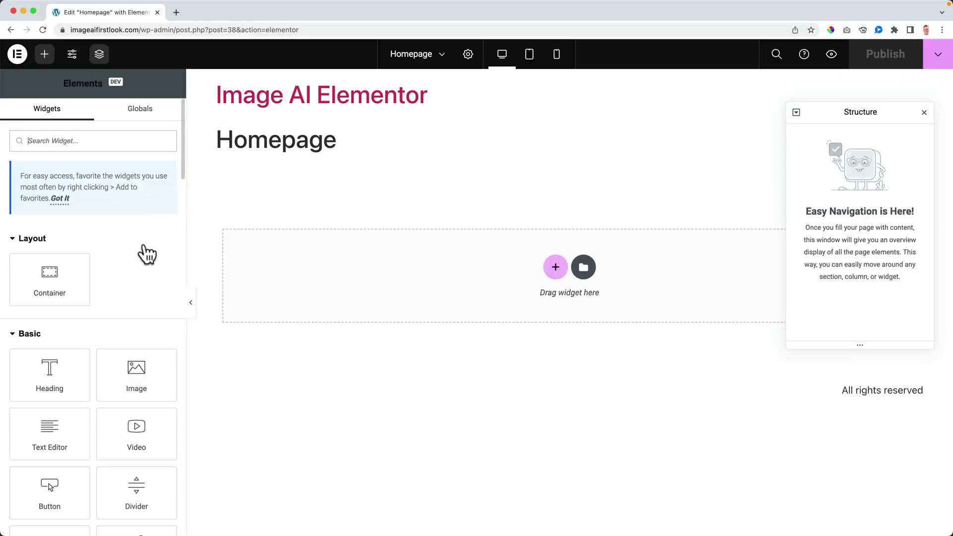
scroll(147, 251, down, 10)
scroll(144, 246, up, 10)
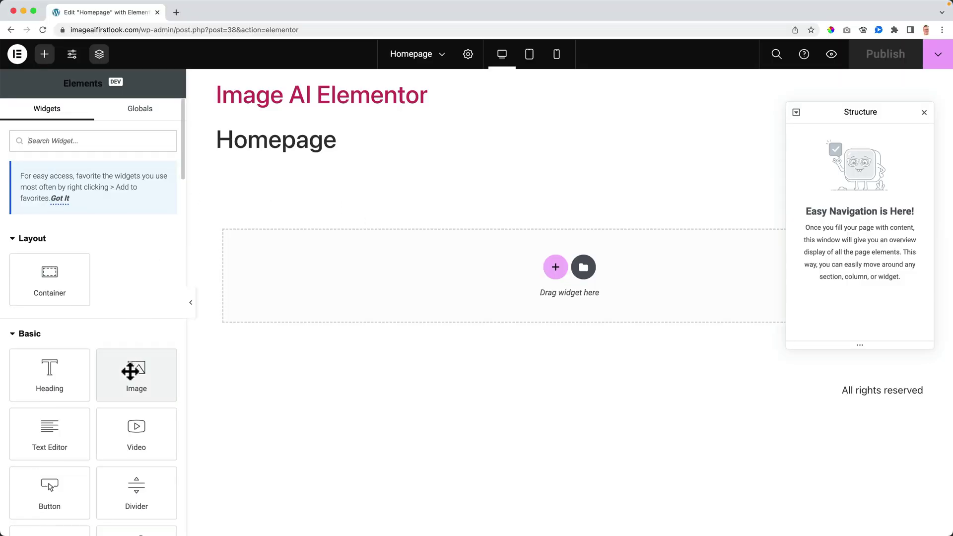
drag(130, 371, 392, 260)
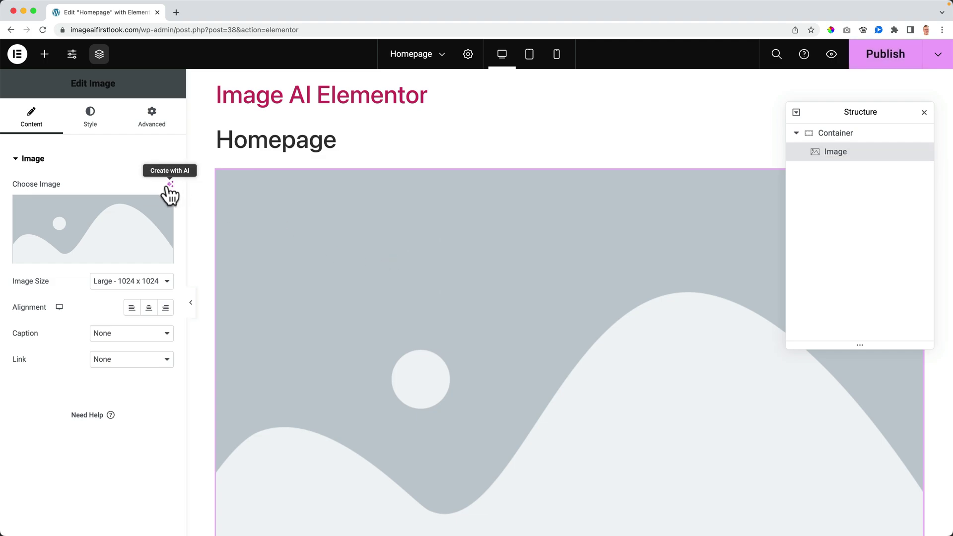
- Give the container a Classic background and start creating the image with AI
click(837, 140)
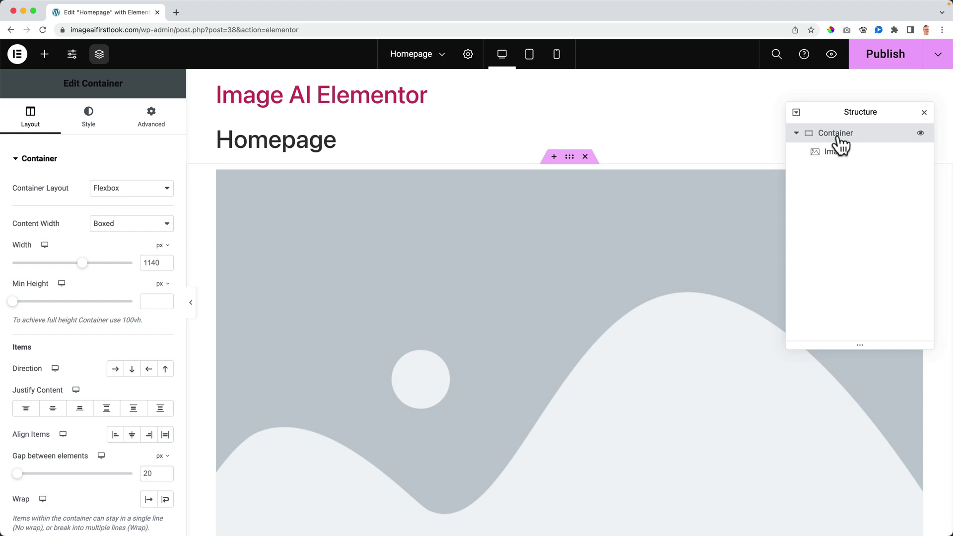
click(89, 125)
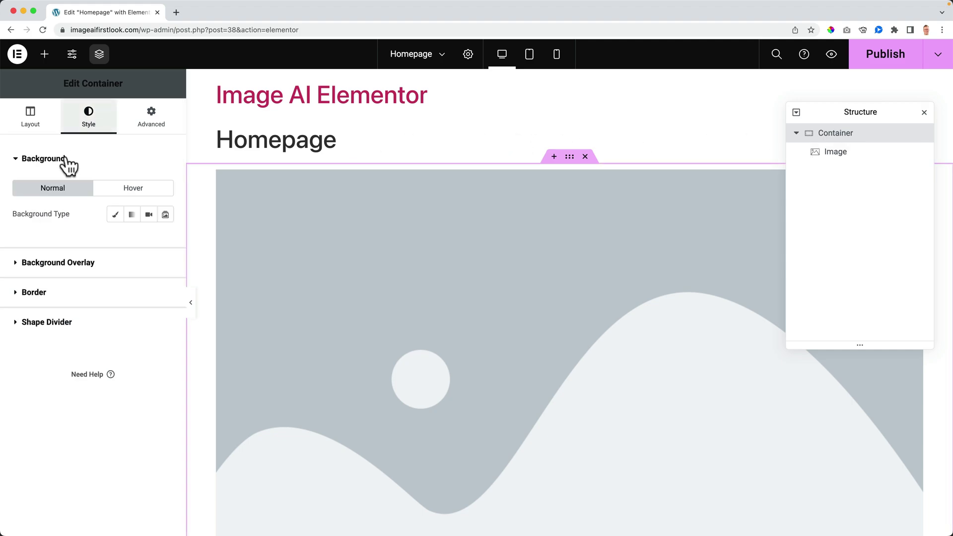
click(115, 219)
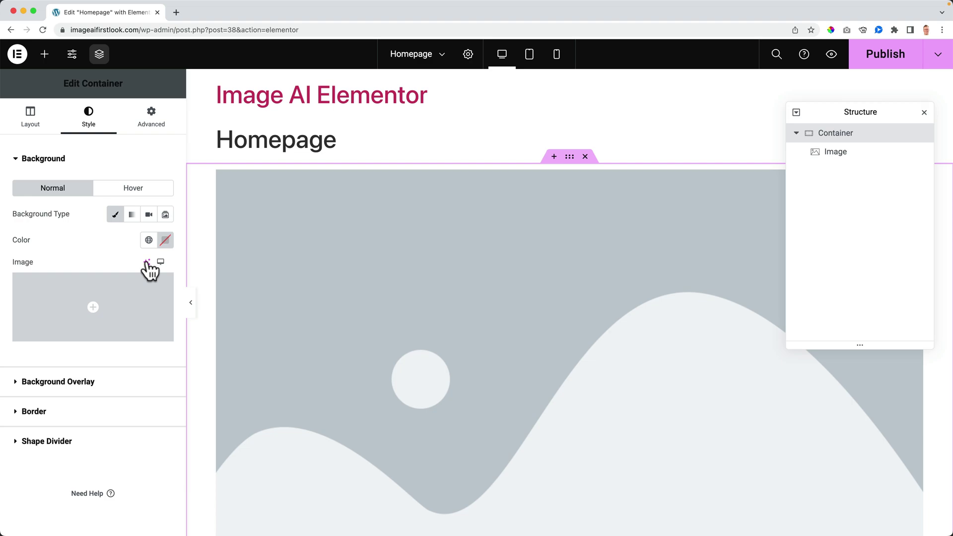
click(394, 280)
click(170, 185)
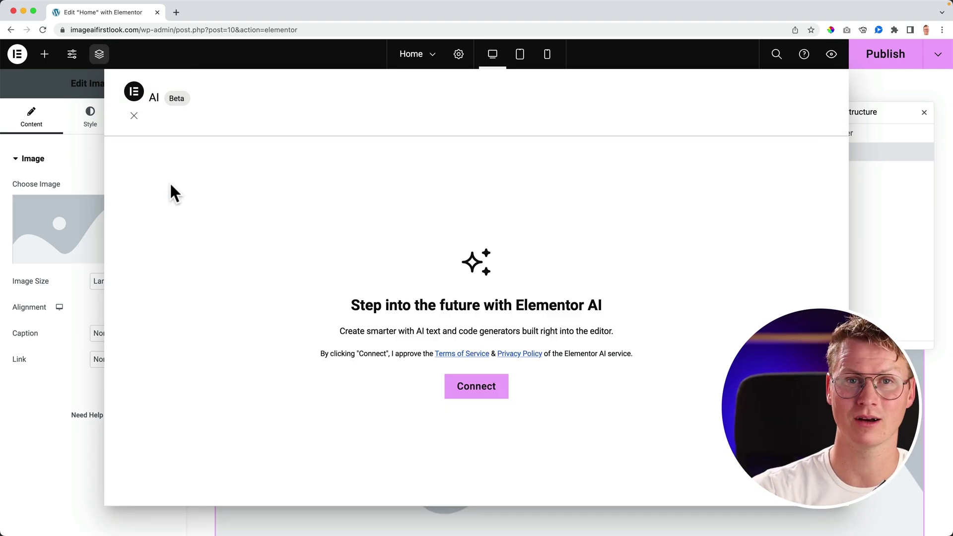
- Connect the site to the Elementor account and accept the AI terms to get started
click(475, 389)
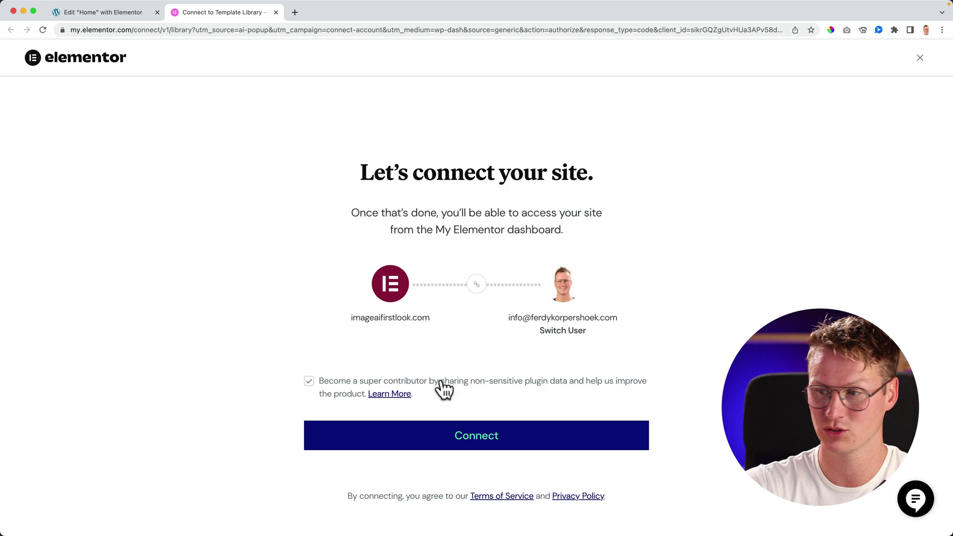
click(475, 436)
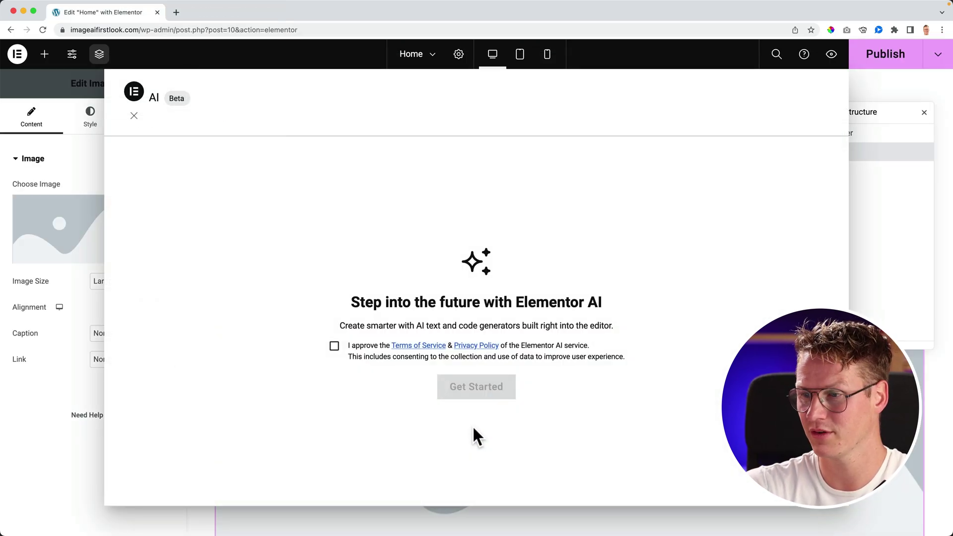
click(334, 346)
click(470, 391)
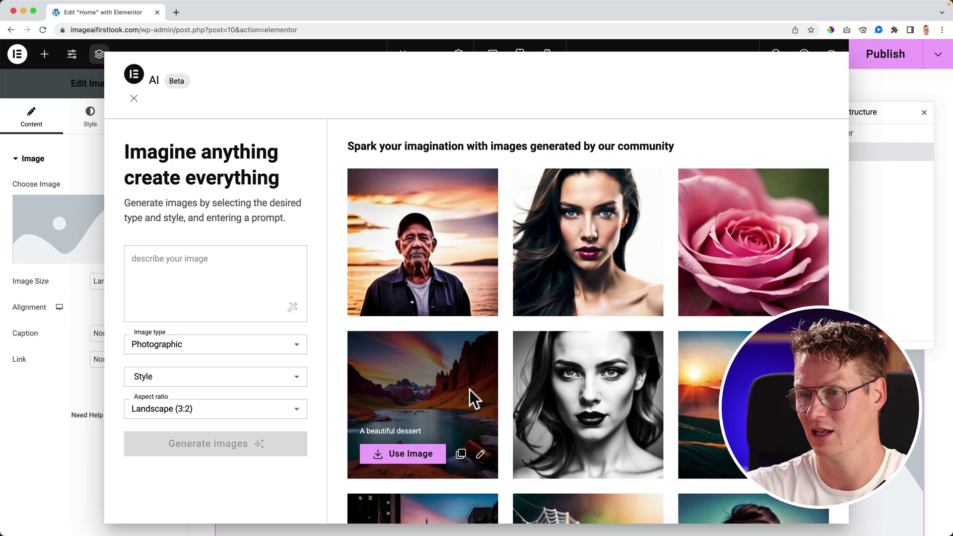
- Enter the prompt 'Eiffel Tower and Titanic at Sunset', keep Photographic type, and leave style unset
click(182, 263)
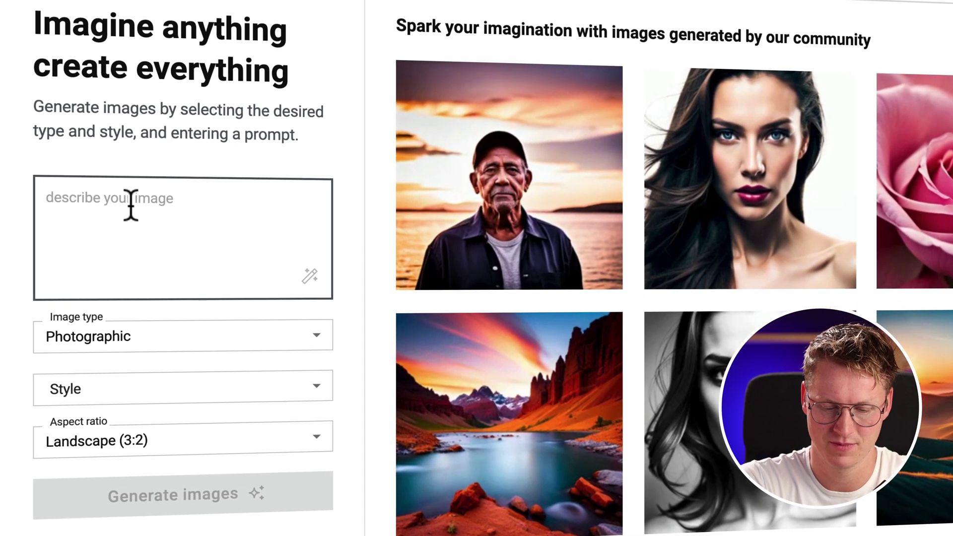
text(Ei)
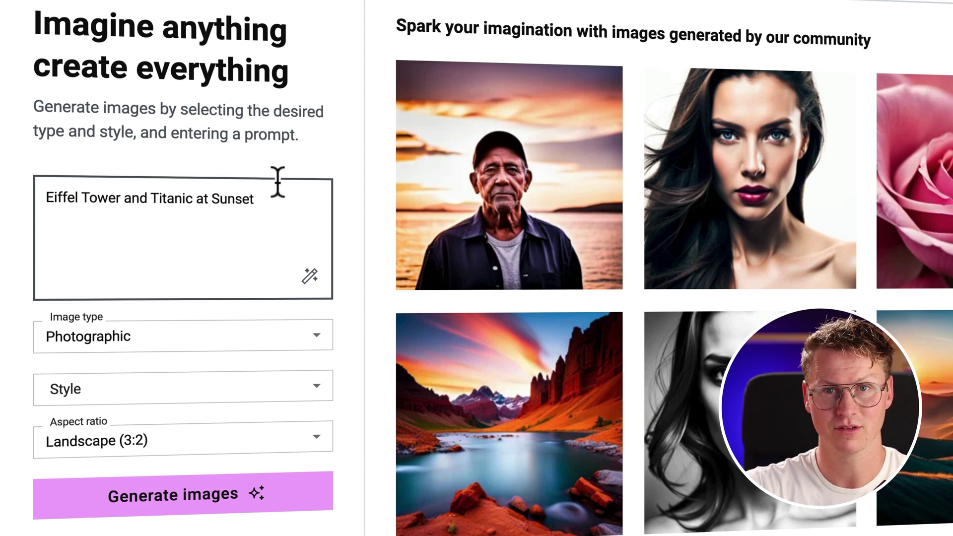
click(232, 335)
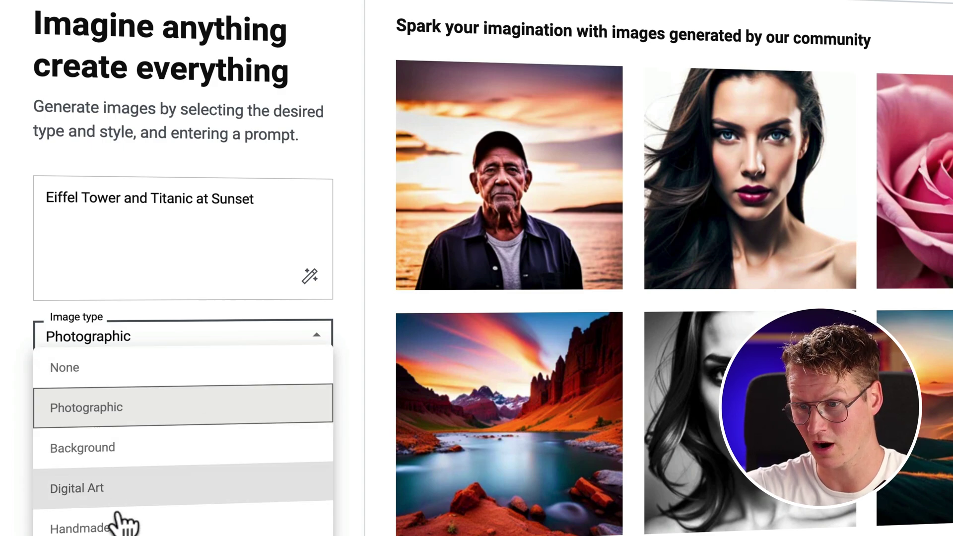
click(344, 356)
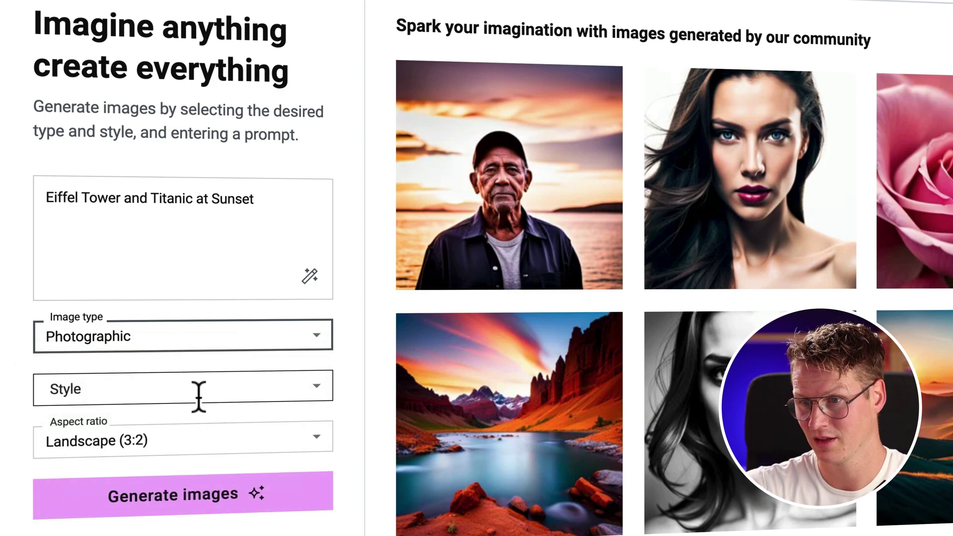
click(318, 390)
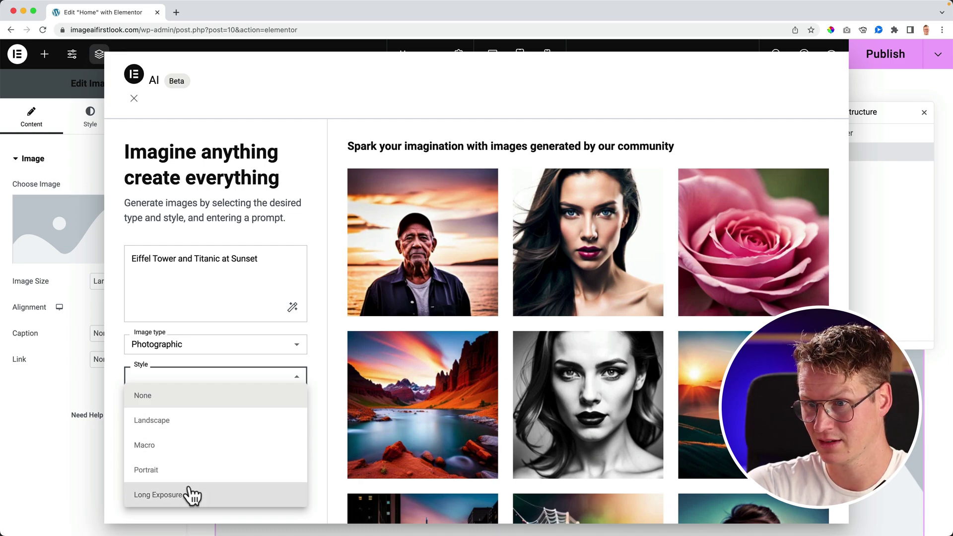
click(326, 367)
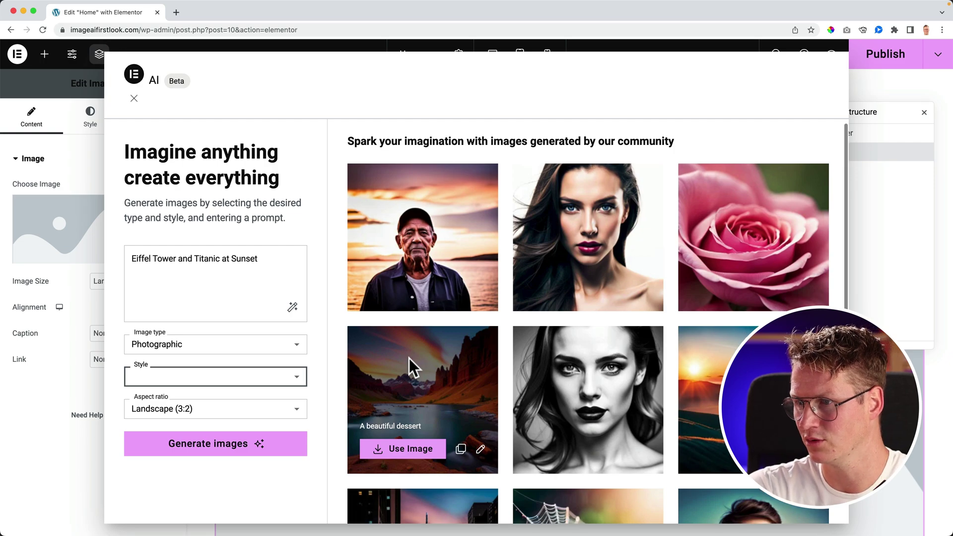
- Set the image style to Landscape and the aspect ratio to Landscape (16:9)
scroll(412, 360, down, 3)
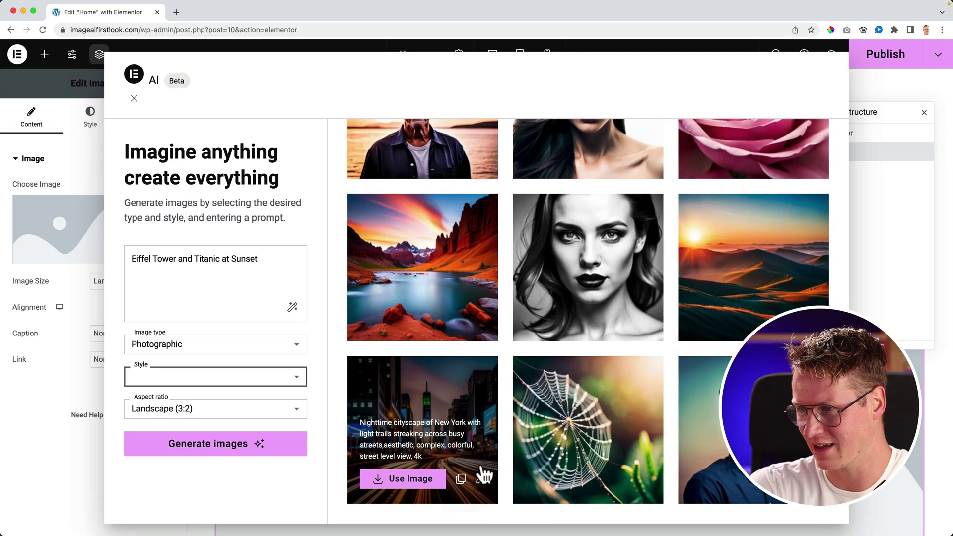
click(203, 390)
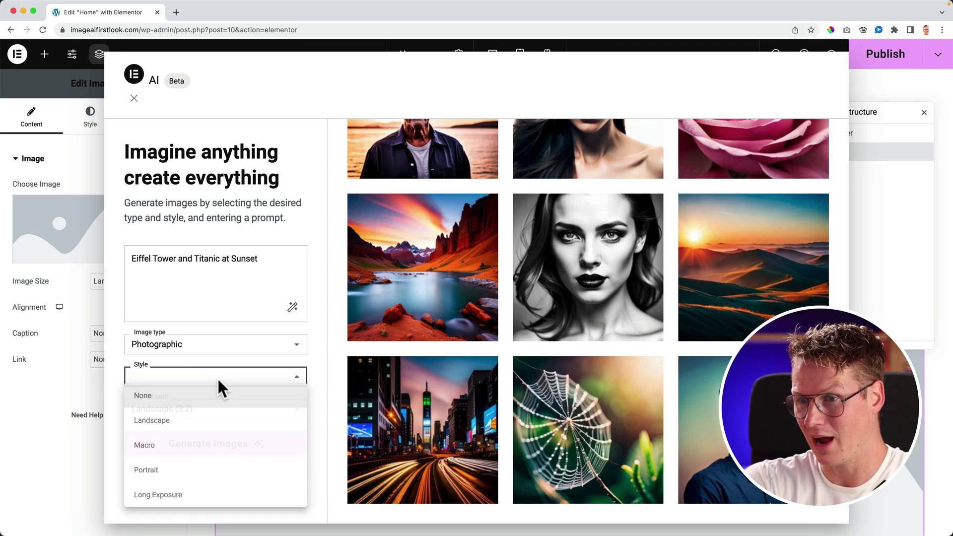
click(184, 424)
click(230, 410)
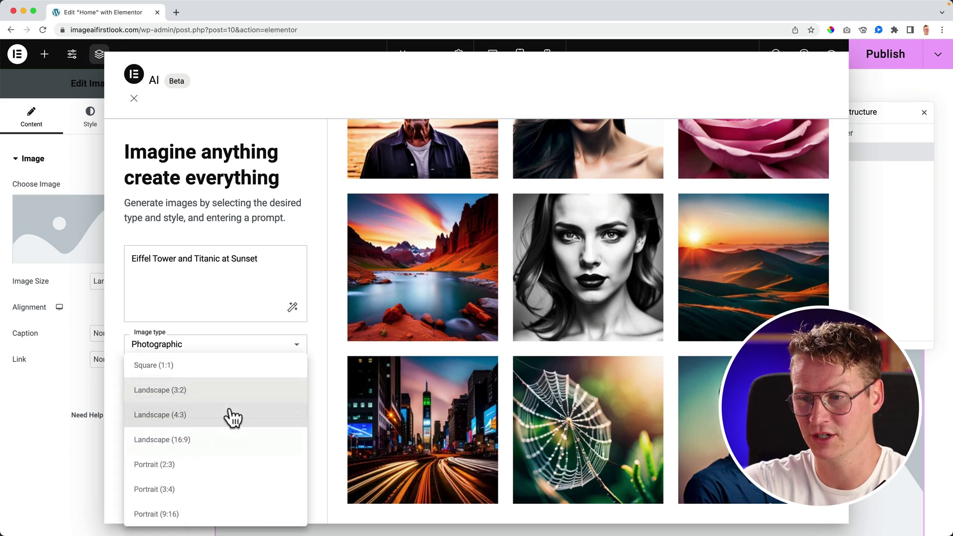
click(197, 441)
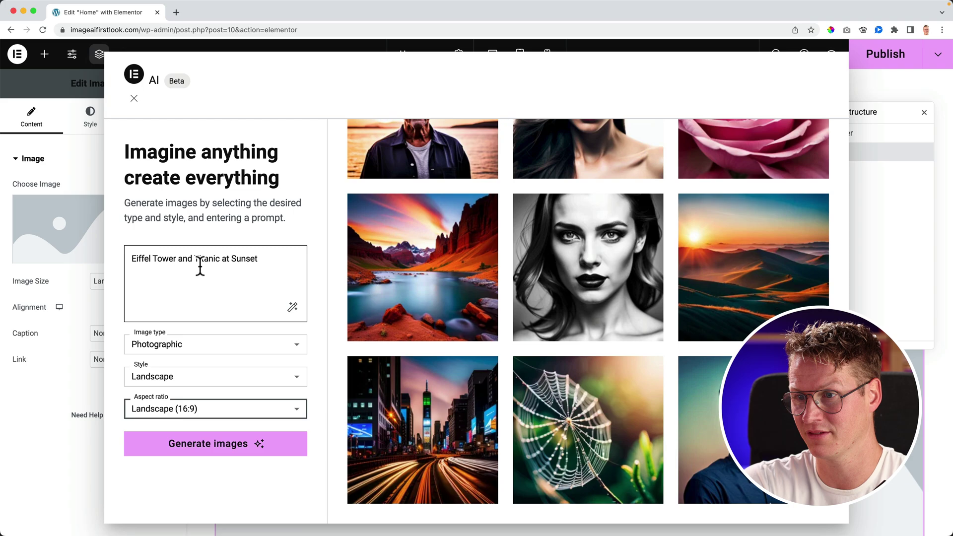
- Generate the images and use the bottom-left Eiffel Tower sunset bridge picture in the widget
click(220, 455)
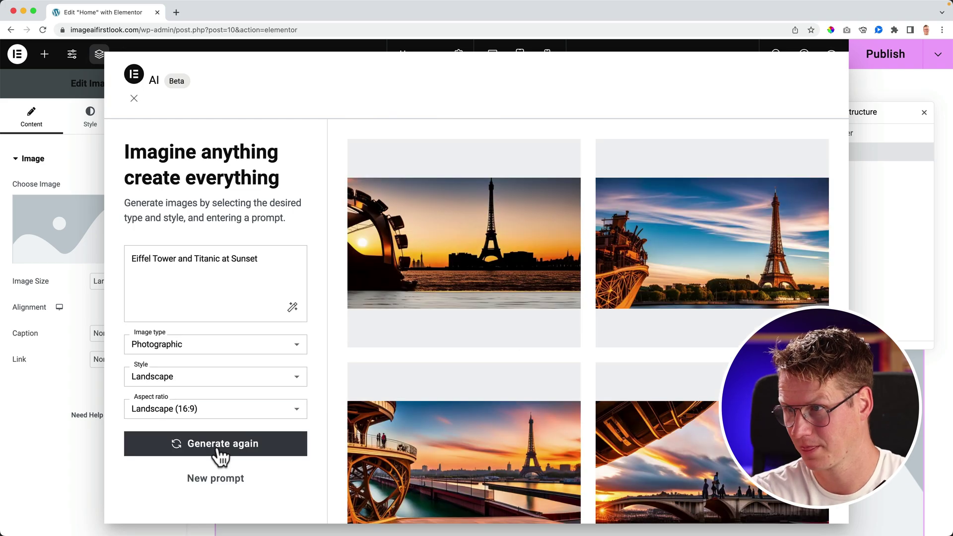
mouse_move(536, 231)
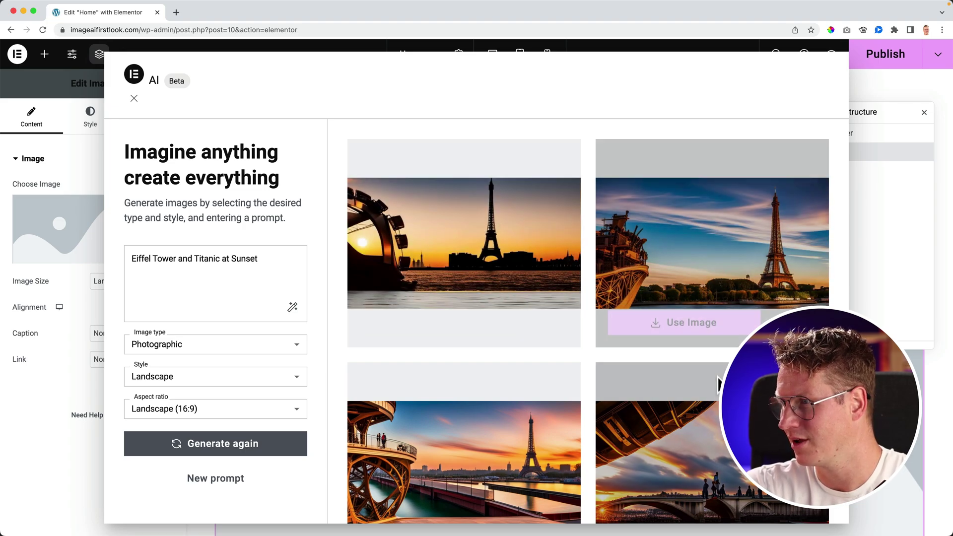
scroll(597, 365, down, 3)
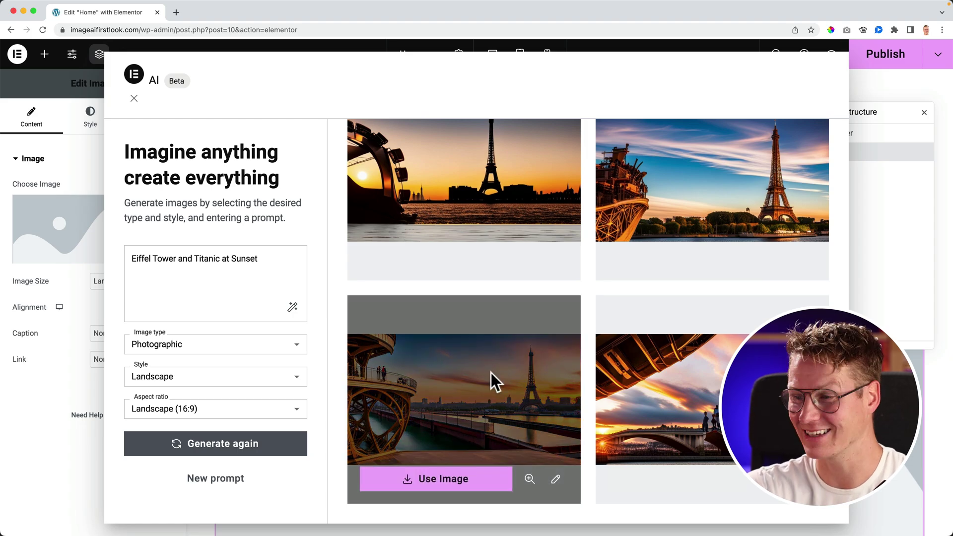
click(436, 477)
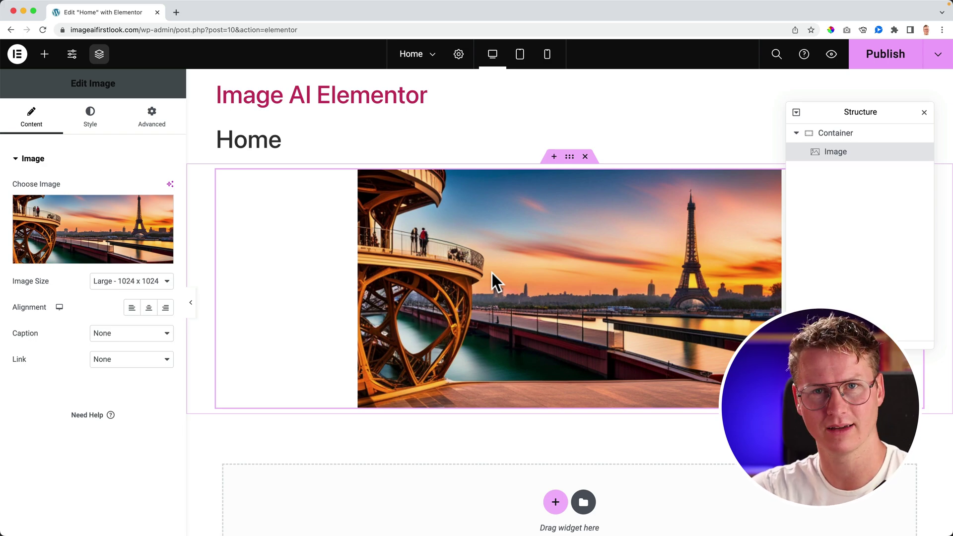
- Start a Generative Fill on the Eiffel Tower image and mark a patch of sky
click(170, 185)
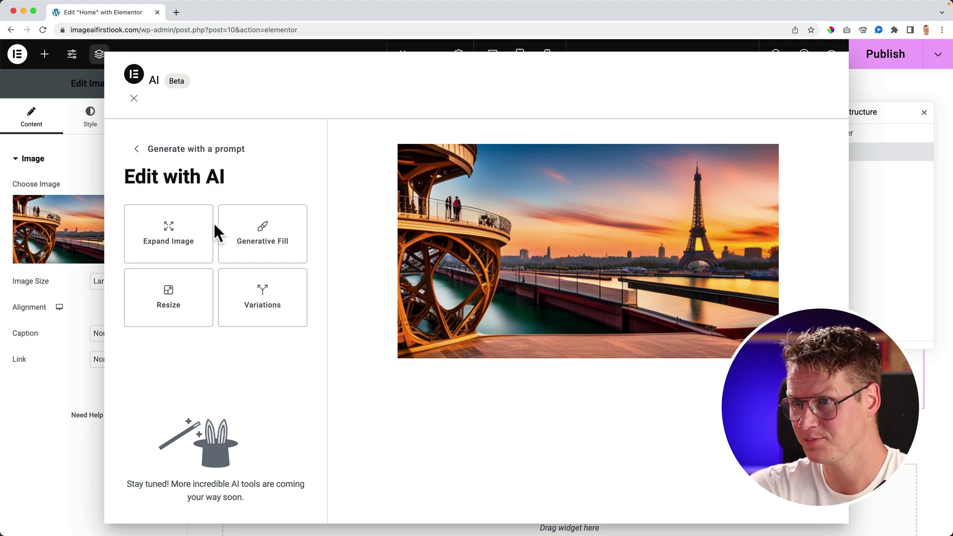
click(265, 255)
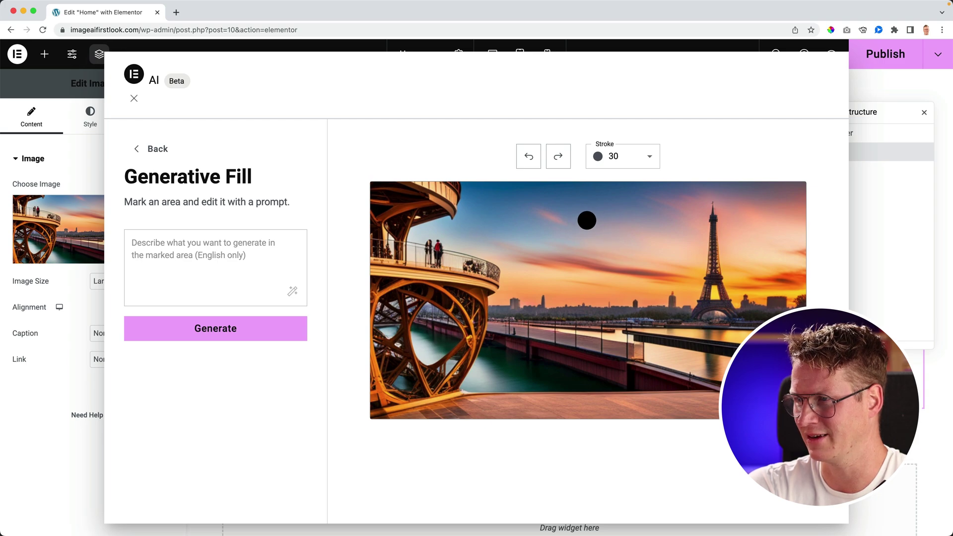
mouse_move(587, 204)
mouse_down()
mouse_move(578, 254)
mouse_move(575, 231)
mouse_up()
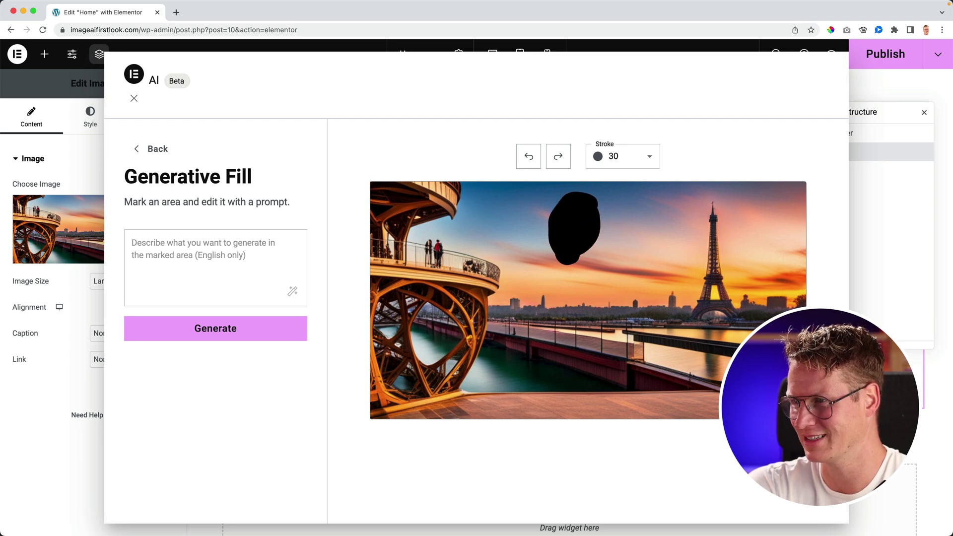
mouse_move(575, 263)
mouse_down()
mouse_move(609, 203)
mouse_move(583, 260)
mouse_up()
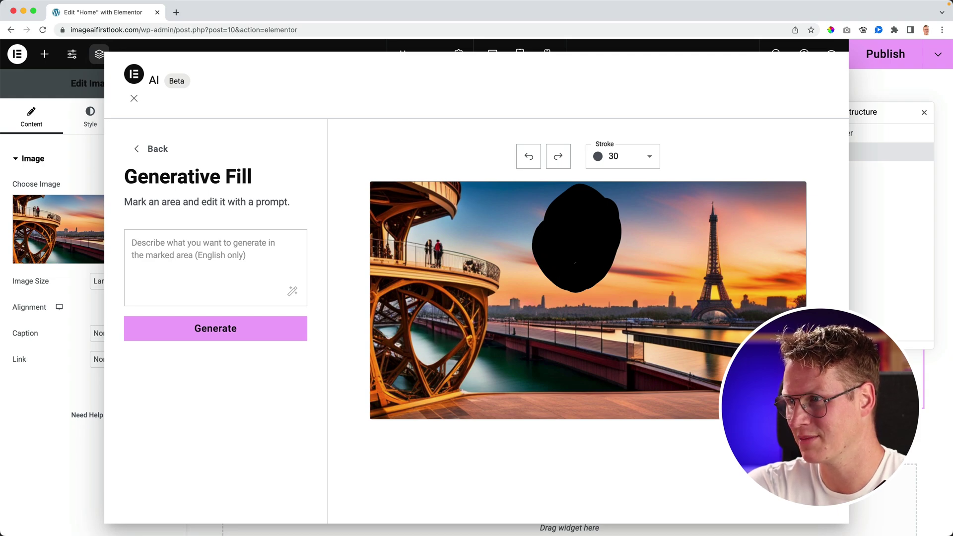
- Fill the marked area with 'Add a hot air balloon' and apply the bottom-left result
click(177, 260)
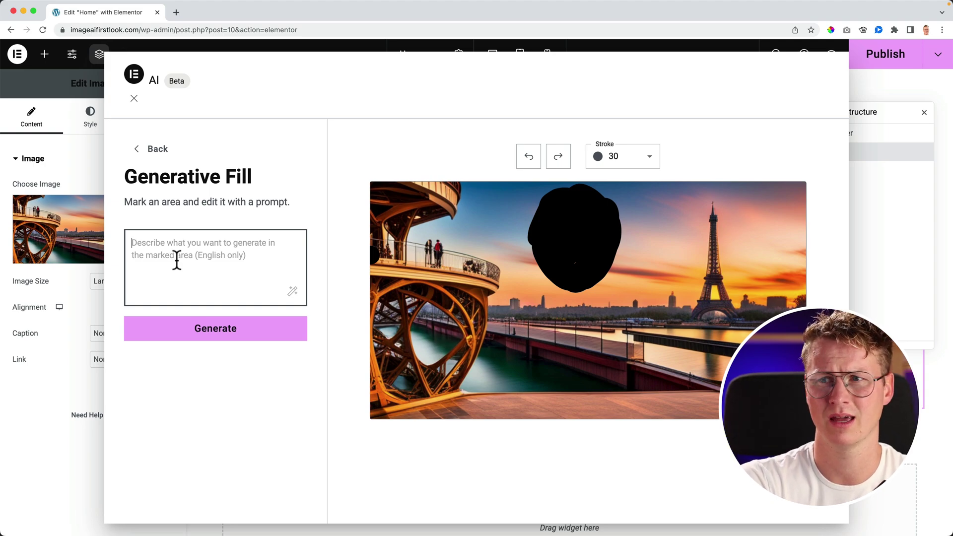
text(Add a hot air balloon)
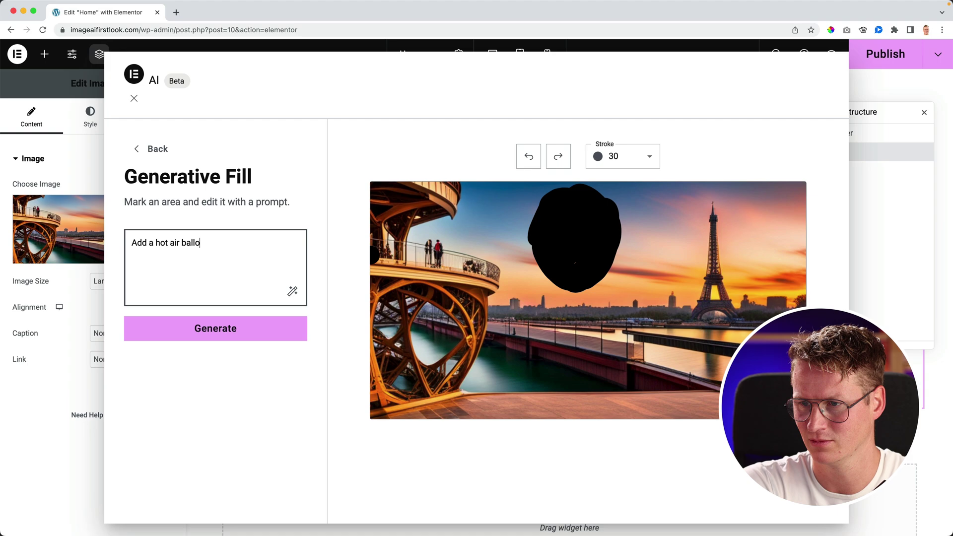
click(218, 330)
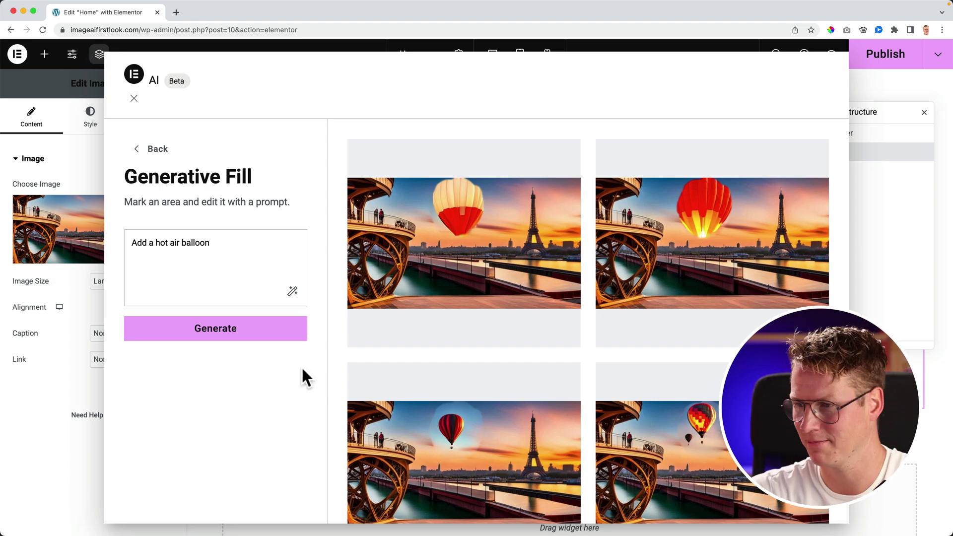
scroll(558, 288, down, 1)
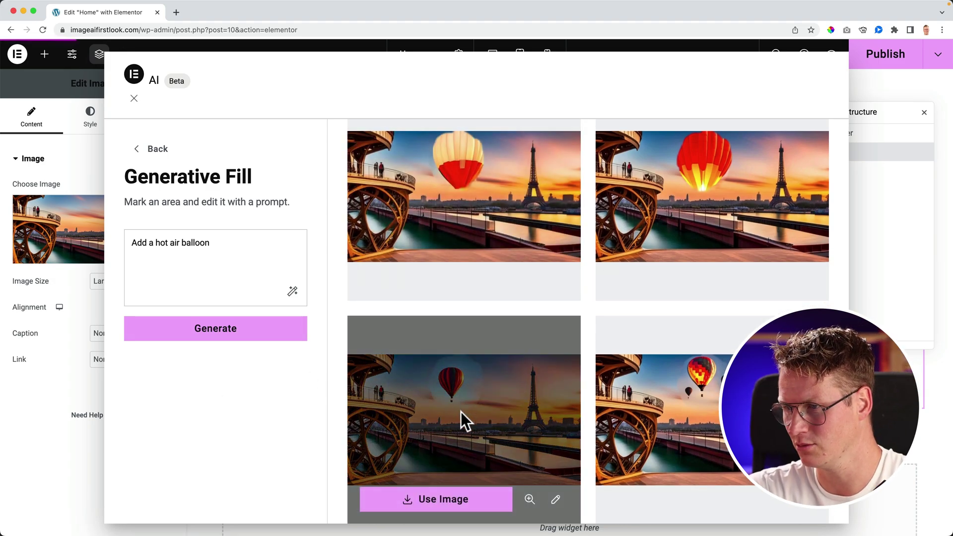
click(450, 499)
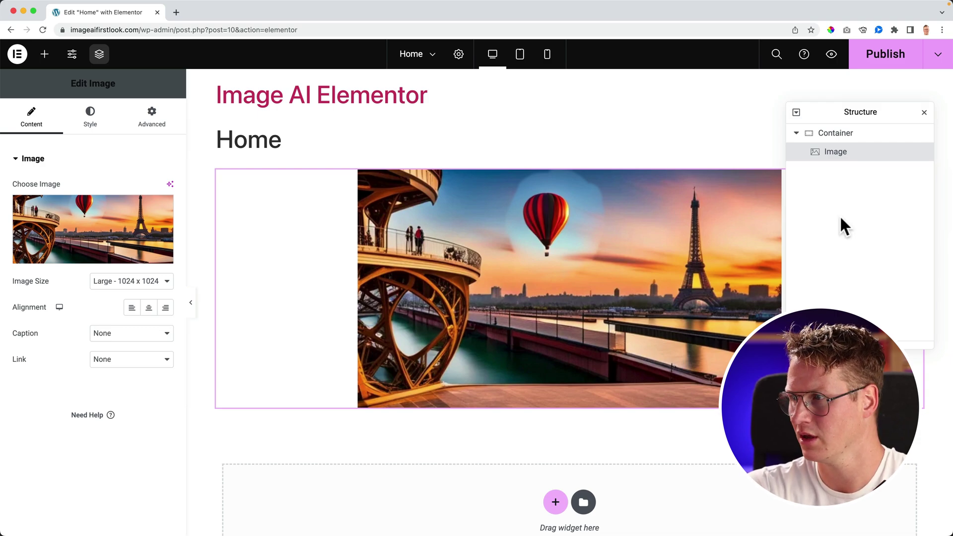
- Delete the balloon image widget from the Home page
click(924, 112)
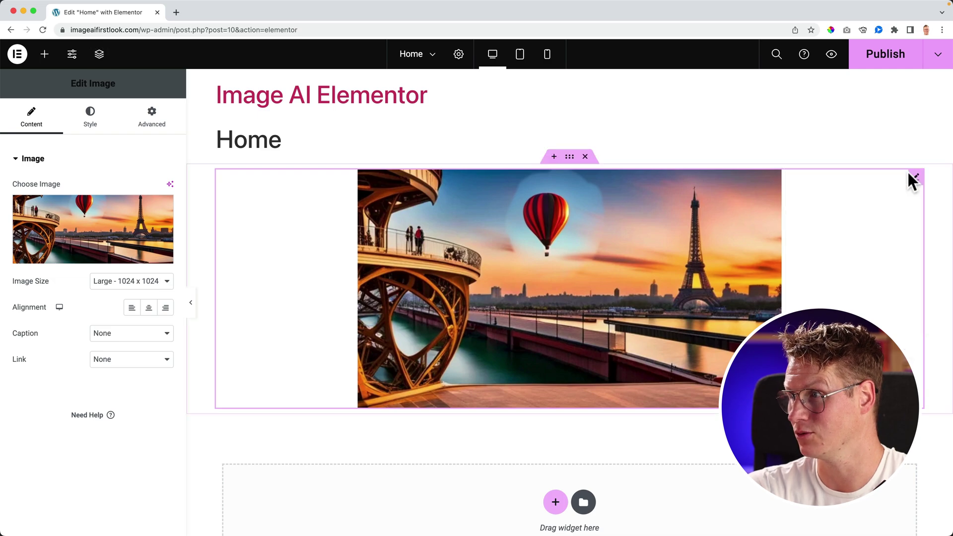
right_click(916, 188)
click(893, 425)
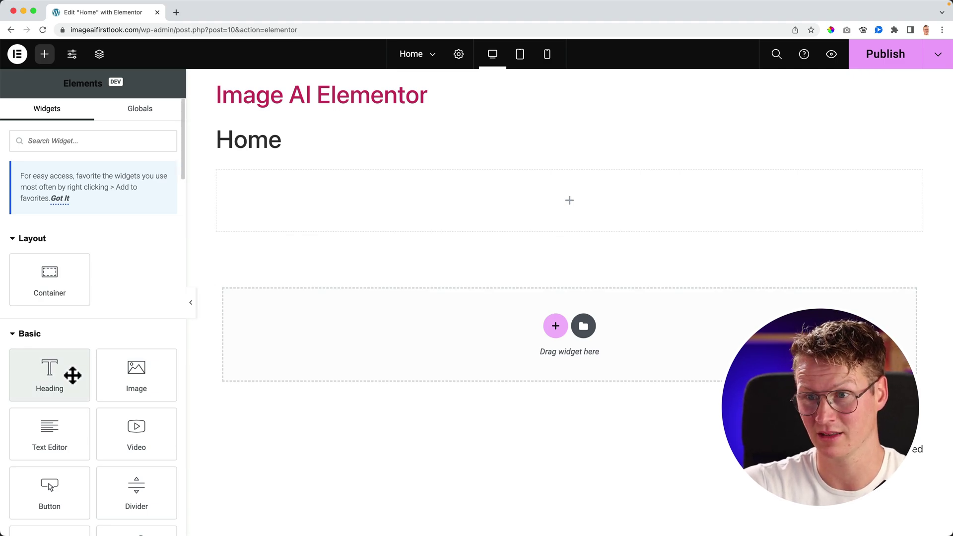
- Set the now-empty container's background type to Classic
click(569, 157)
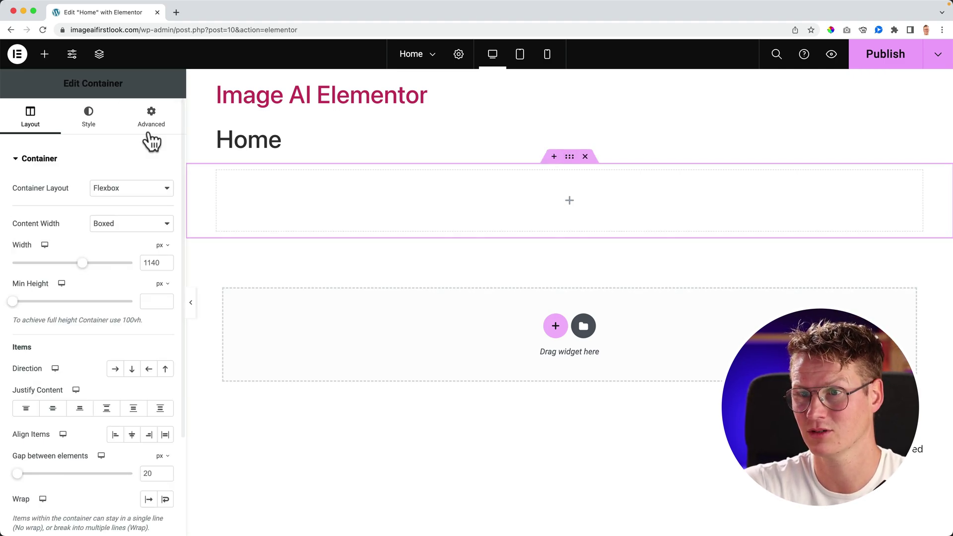
click(88, 120)
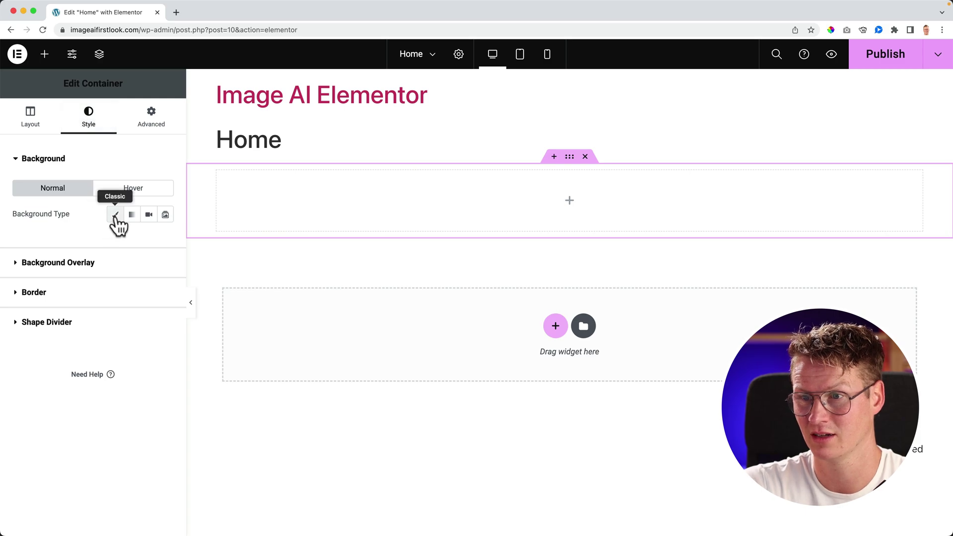
click(115, 214)
click(147, 262)
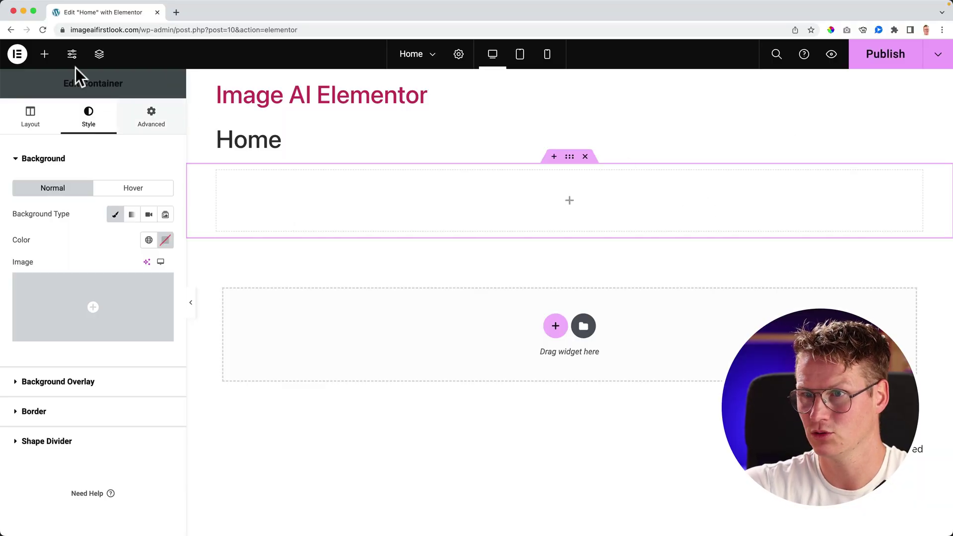
click(100, 54)
- Add an Image widget to the container using the AI nighttime New York street with light trails
click(45, 54)
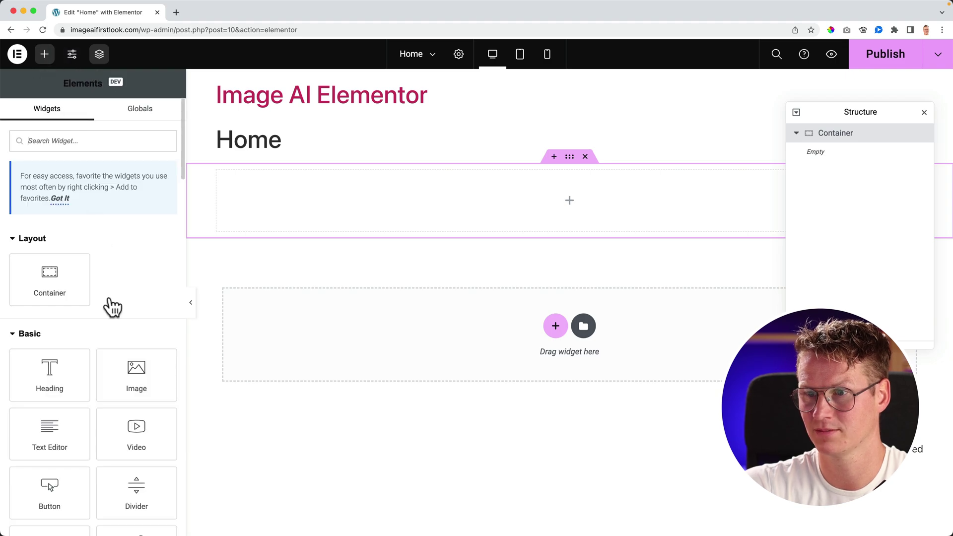
drag(132, 379, 458, 195)
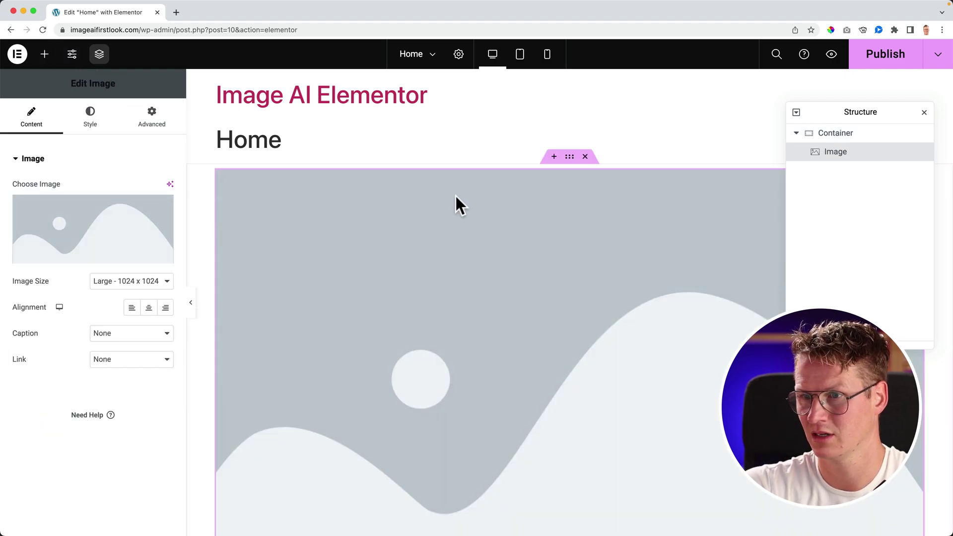
click(170, 184)
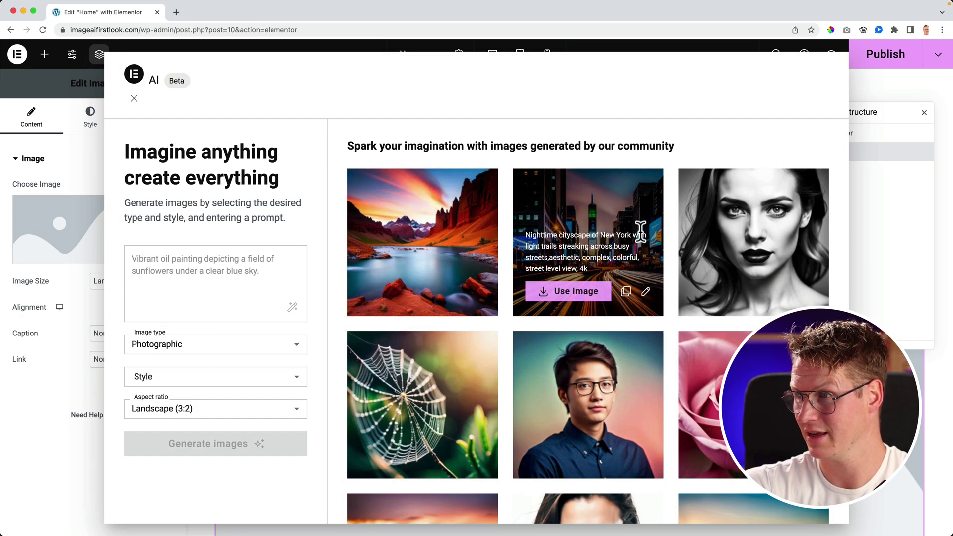
scroll(681, 245, down, 2)
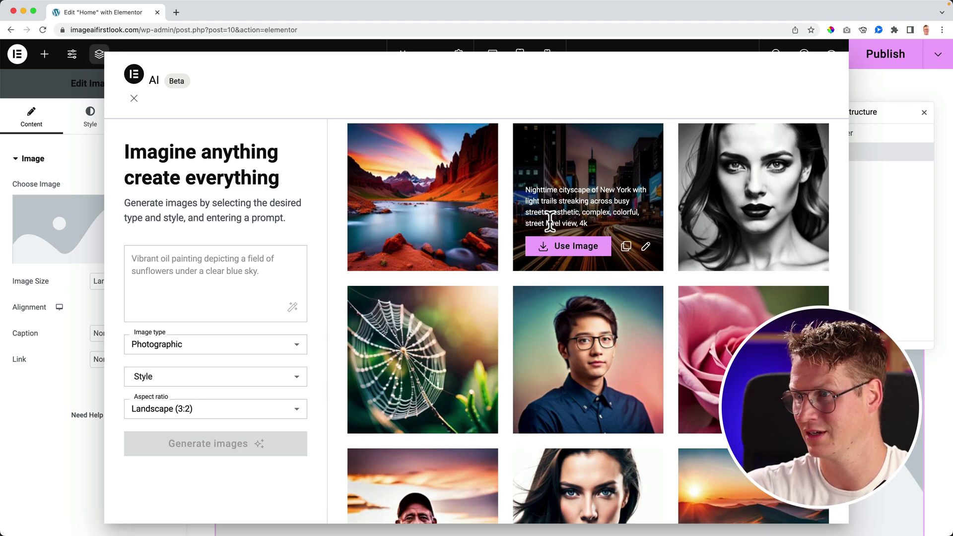
click(576, 246)
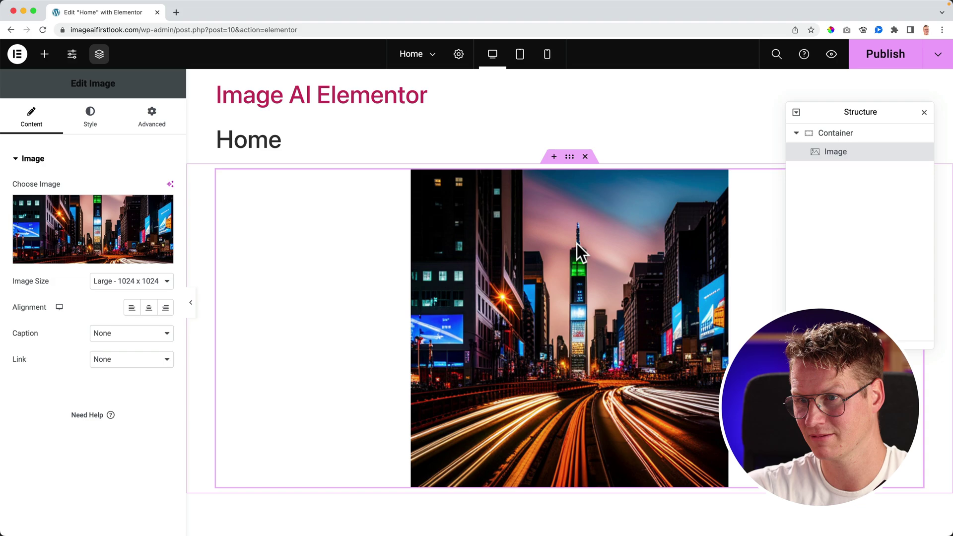
- Start an AI expansion of the city image at Landscape (16:9), shrinking the original within the frame
click(171, 183)
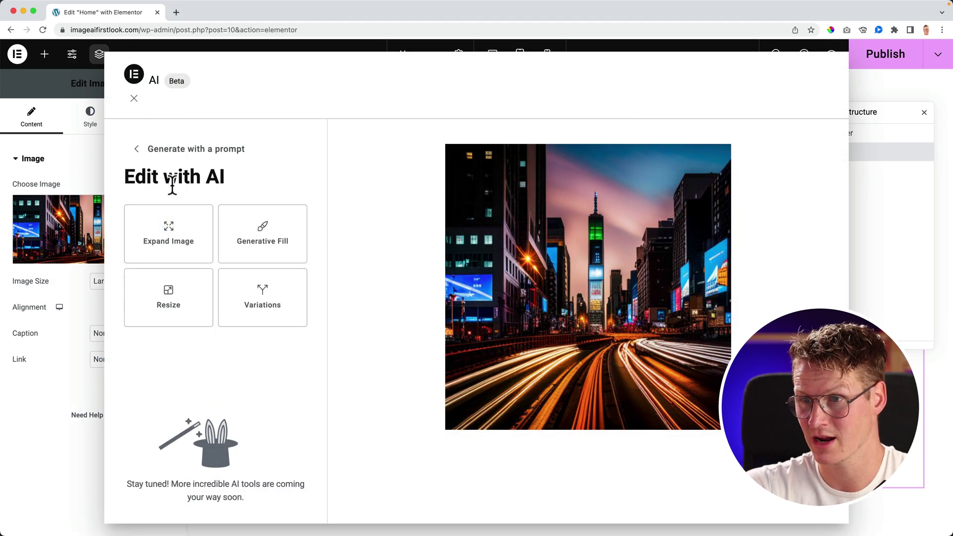
click(170, 228)
click(197, 263)
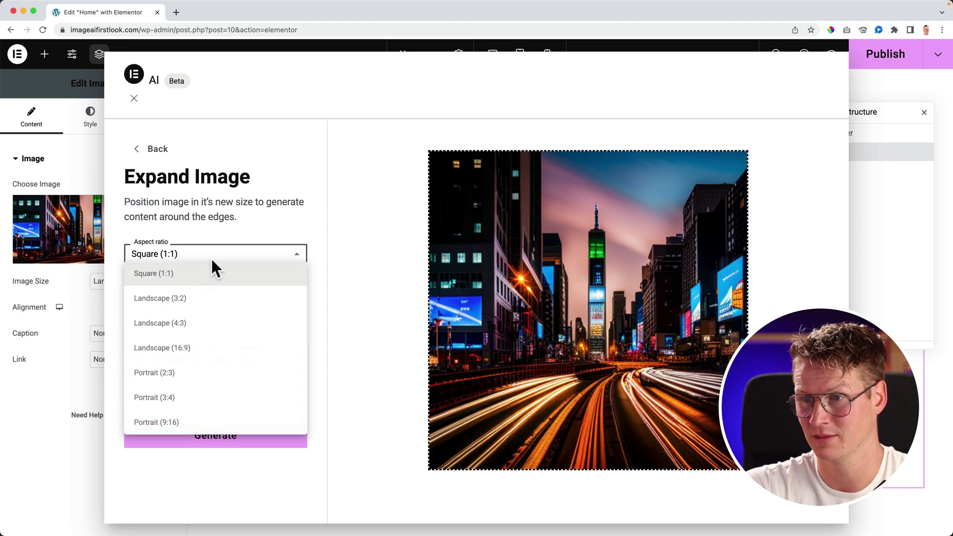
click(174, 351)
drag(211, 289, 172, 291)
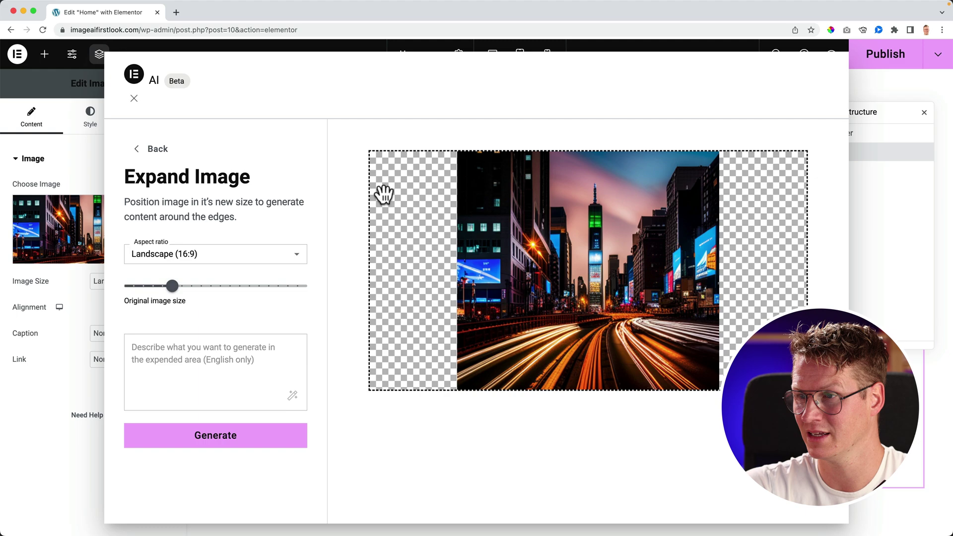
- Generate expansions with the prompt 'More buildings' and use the third result
click(219, 362)
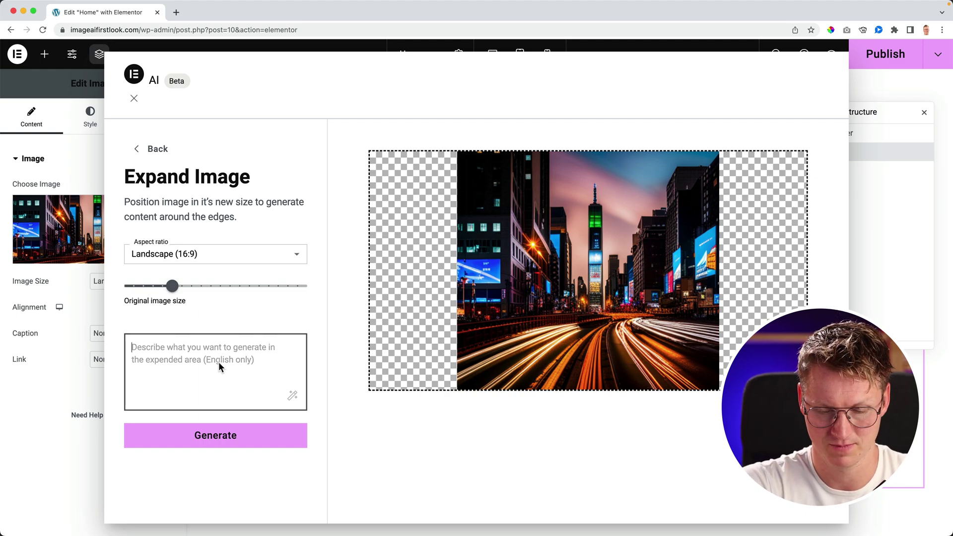
text(More buildings)
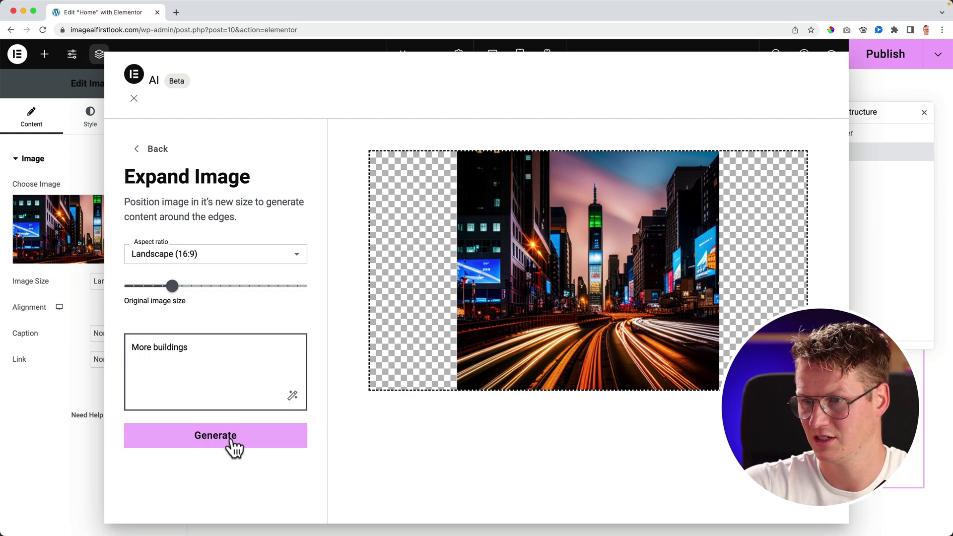
click(230, 442)
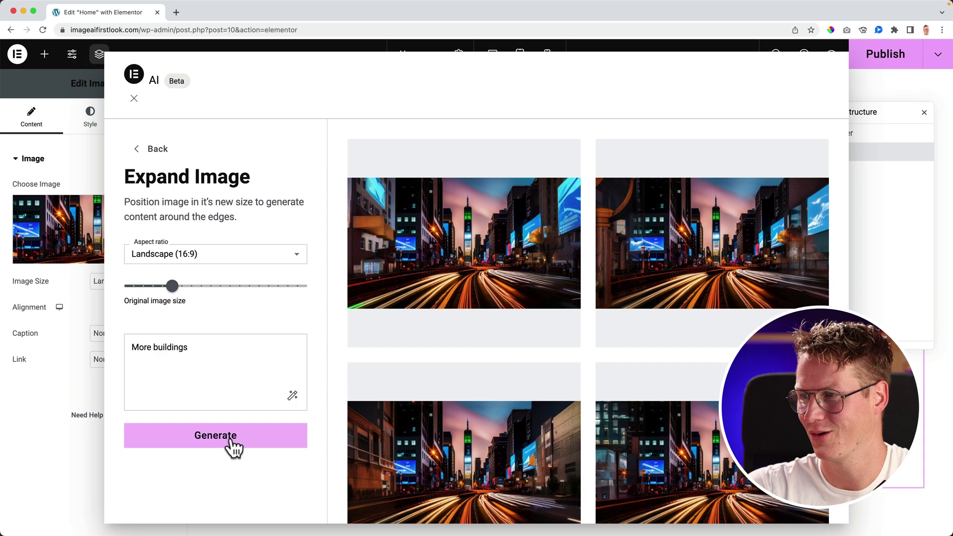
scroll(590, 305, down, 1)
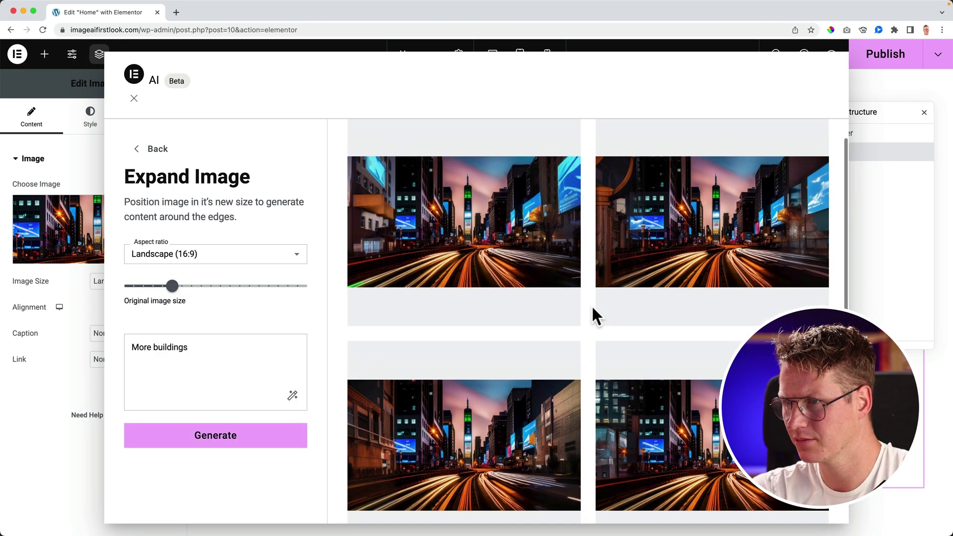
scroll(593, 318, down, 1)
scroll(591, 309, down, 1)
click(417, 481)
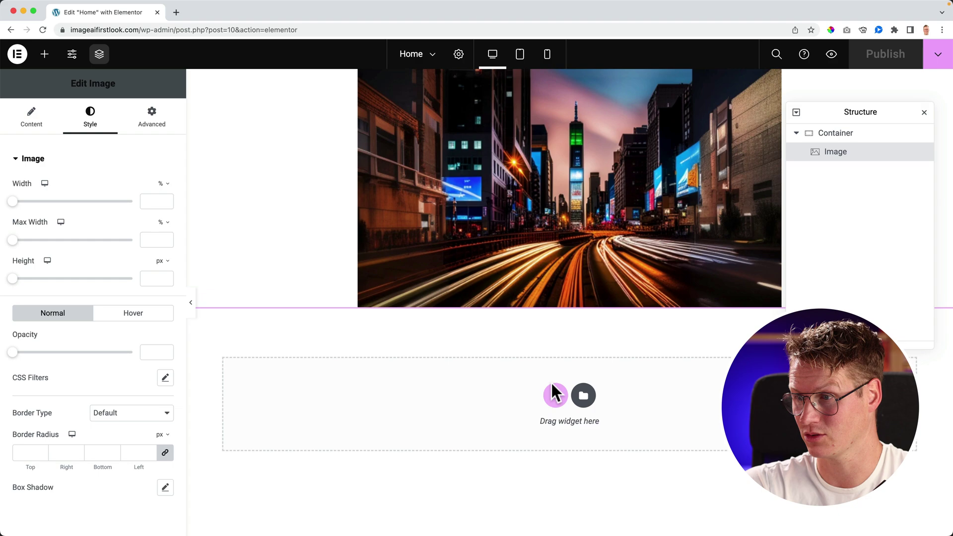
- Add a single-column flexbox container with the expanded city image as its Classic background
click(552, 395)
click(533, 437)
click(422, 428)
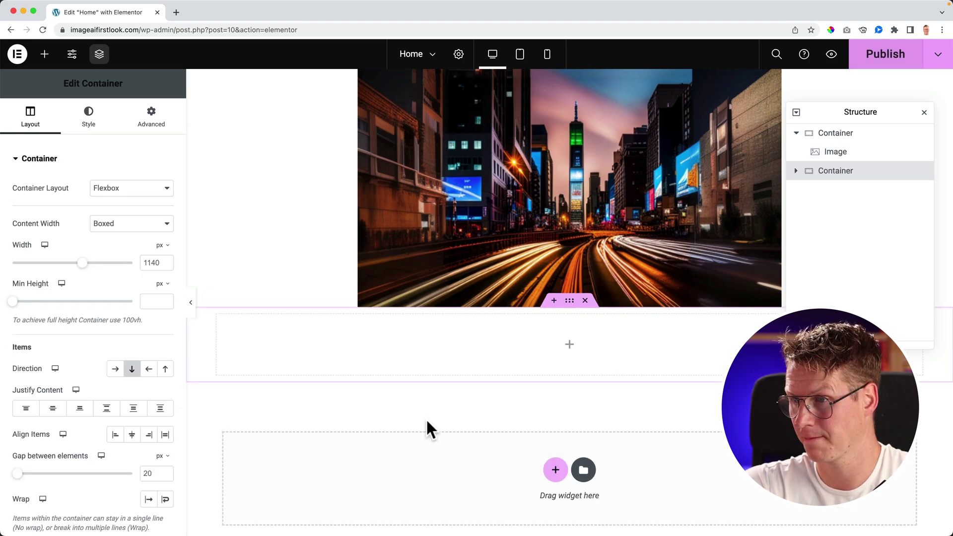
click(89, 122)
click(112, 217)
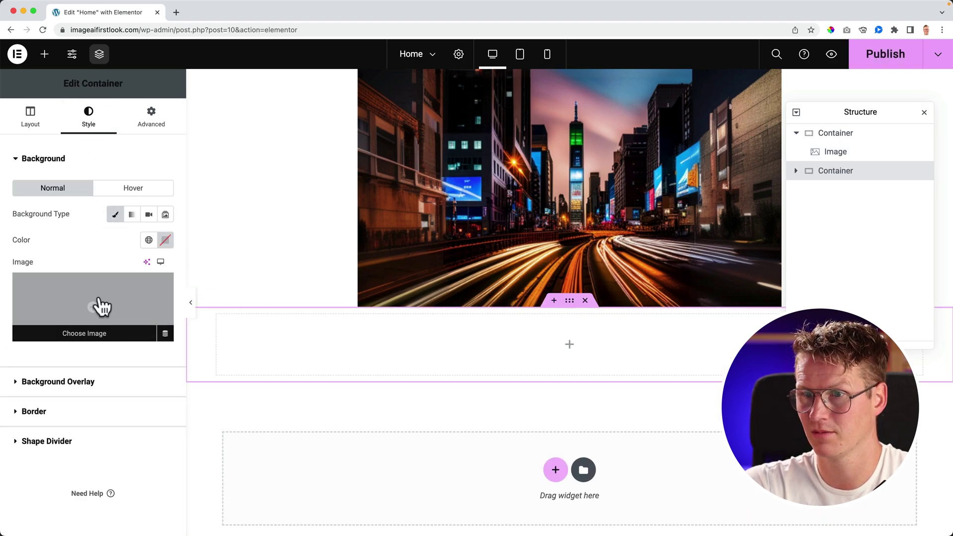
click(98, 305)
click(227, 105)
click(185, 210)
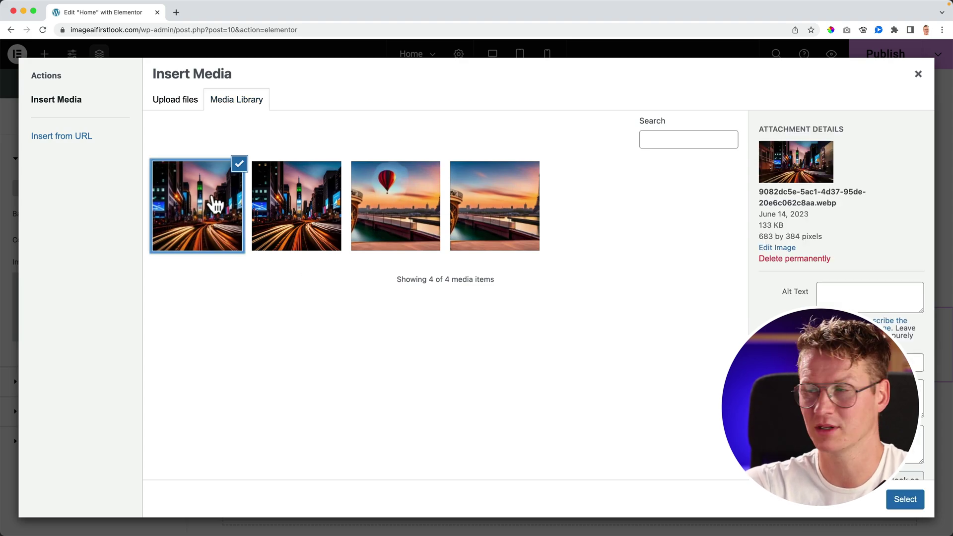
click(906, 498)
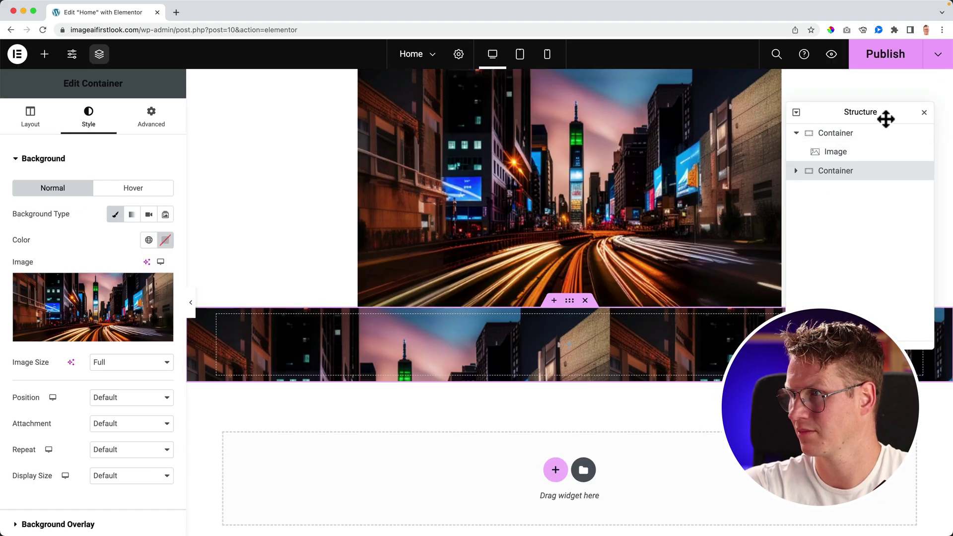
- Delete the original image container and set the remaining container's minimum height to 100vh
right_click(831, 134)
click(933, 380)
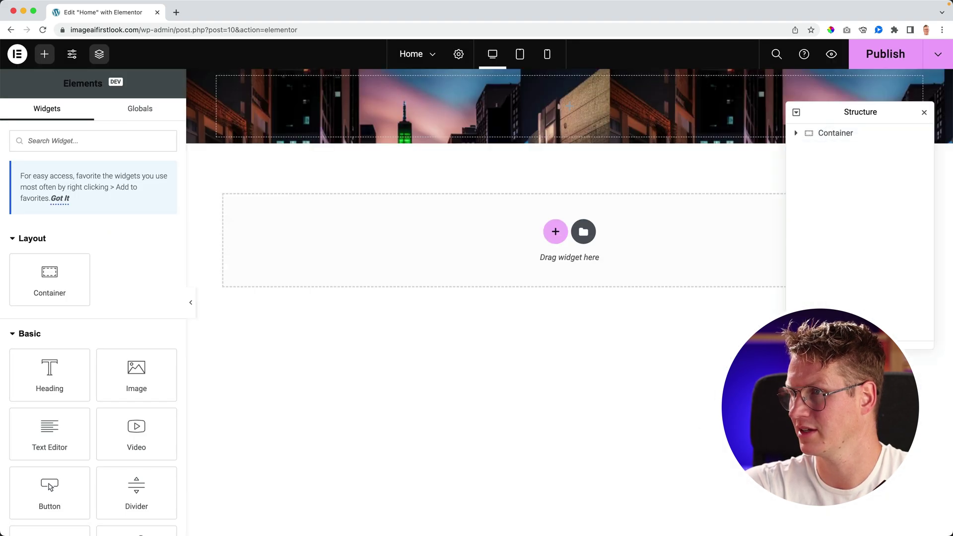
click(835, 133)
click(31, 124)
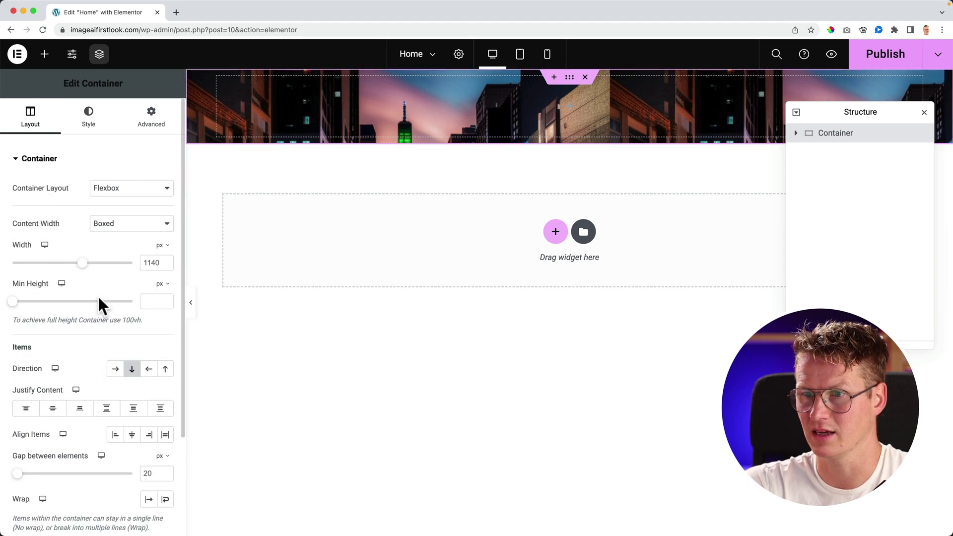
click(160, 287)
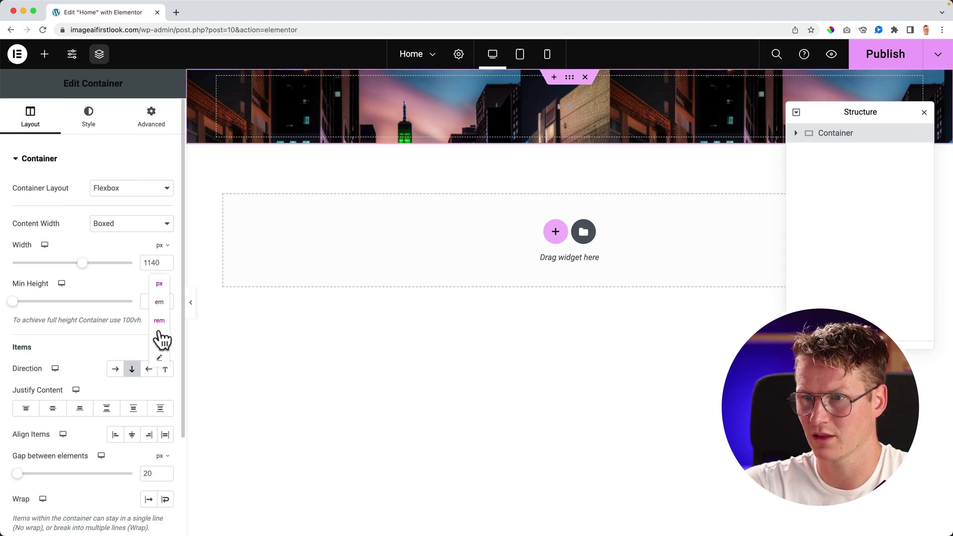
click(159, 335)
click(152, 302)
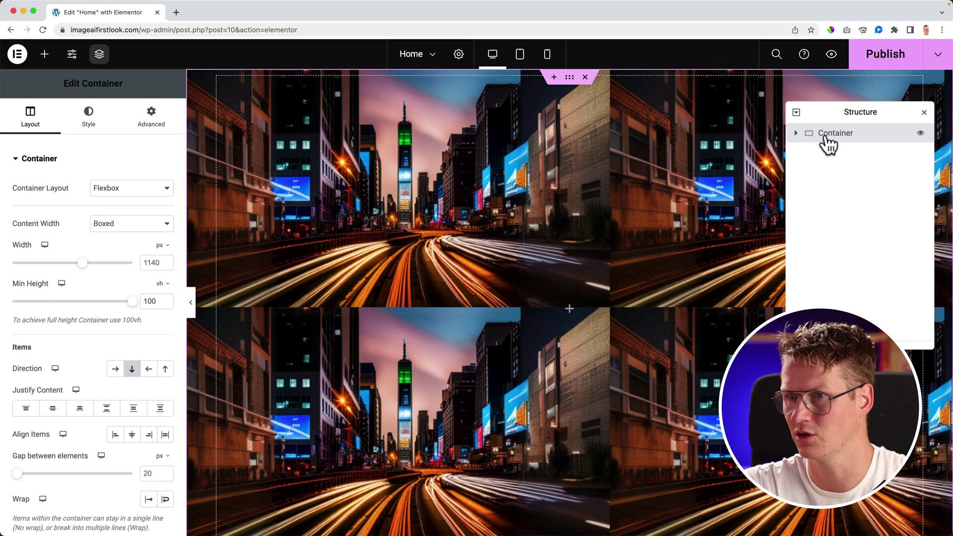
- Set the background to No-repeat with Cover display size, then publish the page
click(91, 118)
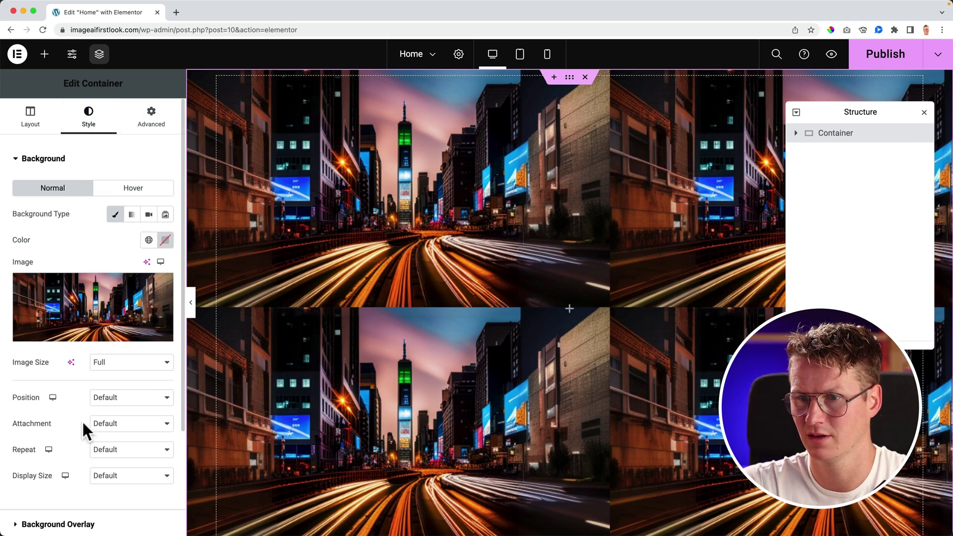
click(121, 461)
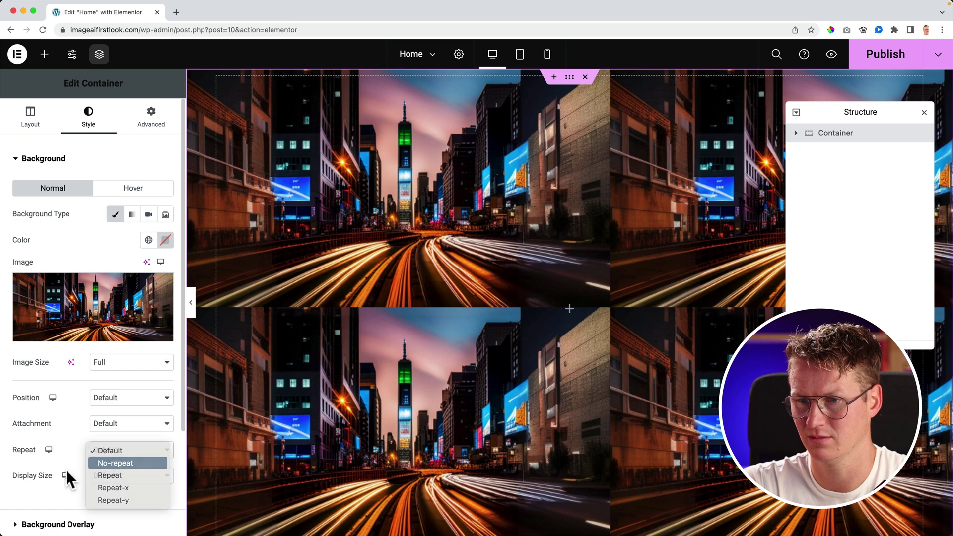
click(112, 461)
click(114, 476)
click(115, 502)
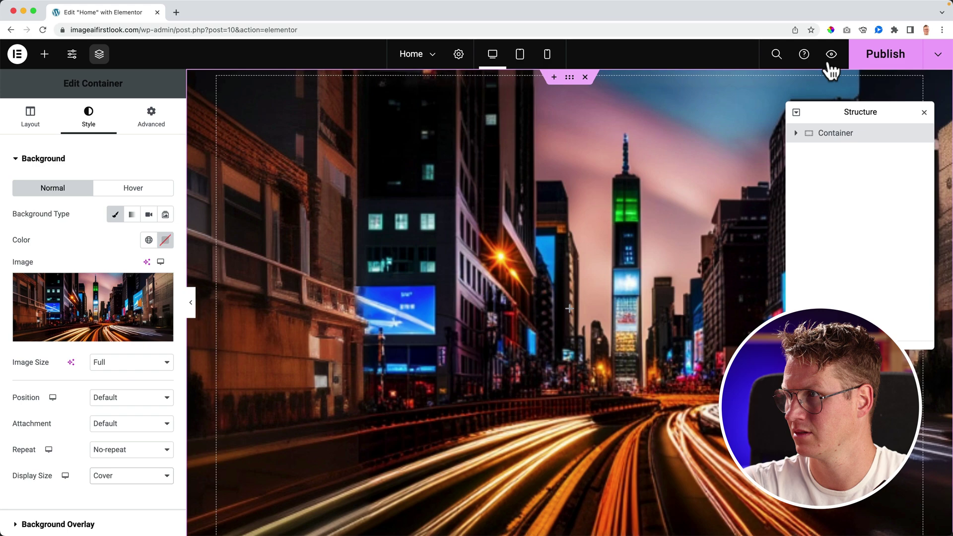
click(863, 62)
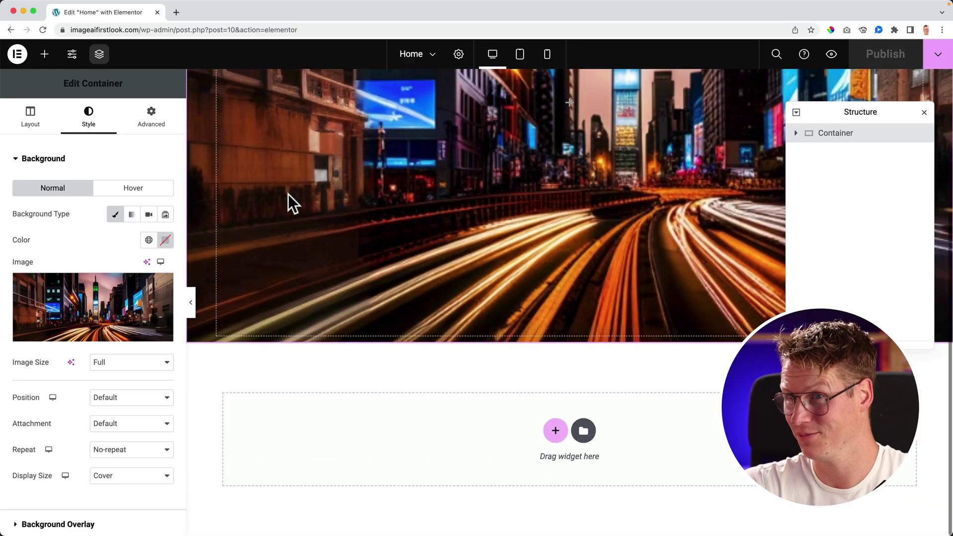
- Add an Image widget below the hero with the AI teenager yearbook portrait, and open its AI editing options
click(45, 54)
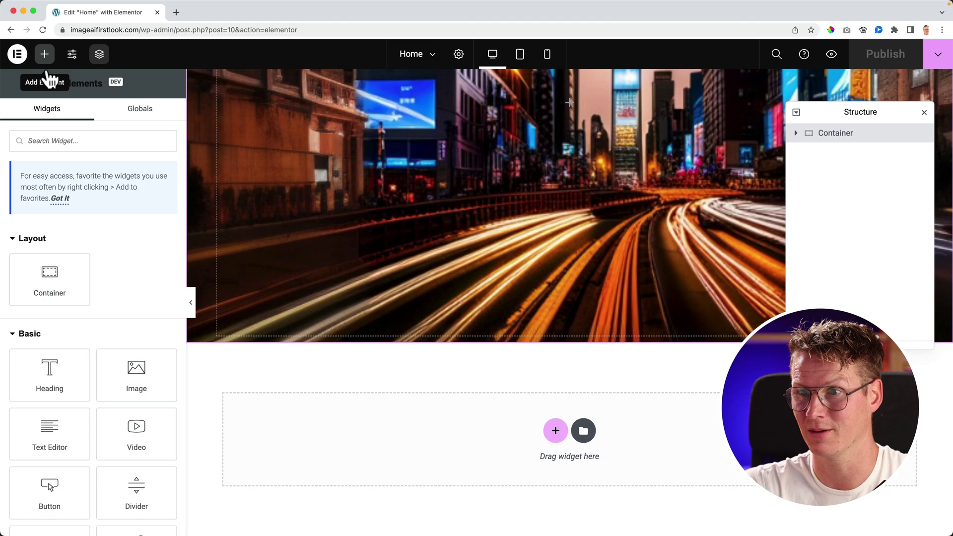
drag(136, 377, 462, 434)
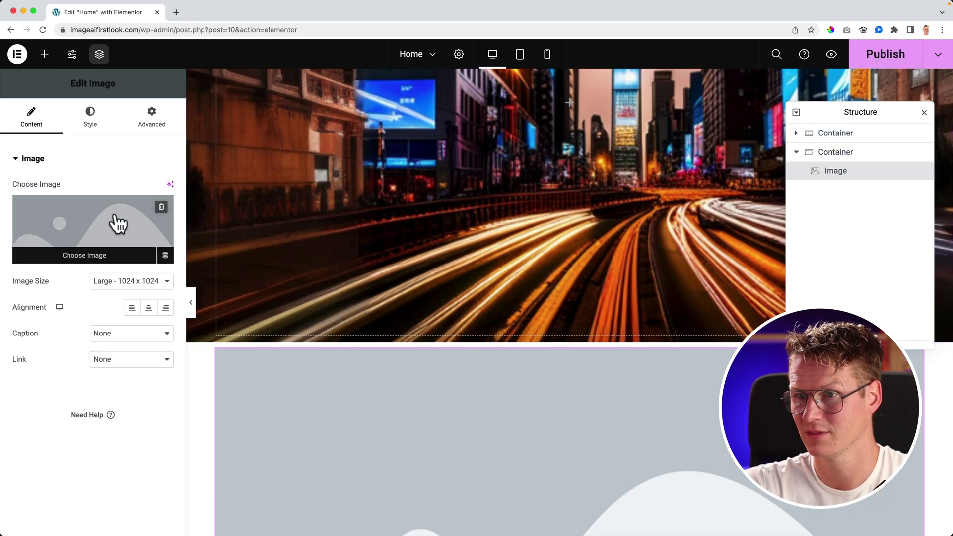
click(170, 184)
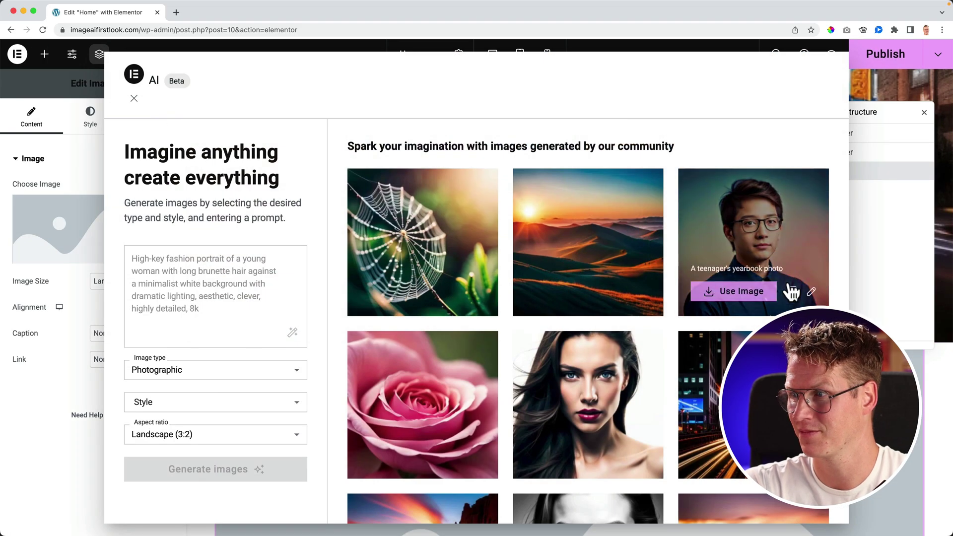
mouse_move(787, 288)
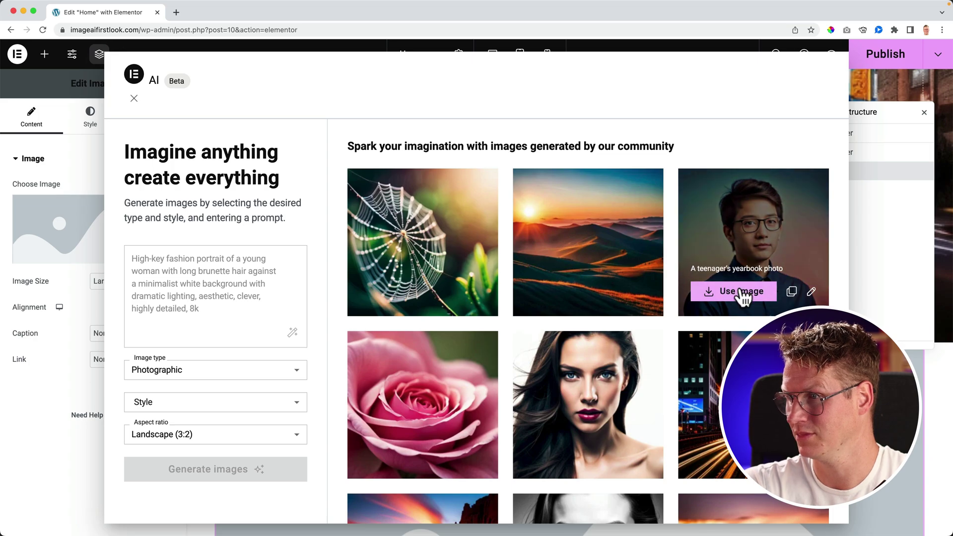
click(740, 292)
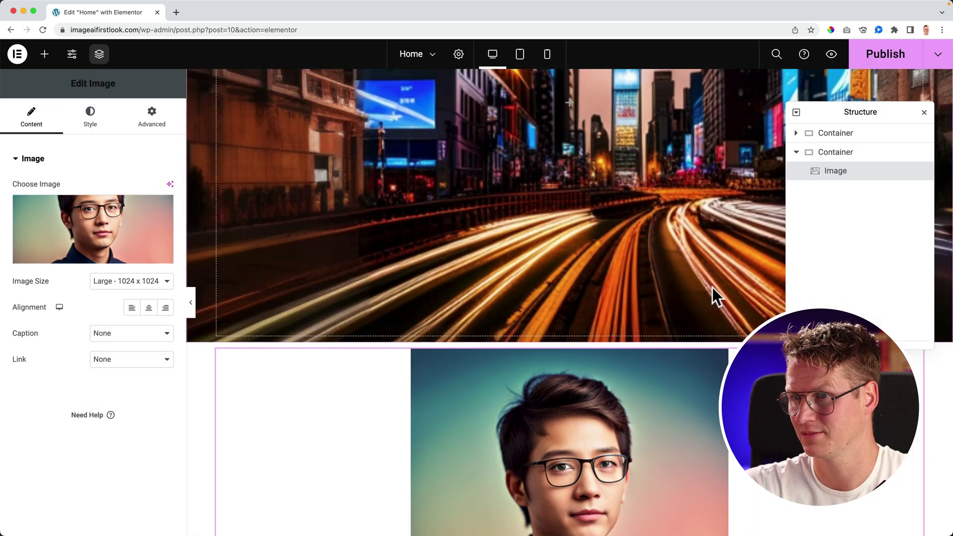
scroll(518, 284, down, 4)
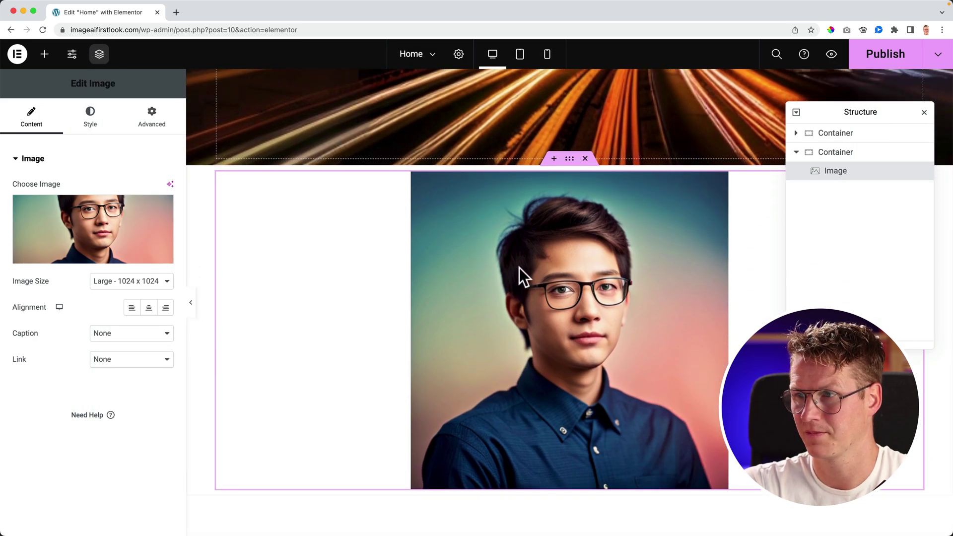
click(170, 183)
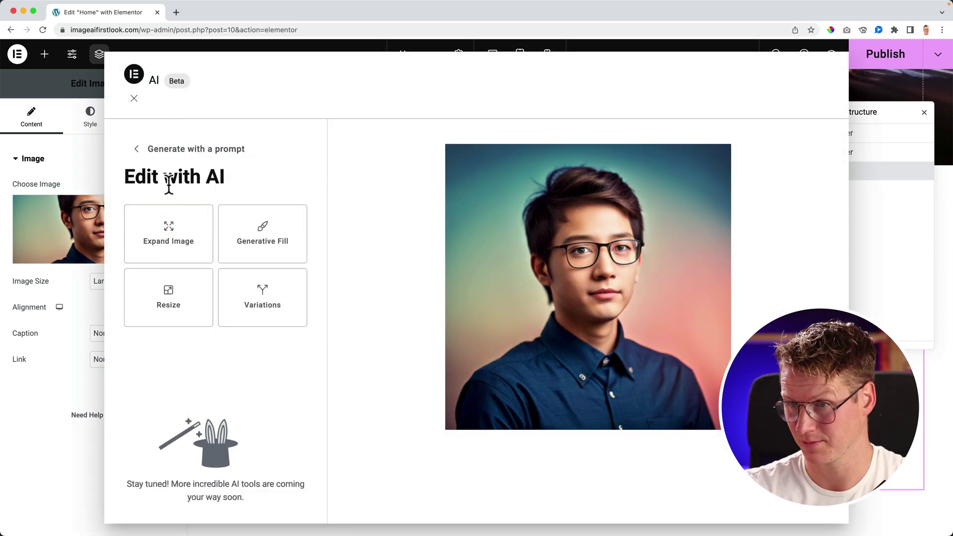
- Open Variations for the portrait with image type Digital Art and prompt/reference balance 40
click(231, 284)
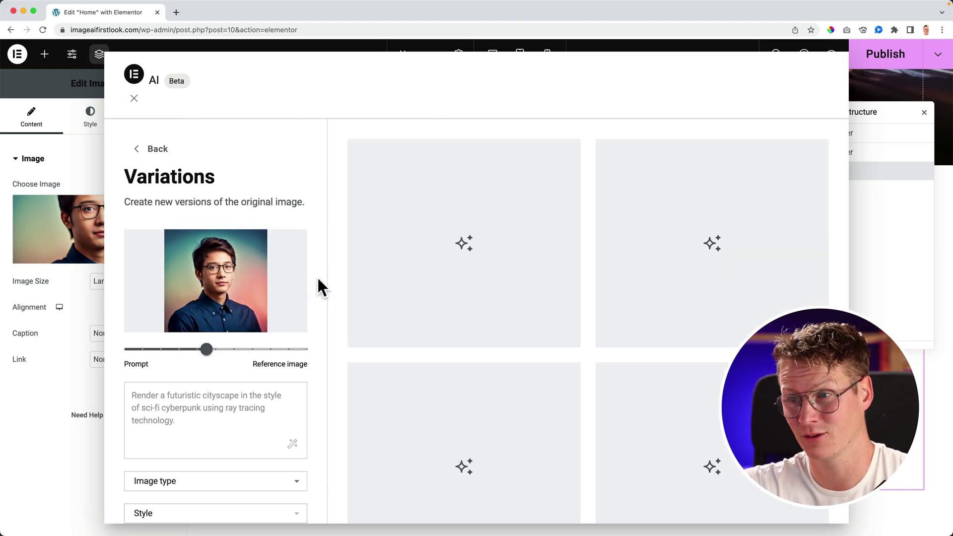
scroll(320, 275, down, 3)
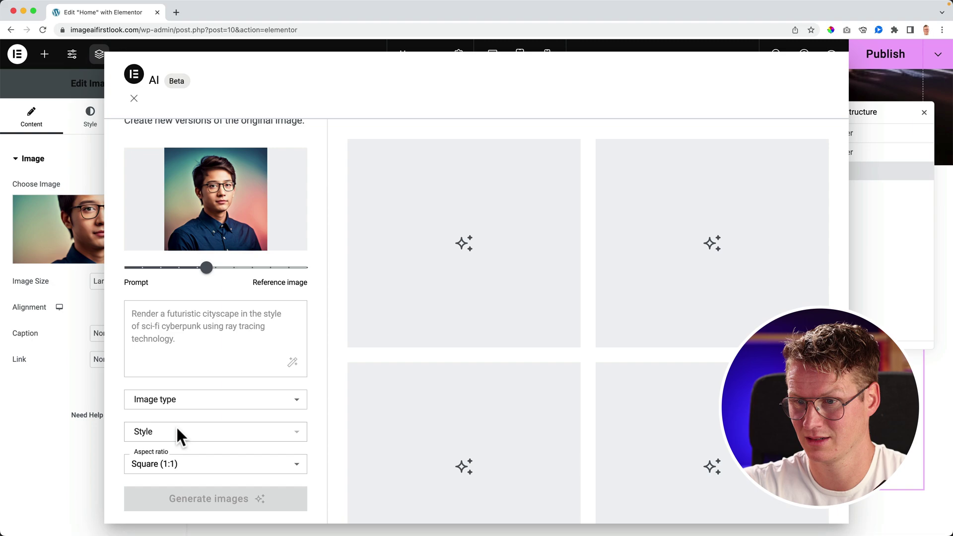
click(259, 401)
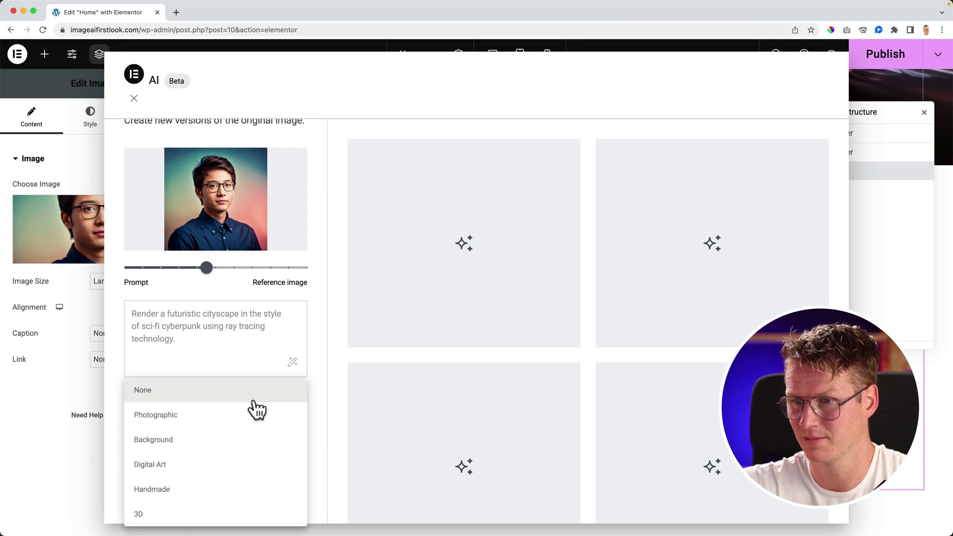
click(174, 465)
click(198, 341)
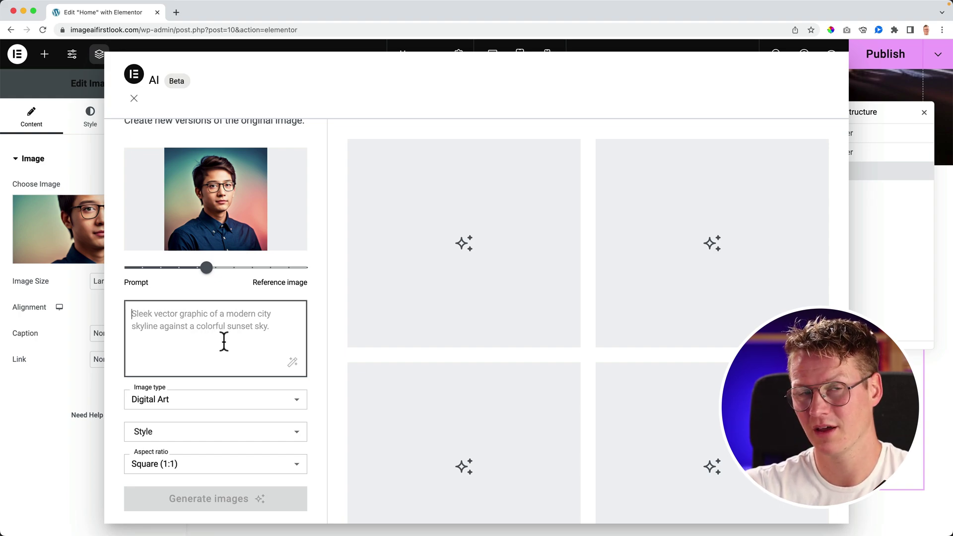
mouse_move(204, 272)
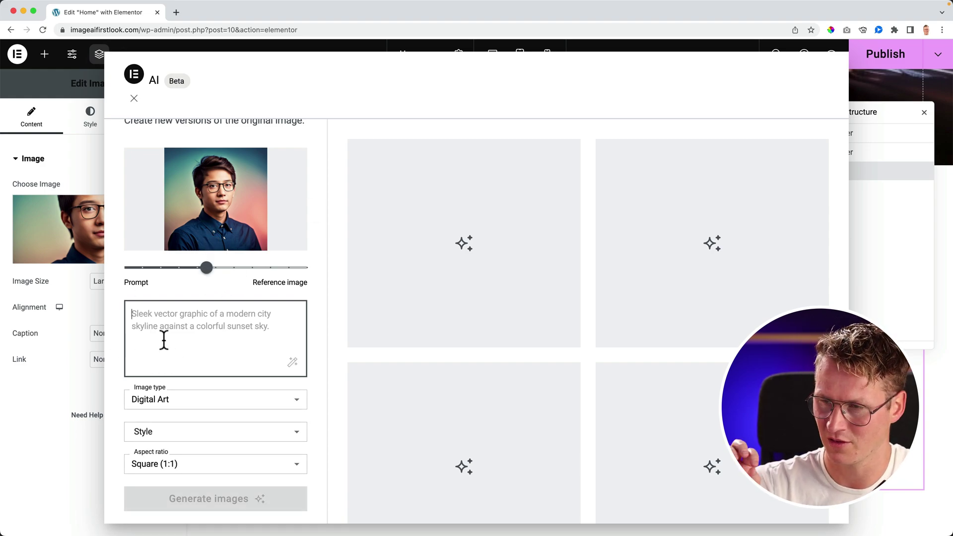
drag(207, 270, 154, 281)
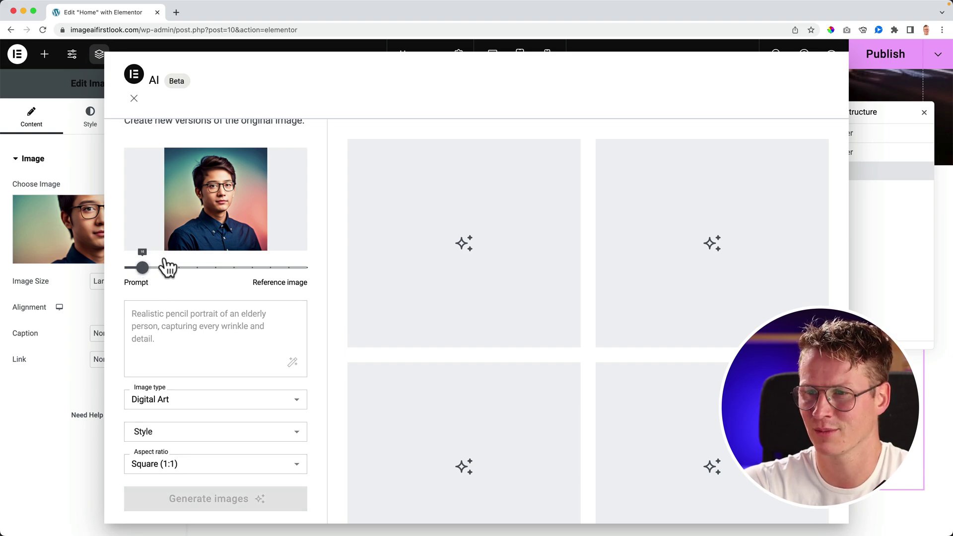
drag(144, 267, 208, 279)
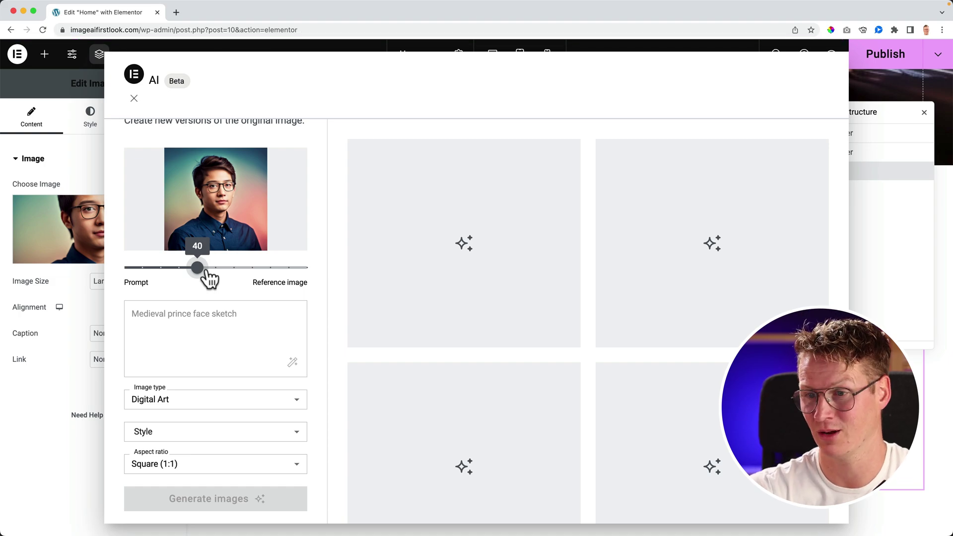
click(196, 320)
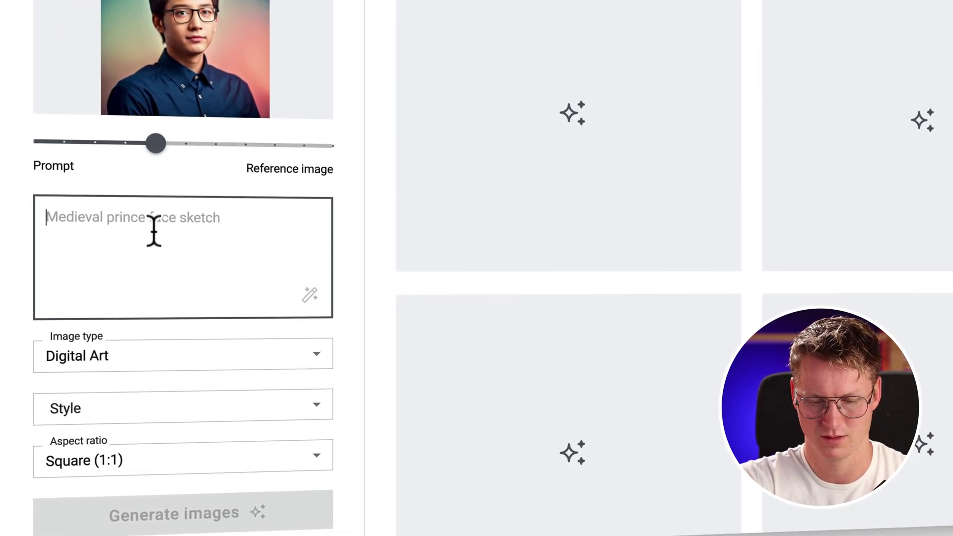
- Generate 'Make Him Look Like A Cartoon' variations in Cartoon style, Square (1:1), and use the bottom-right one
text(Make Him Look Like A Cartoon)
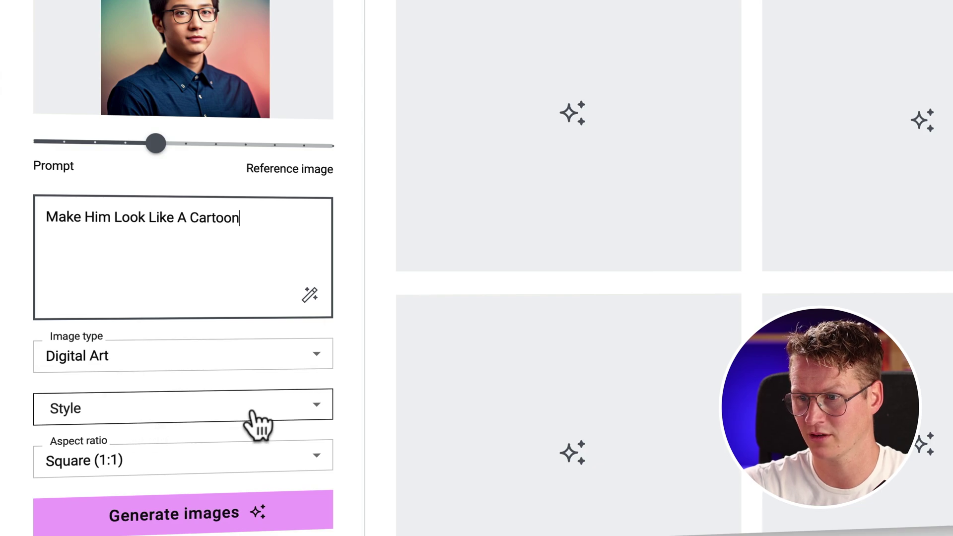
click(253, 413)
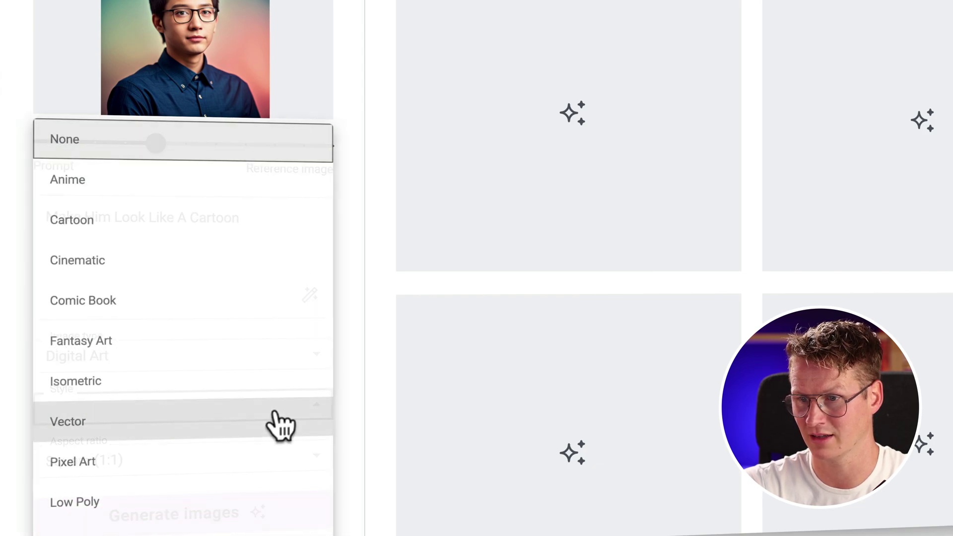
click(158, 225)
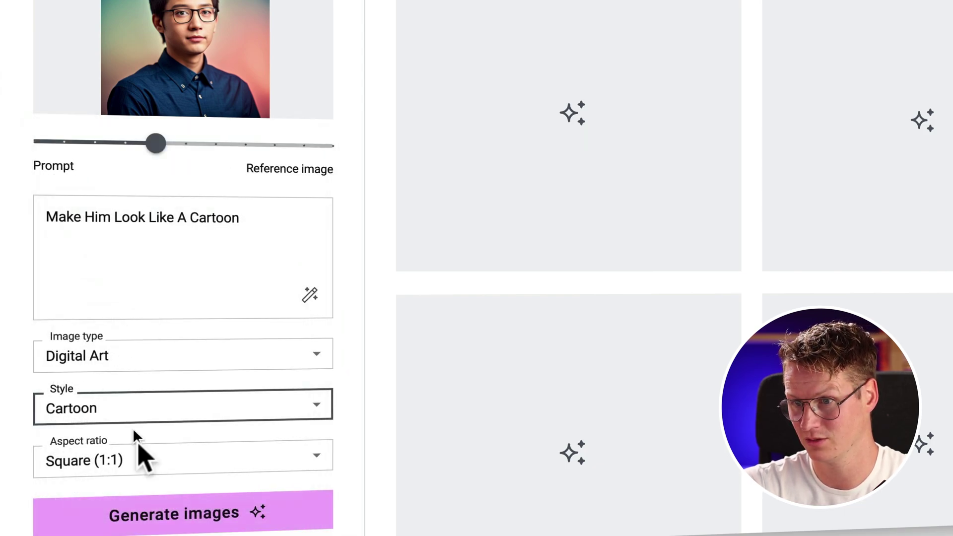
click(222, 466)
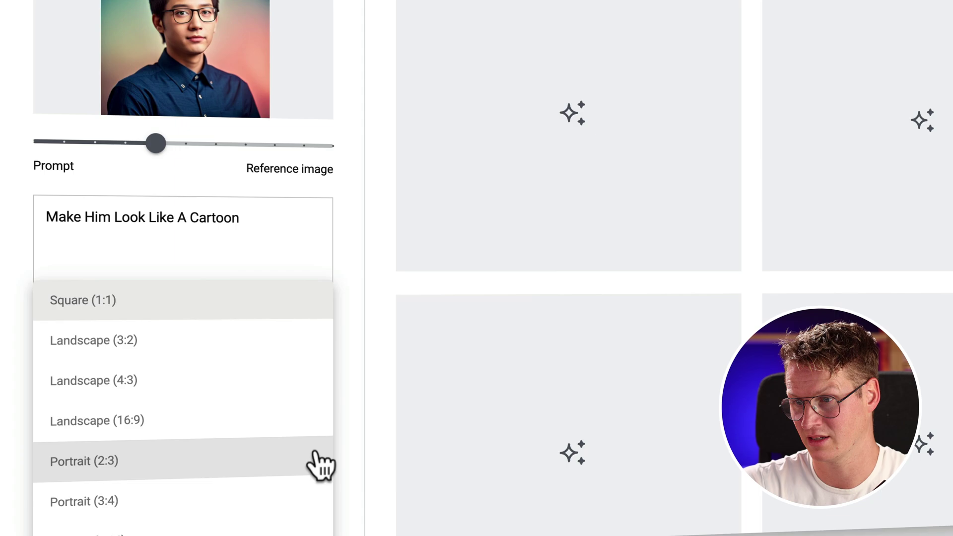
click(349, 459)
click(191, 520)
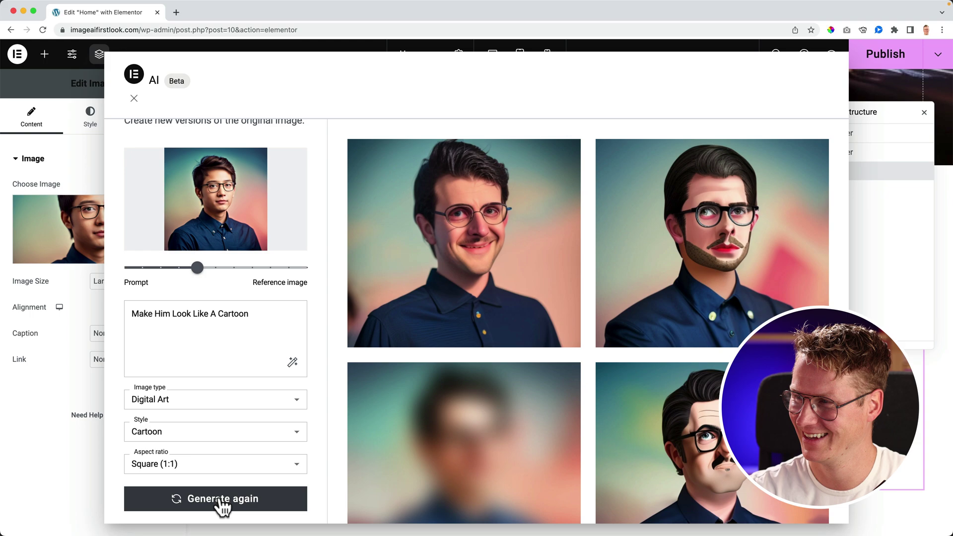
scroll(627, 354, down, 2)
mouse_move(657, 377)
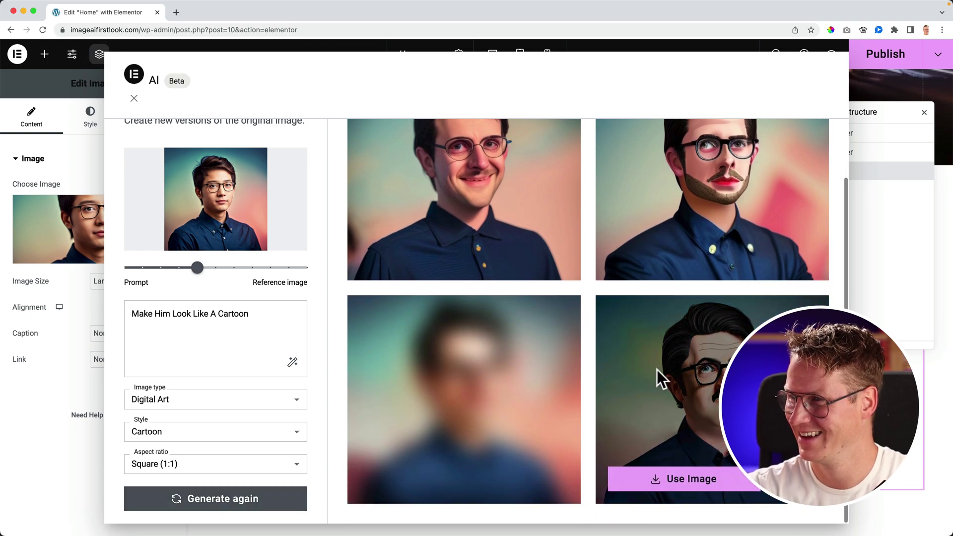
click(678, 480)
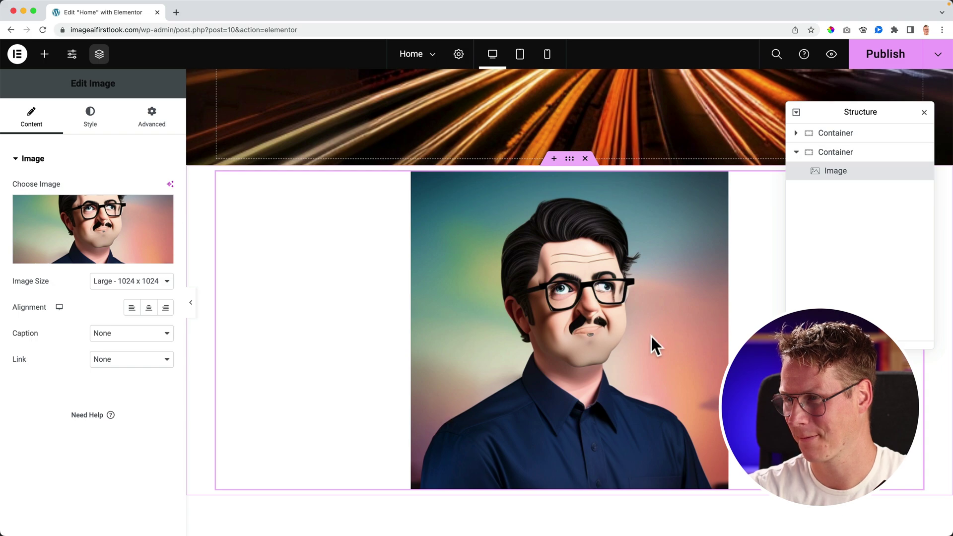
- Generate 'Make Him Smile' variations of the portrait and use the top-left smiling result
click(170, 184)
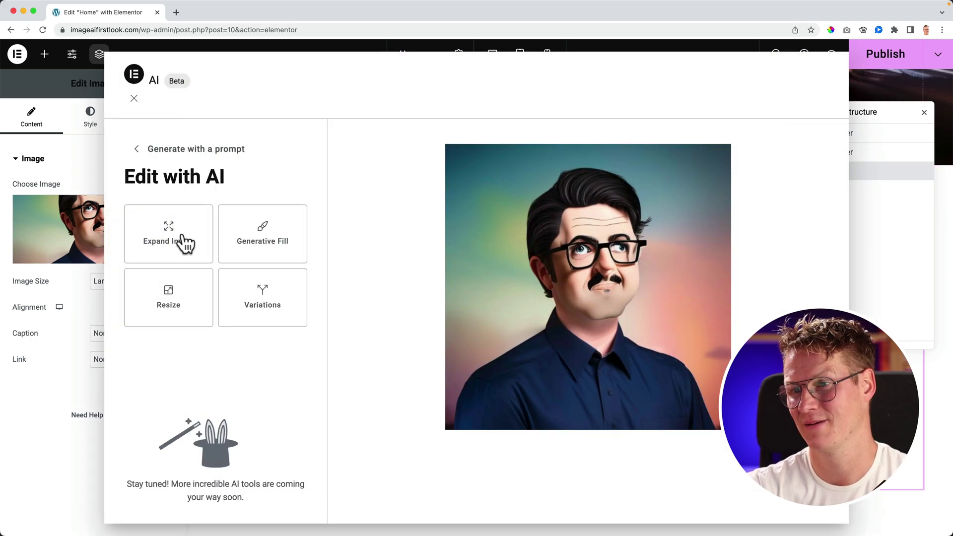
click(264, 310)
scroll(291, 305, down, 3)
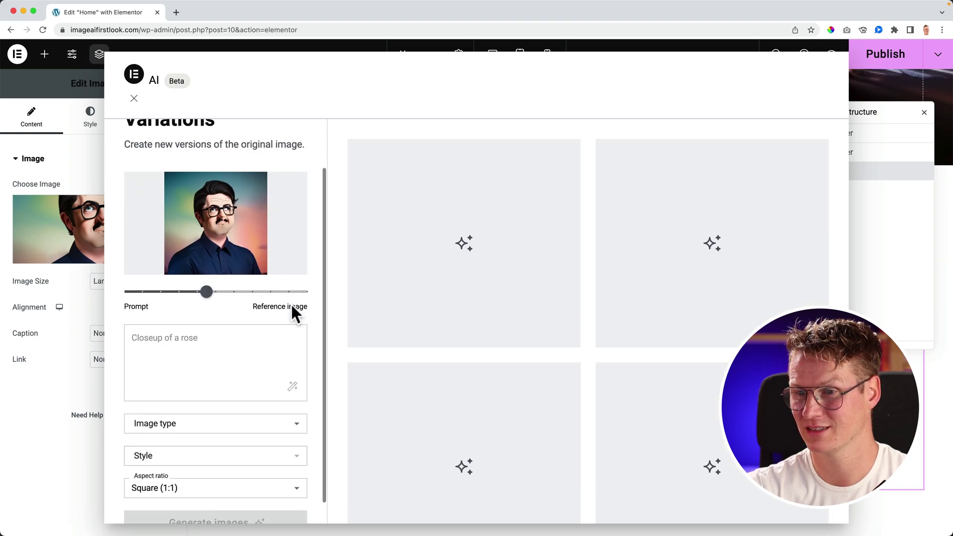
click(196, 355)
text(Make Him Smile)
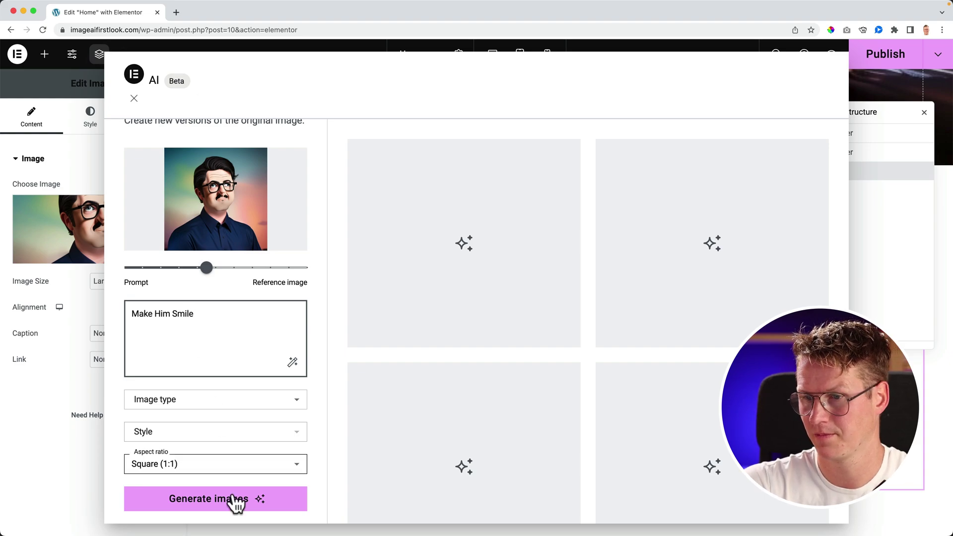
click(249, 500)
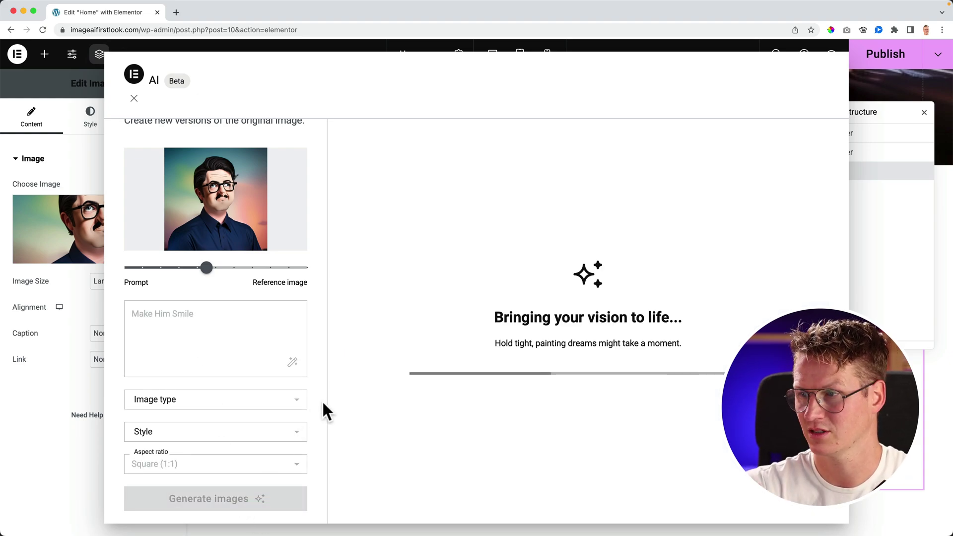
scroll(593, 303, down, 2)
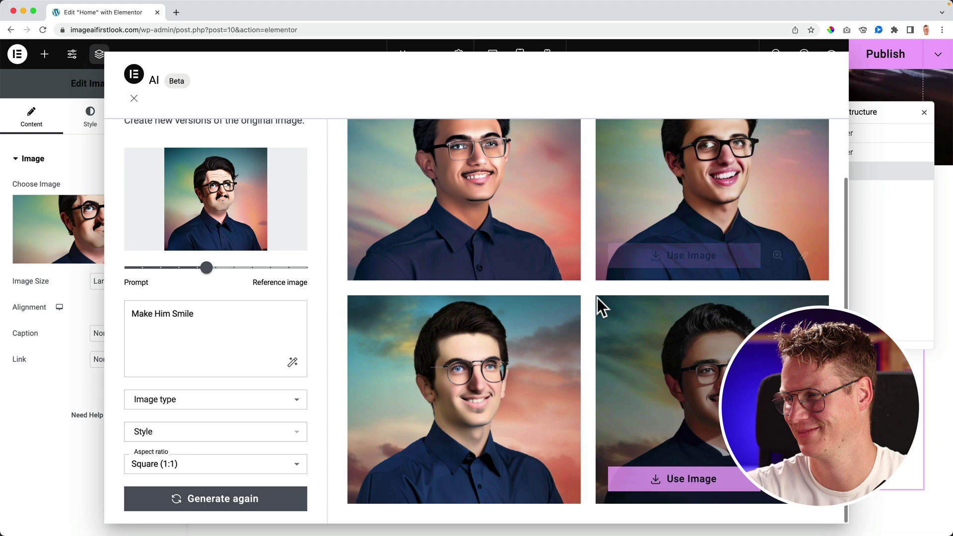
scroll(578, 271, up, 2)
click(444, 322)
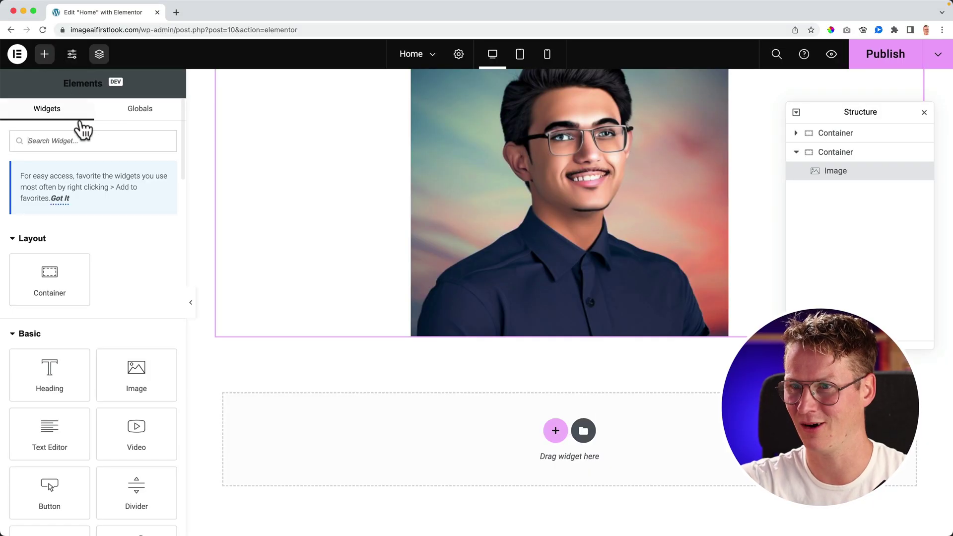
- Add an Image widget with the uploaded PS5.png and open its AI editing options
drag(108, 371, 504, 453)
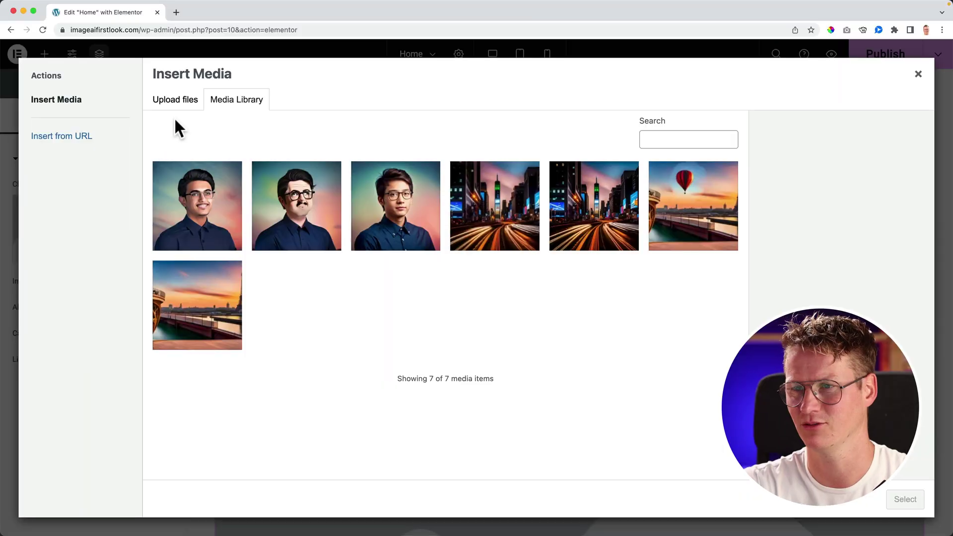
click(175, 101)
click(531, 283)
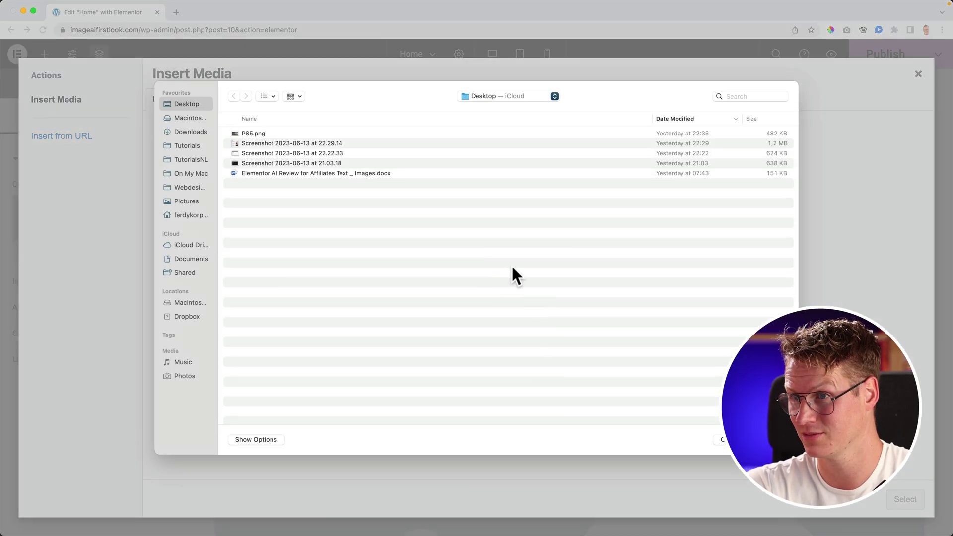
double_click(247, 134)
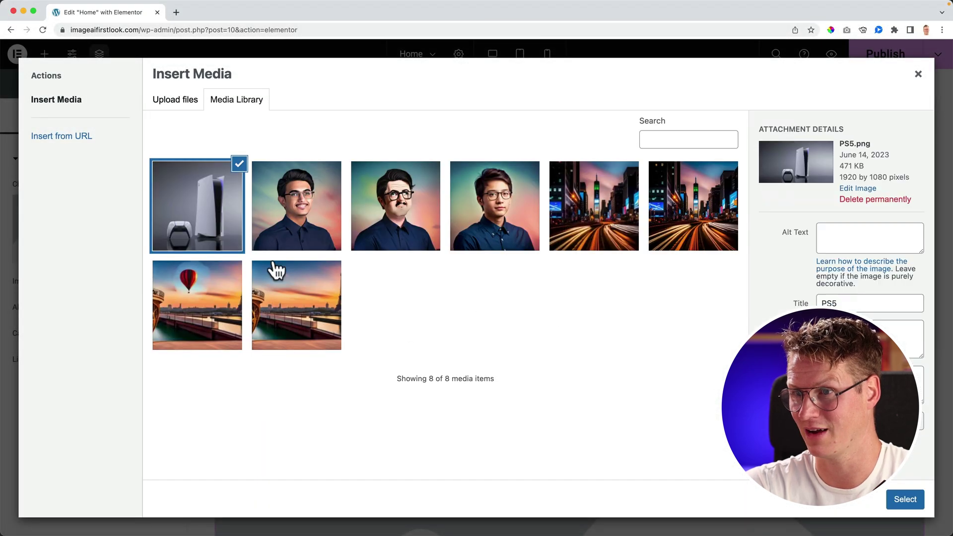
click(905, 499)
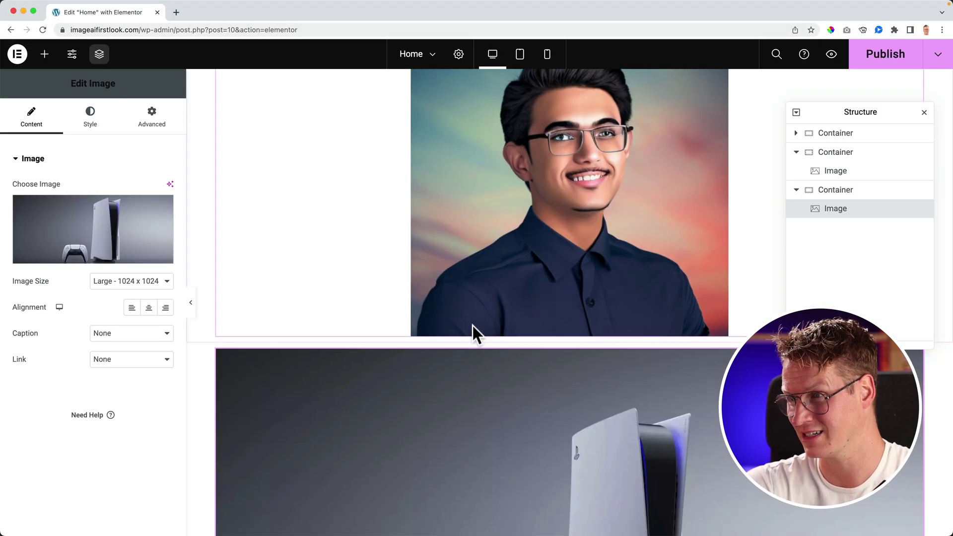
scroll(471, 327, down, 4)
scroll(469, 326, down, 1)
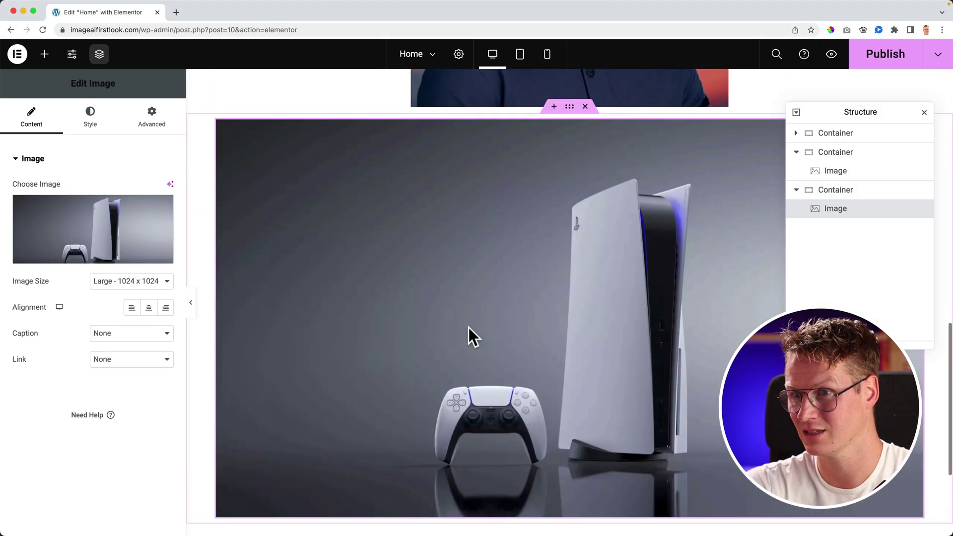
click(169, 185)
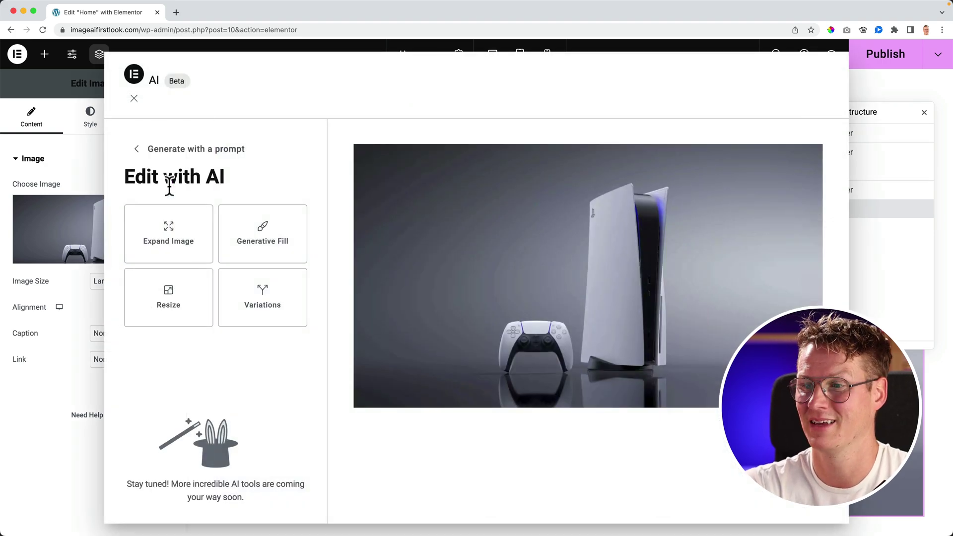
- Start PS5 variations with the prompt 'Xbox and PS5 have a baby' and slider at 20
click(263, 298)
click(213, 403)
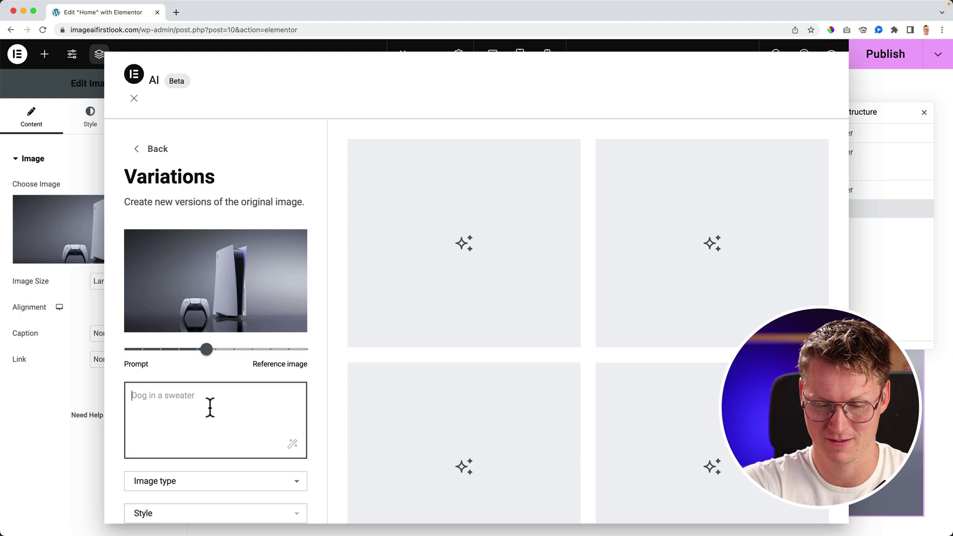
text(Xbox and PS)
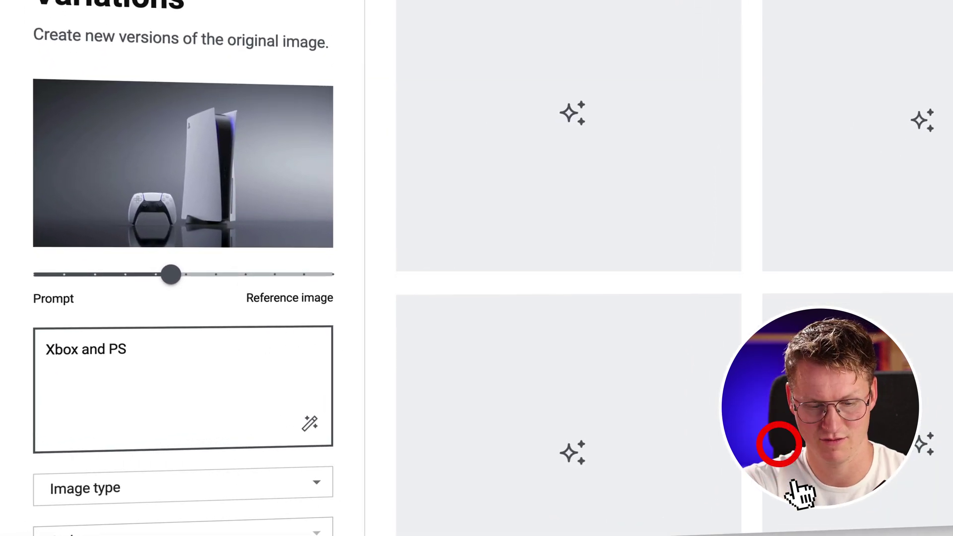
text(5 have a baby)
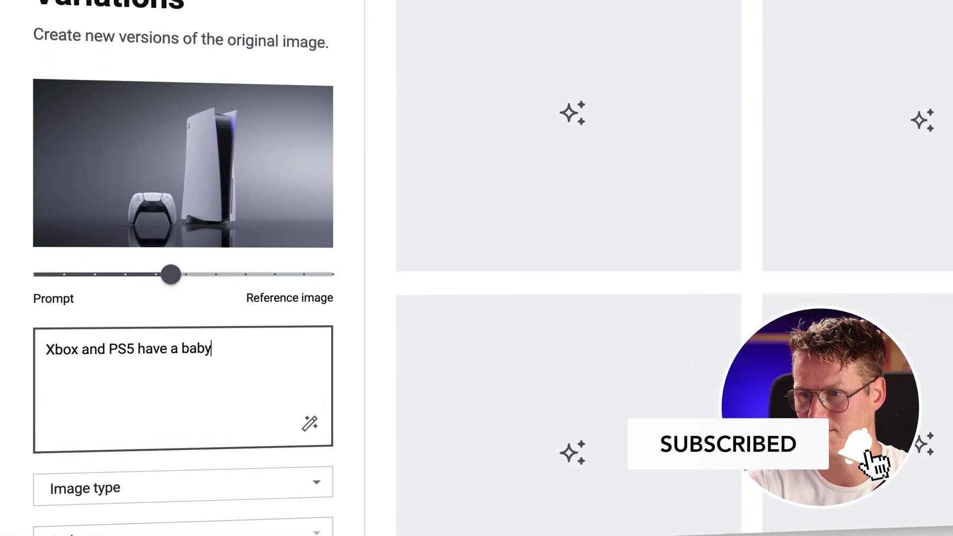
drag(171, 274, 99, 281)
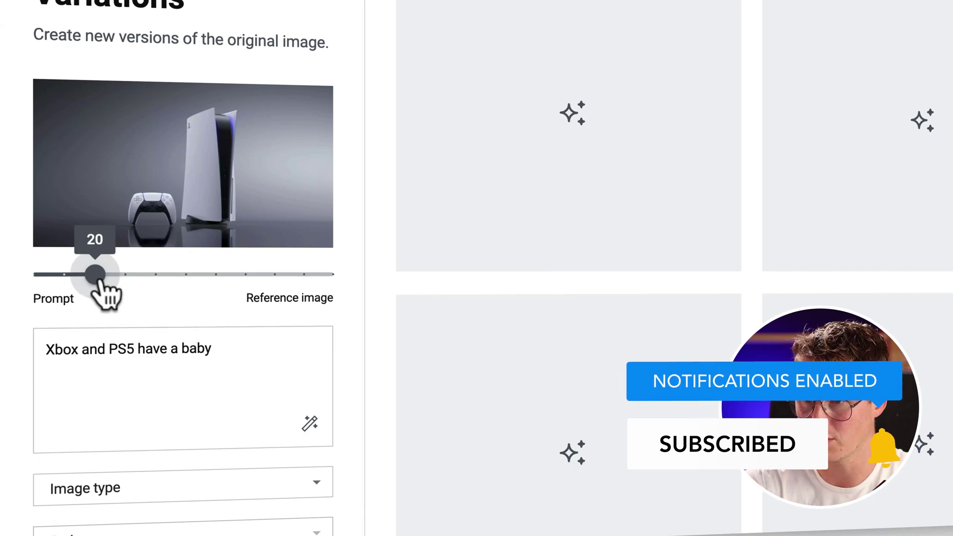
scroll(248, 308, down, 3)
- Generate Photographic, Landscape-style variations and use the bottom-left Xbox controller image
click(169, 358)
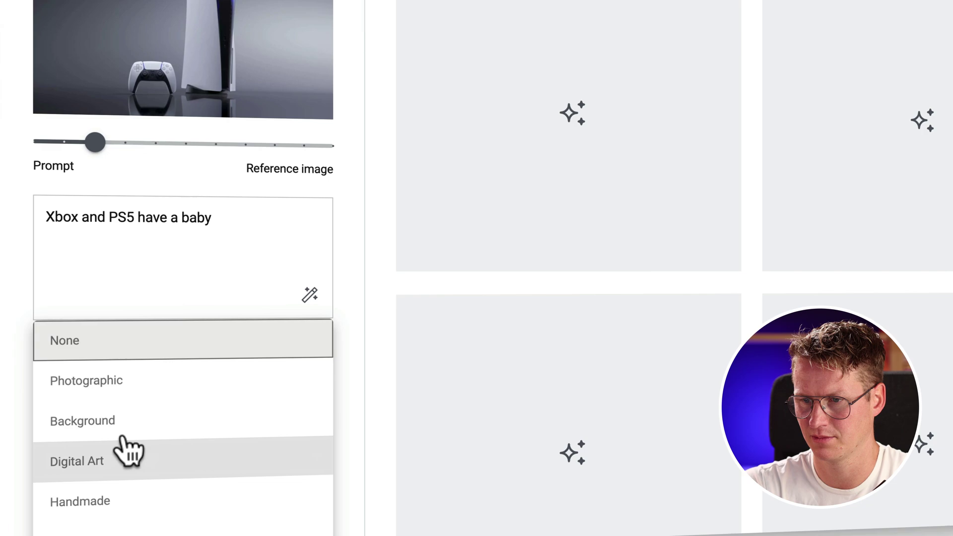
click(126, 386)
click(133, 400)
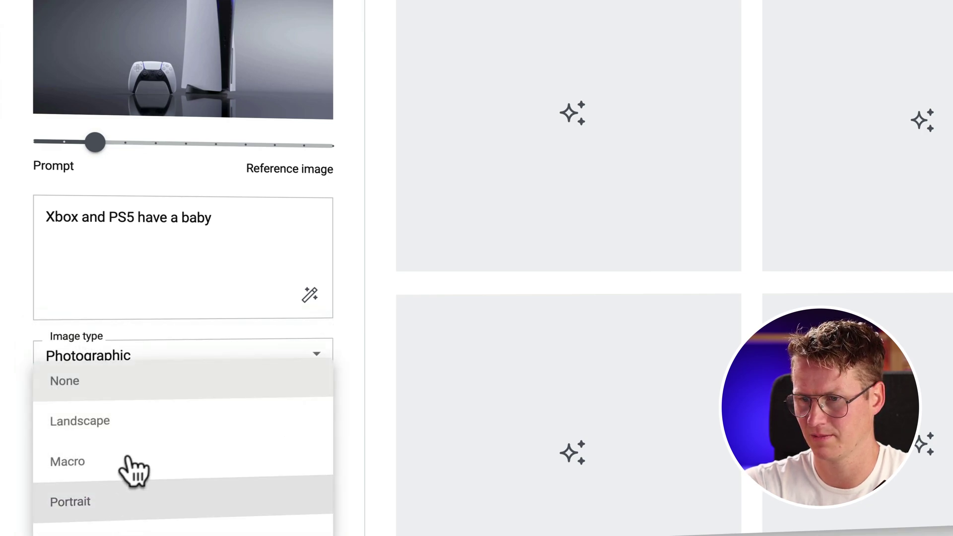
click(128, 426)
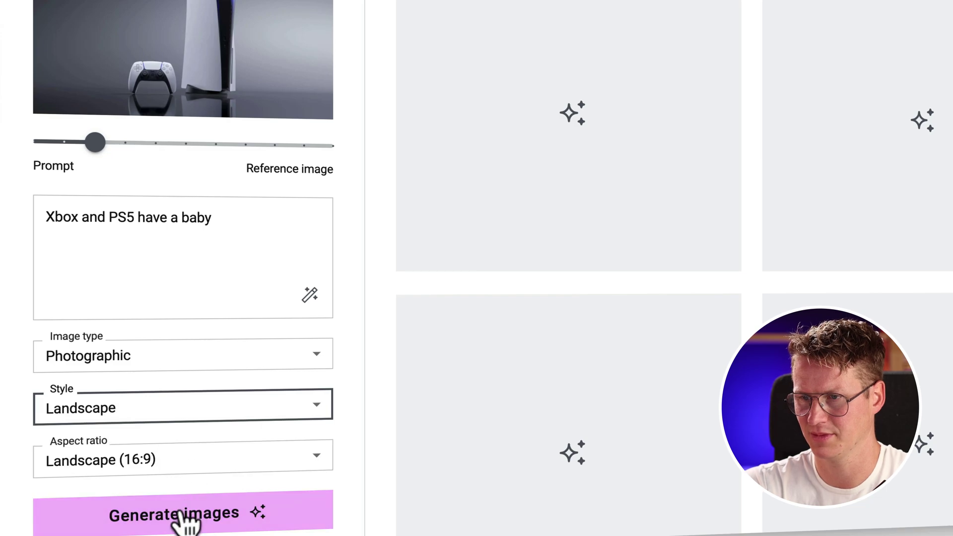
click(206, 516)
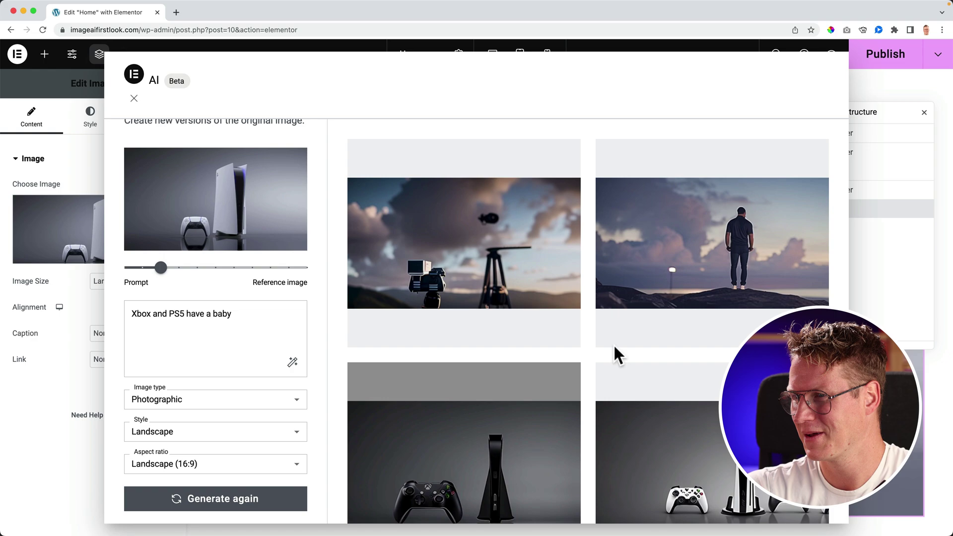
scroll(624, 341, down, 2)
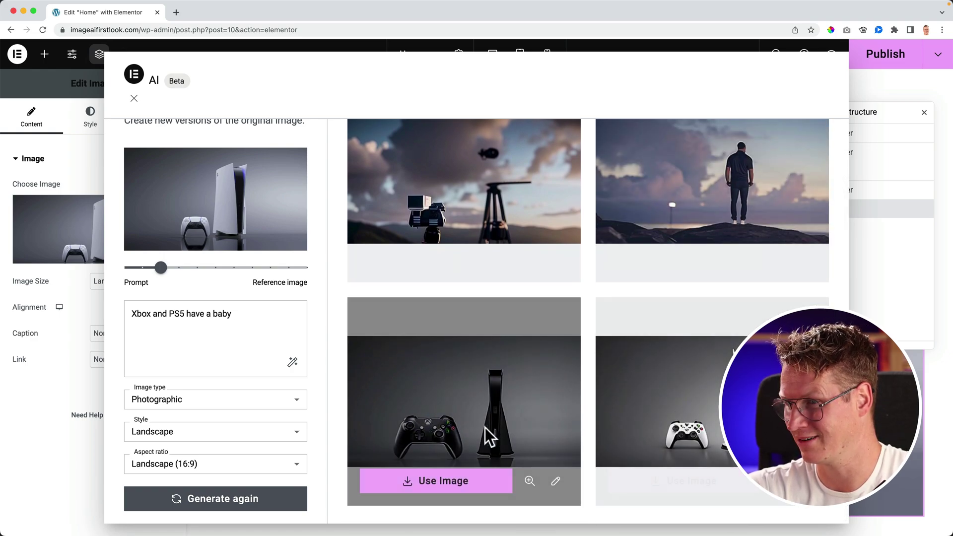
click(457, 482)
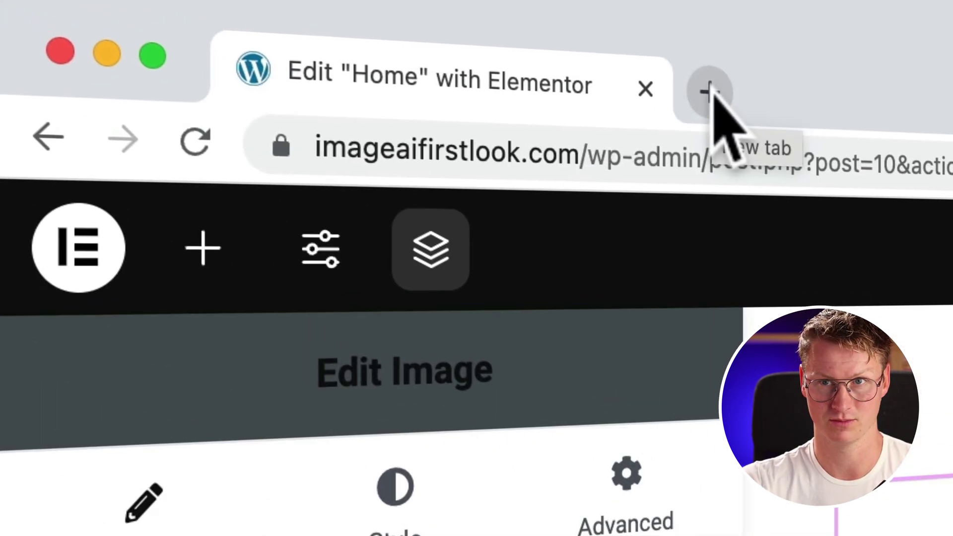
click(177, 11)
text(f)
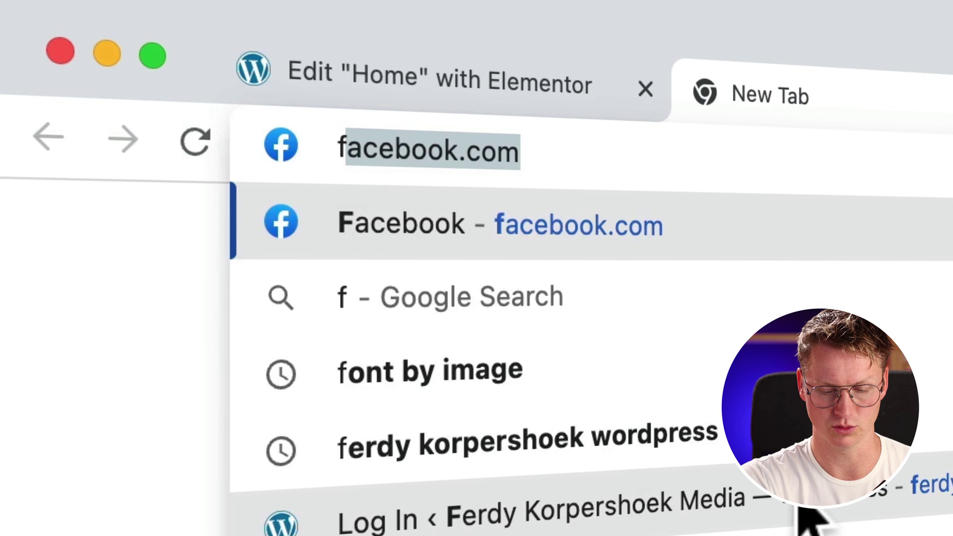
text(erdykoro.)
key(BackSpace)
key(BackSpace)
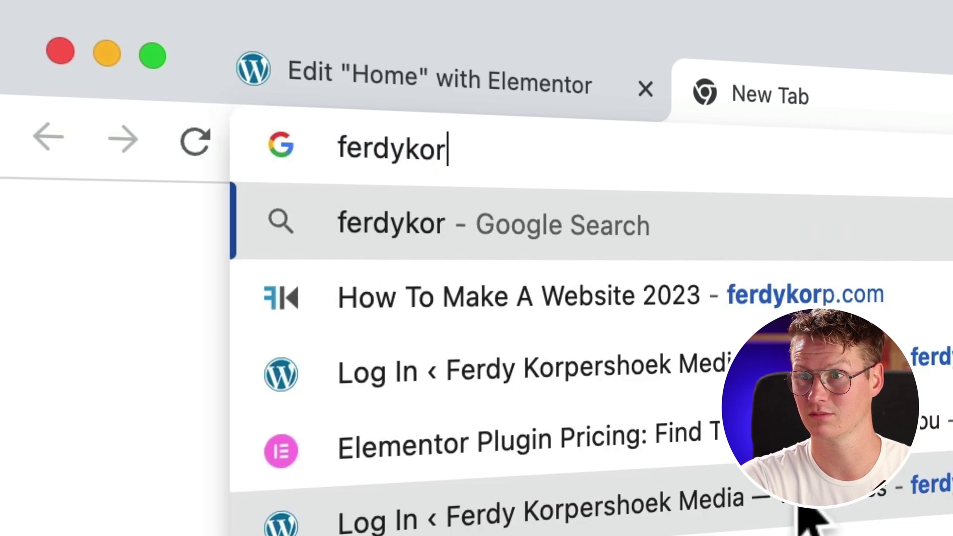
text(p.com/element)
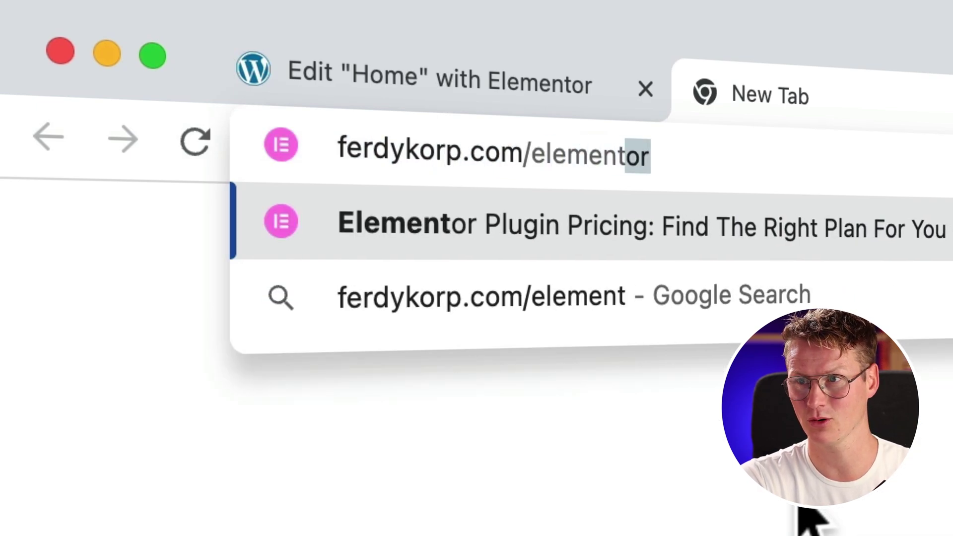
key(Return)
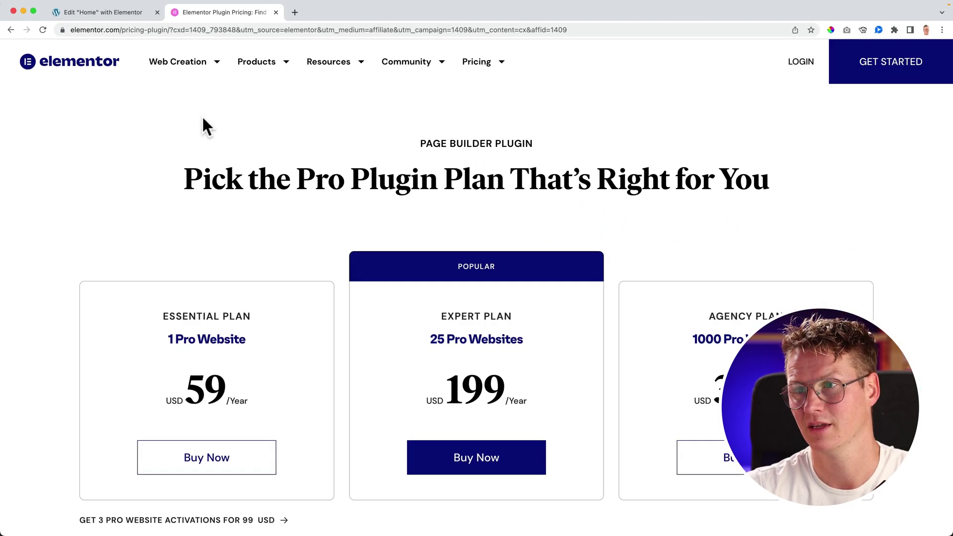
click(268, 67)
click(305, 258)
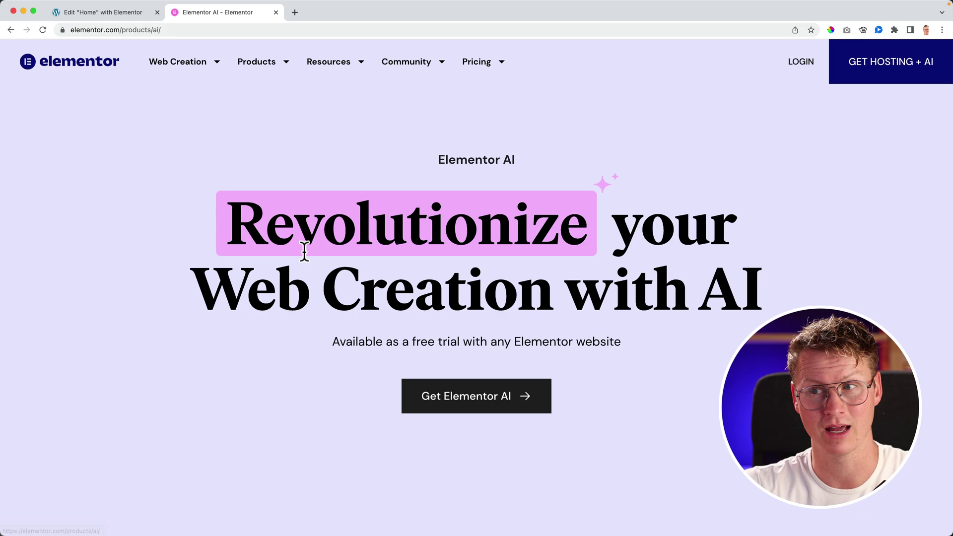
scroll(487, 403, down, 15)
scroll(486, 396, down, 15)
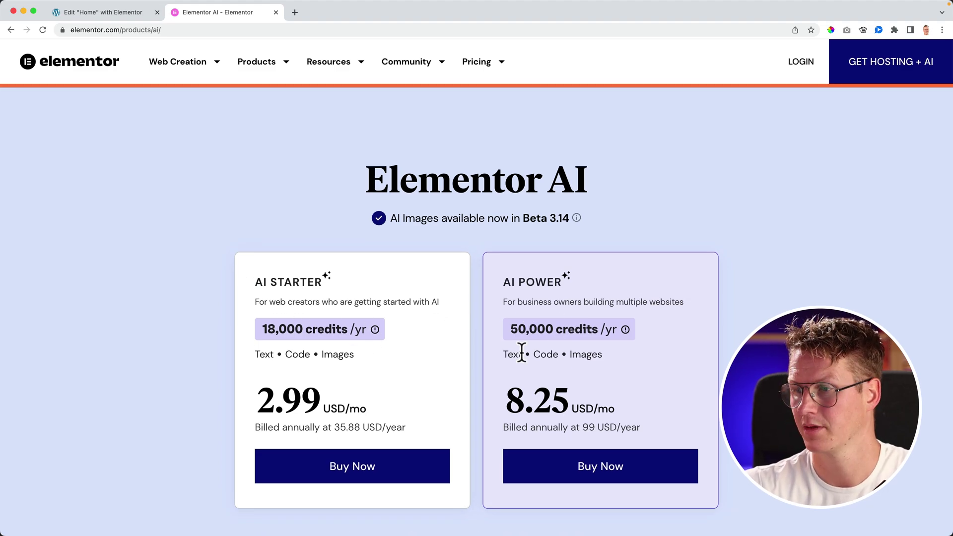
click(276, 11)
scroll(308, 131, down, 1)
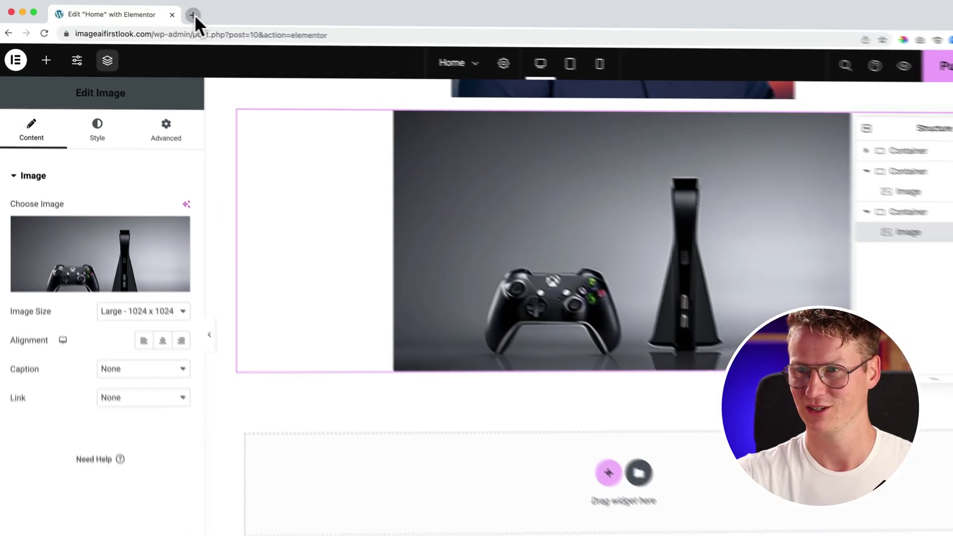
- Load prompts.elementor.com in a new tab and scroll down to the image prompt cards
click(192, 15)
text(prompt)
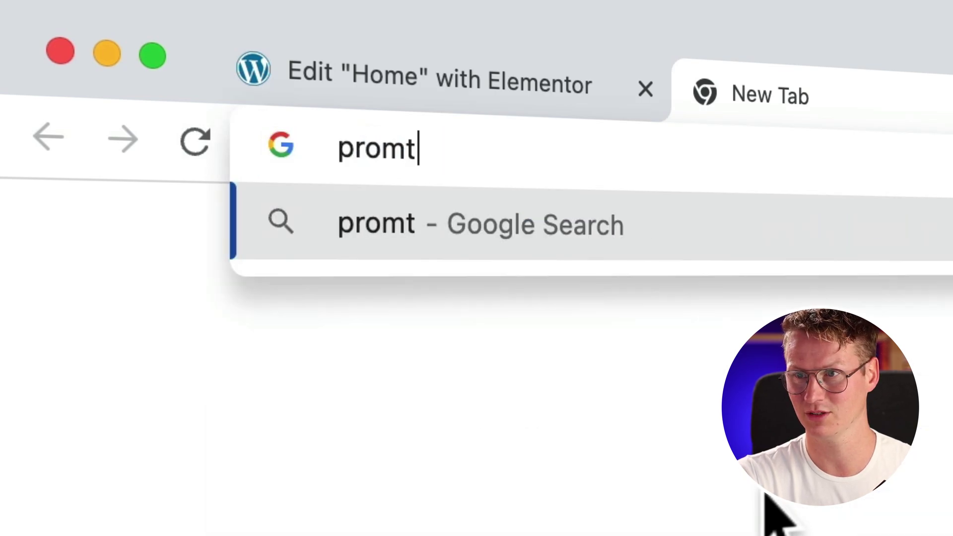
text(s)
key(BackSpace)
key(BackSpace)
text(pts)
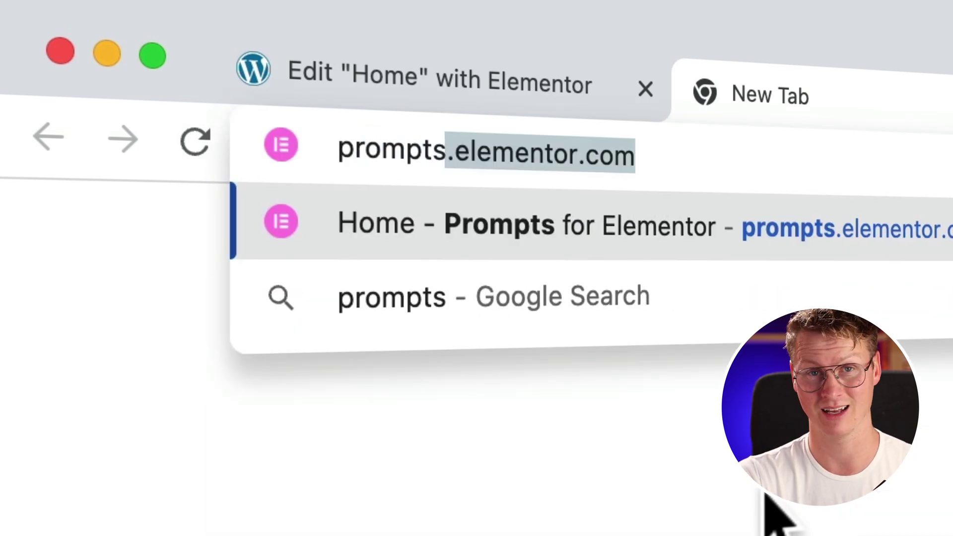
key(Return)
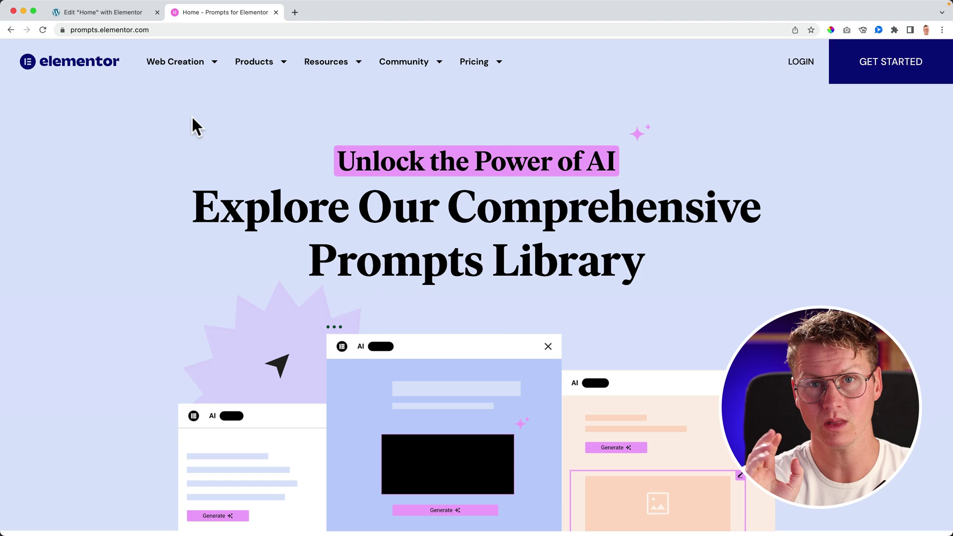
scroll(359, 144, down, 10)
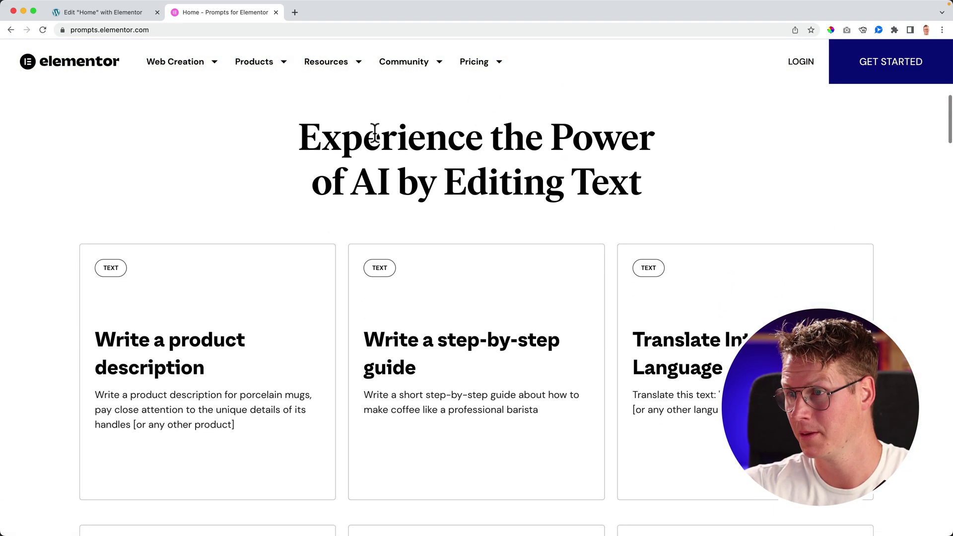
scroll(353, 154, down, 10)
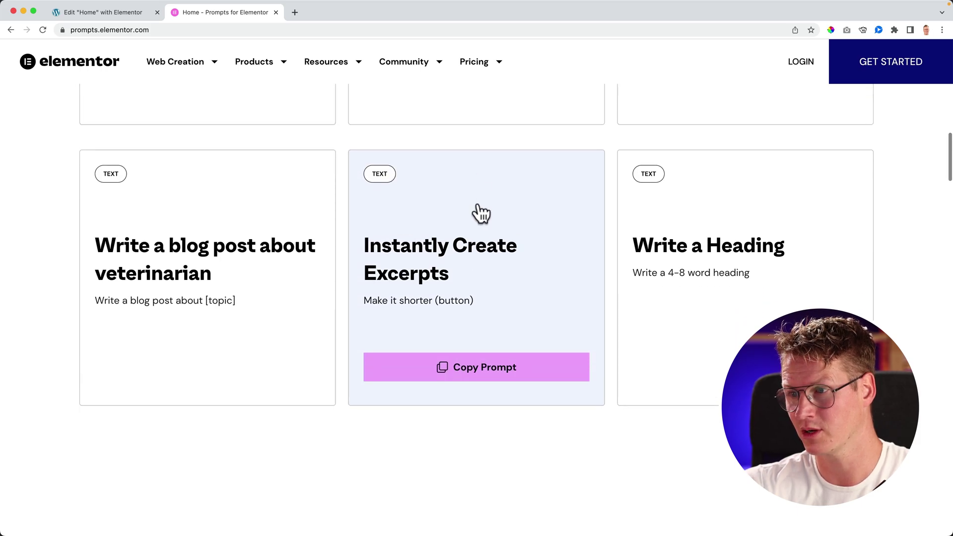
scroll(480, 213, down, 12)
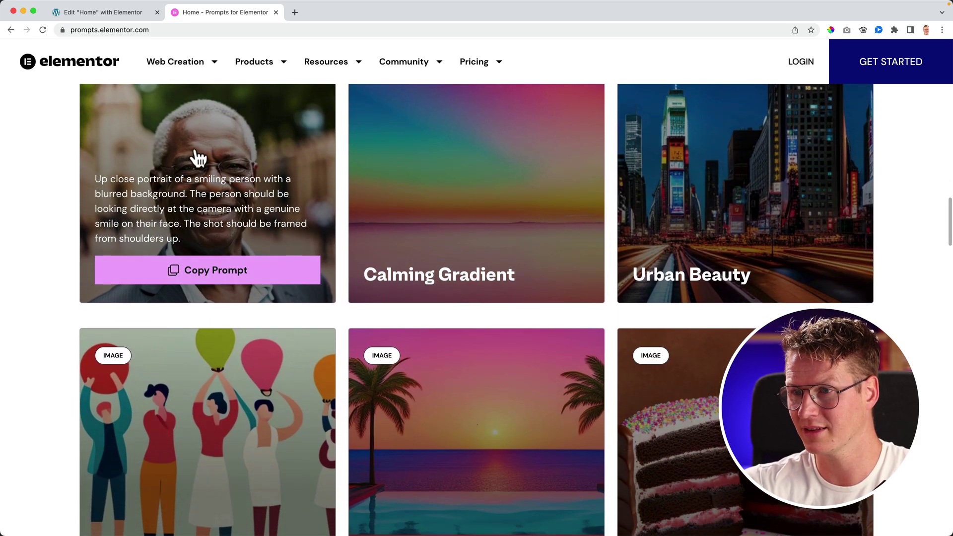
- Add an Image widget below the controller photo and paste the portrait prompt into Create with AI
click(106, 11)
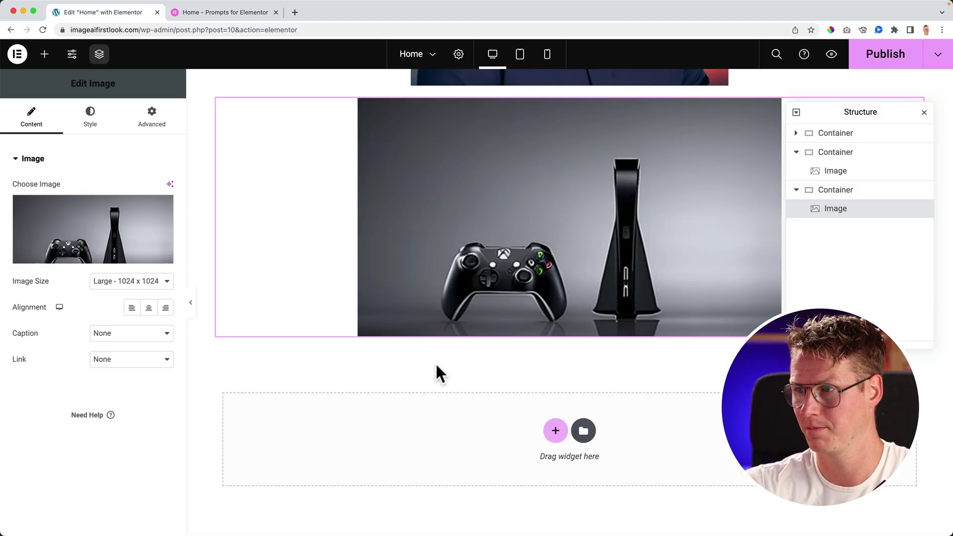
click(48, 56)
drag(136, 377, 393, 440)
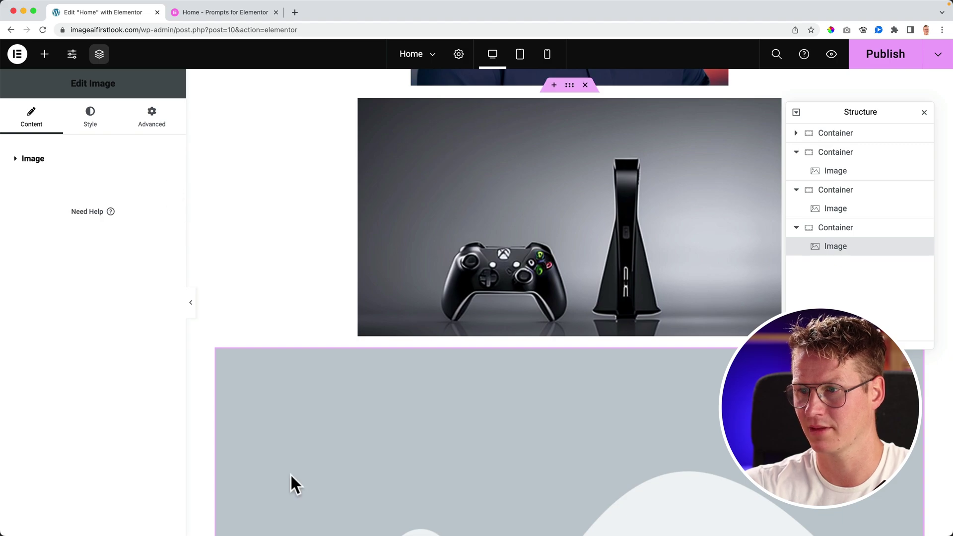
click(17, 159)
click(170, 183)
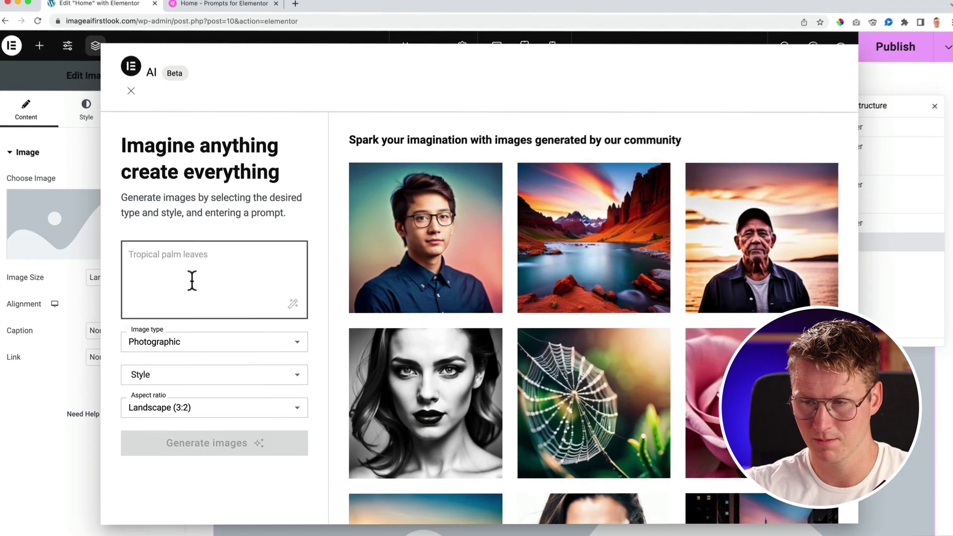
key(super+v)
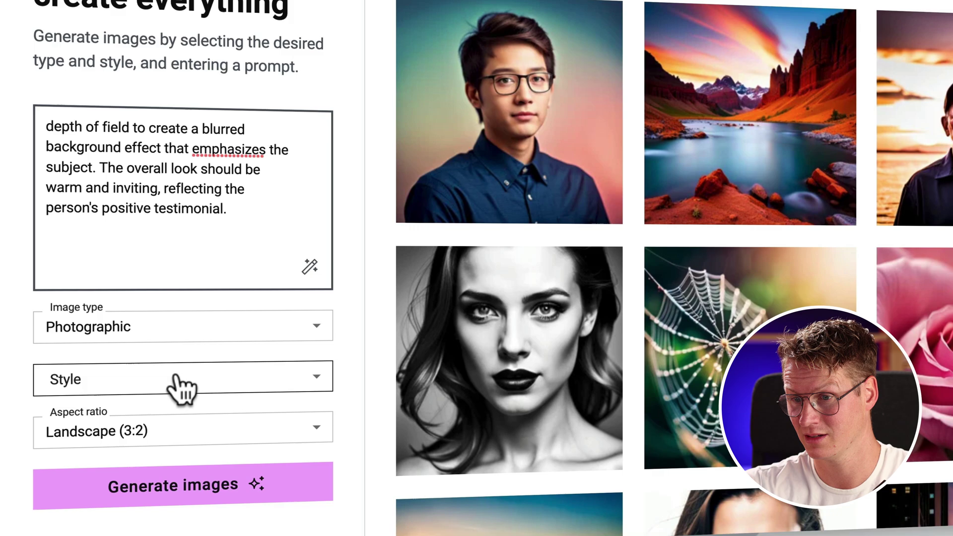
- Generate Square (1:1) images from the portrait prompt, copying the Testimonial Portrait prompt meanwhile
click(221, 436)
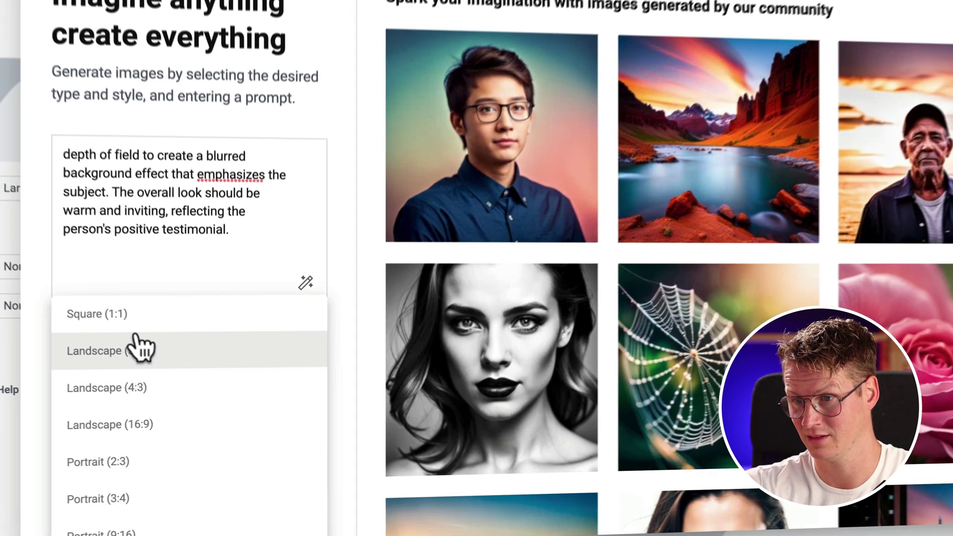
click(119, 318)
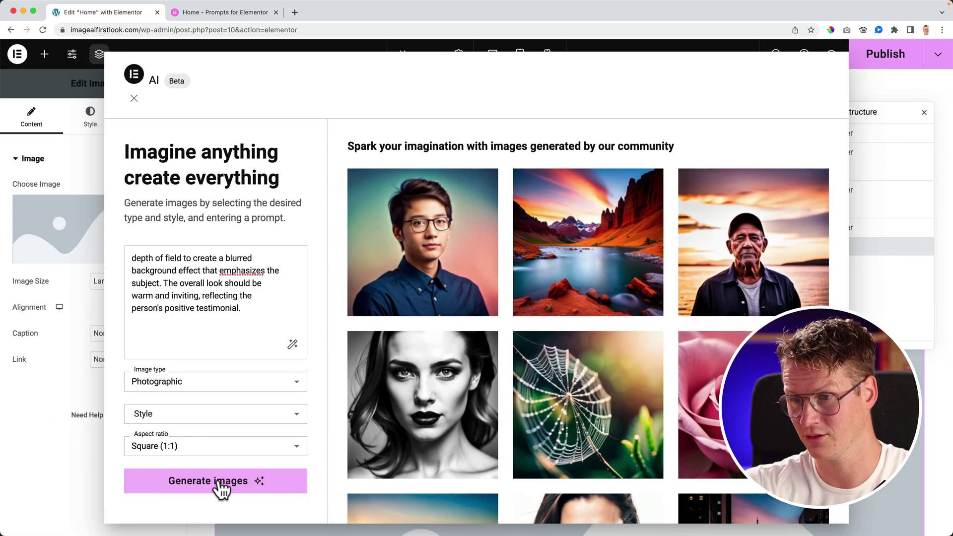
click(220, 484)
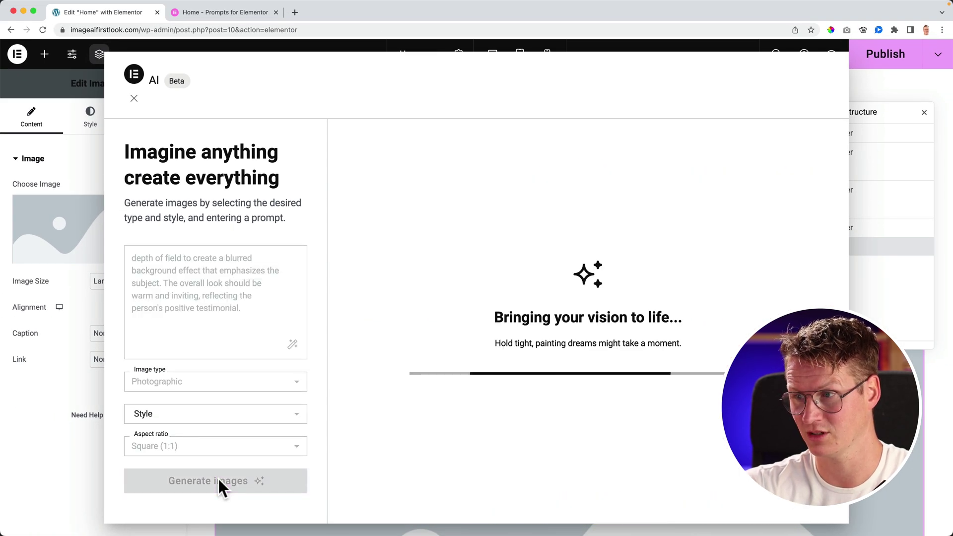
click(220, 15)
click(218, 194)
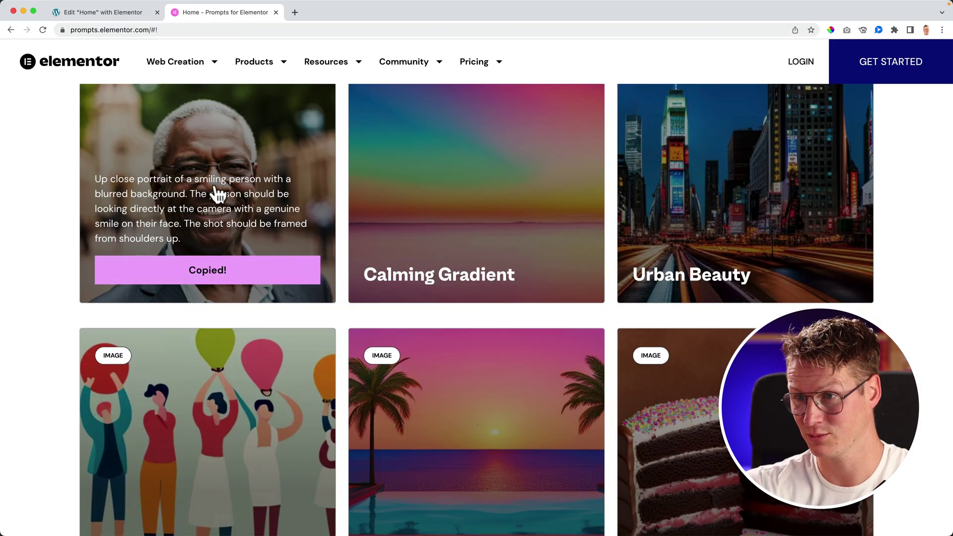
click(119, 14)
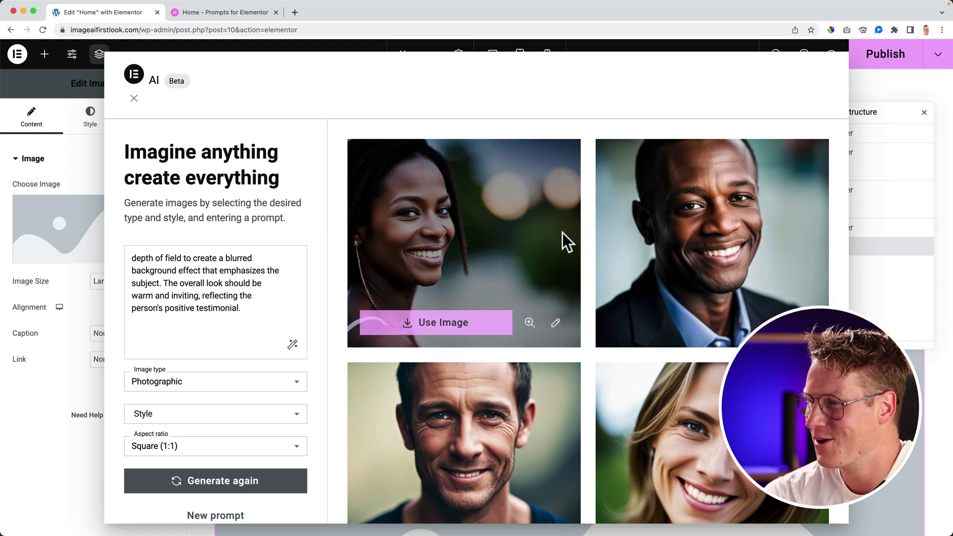
- Use the generated portrait of the smiling man in a dark suit
scroll(562, 233, down, 3)
scroll(575, 229, up, 3)
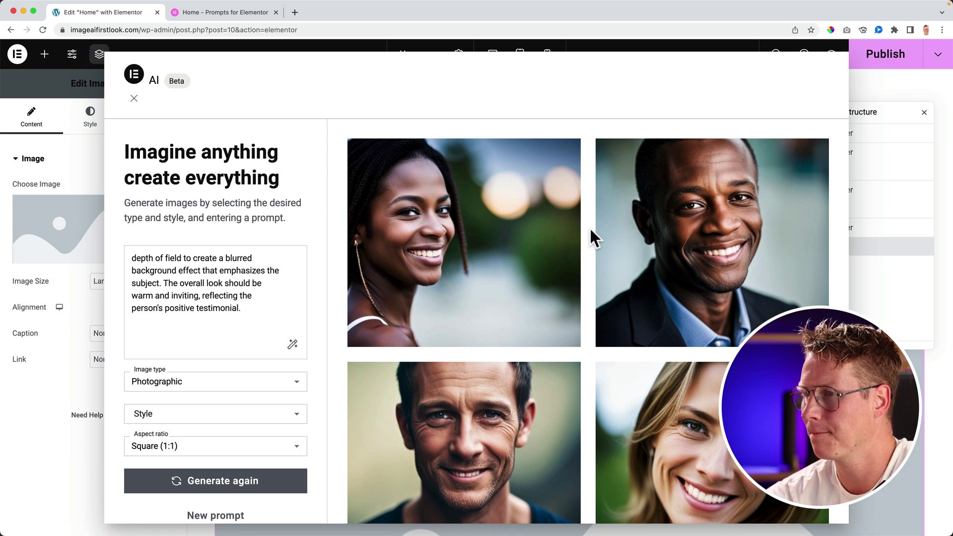
scroll(590, 230, down, 1)
scroll(600, 237, up, 1)
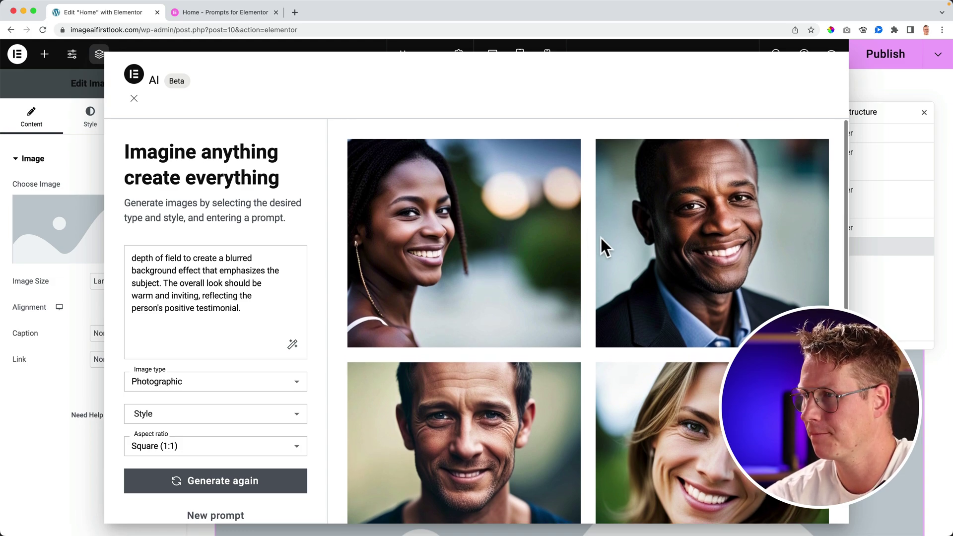
click(693, 327)
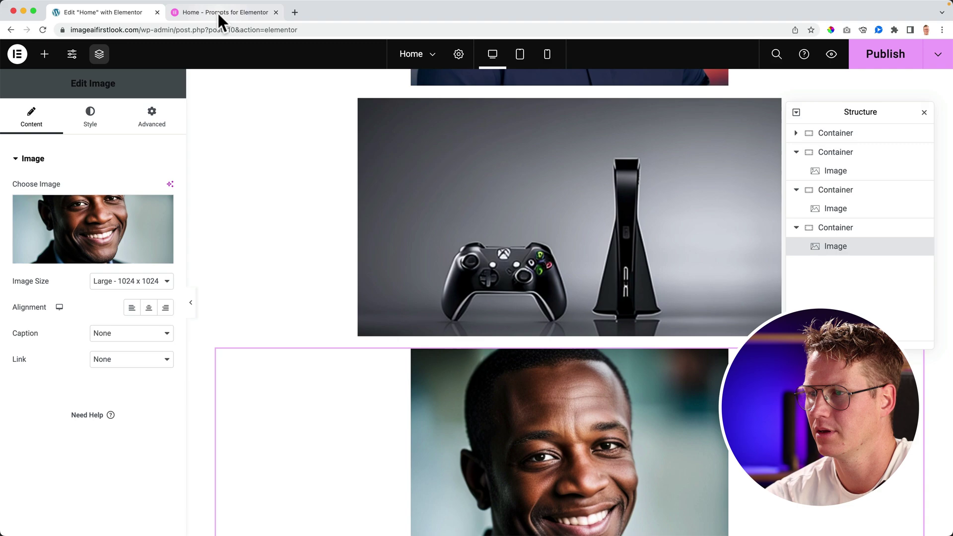
click(216, 12)
- Copy the Testimonial Portrait prompt again from the prompts library
click(130, 13)
scroll(298, 206, down, 5)
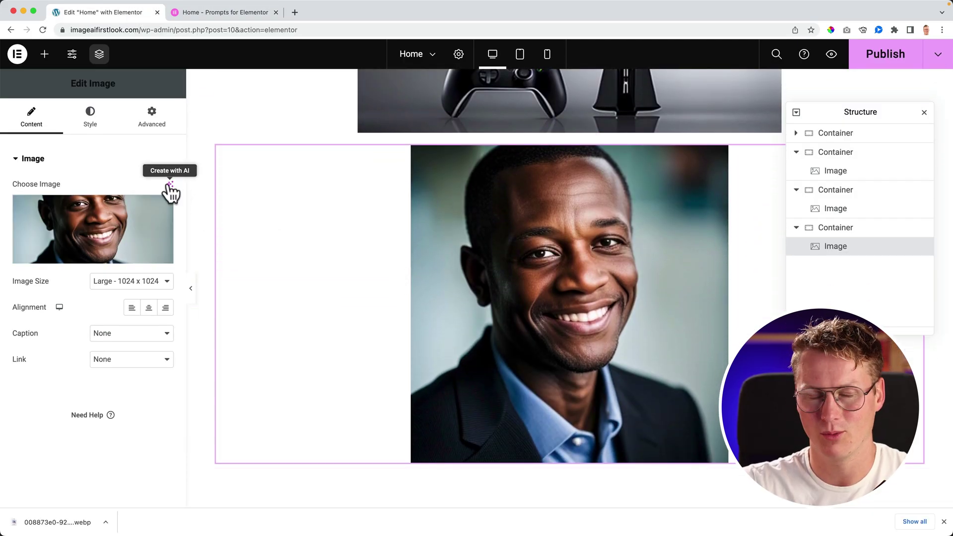
click(248, 12)
mouse_move(377, 233)
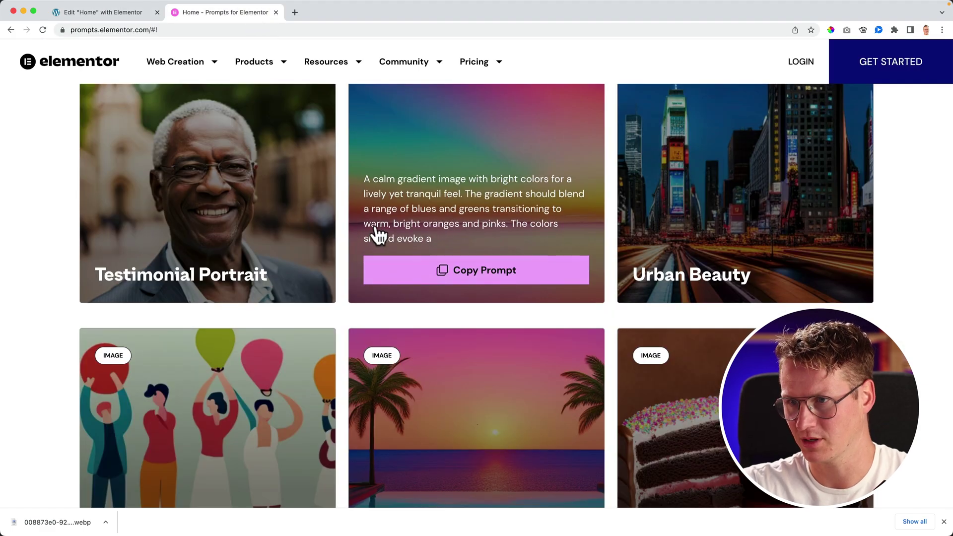
scroll(378, 233, up, 1)
click(209, 290)
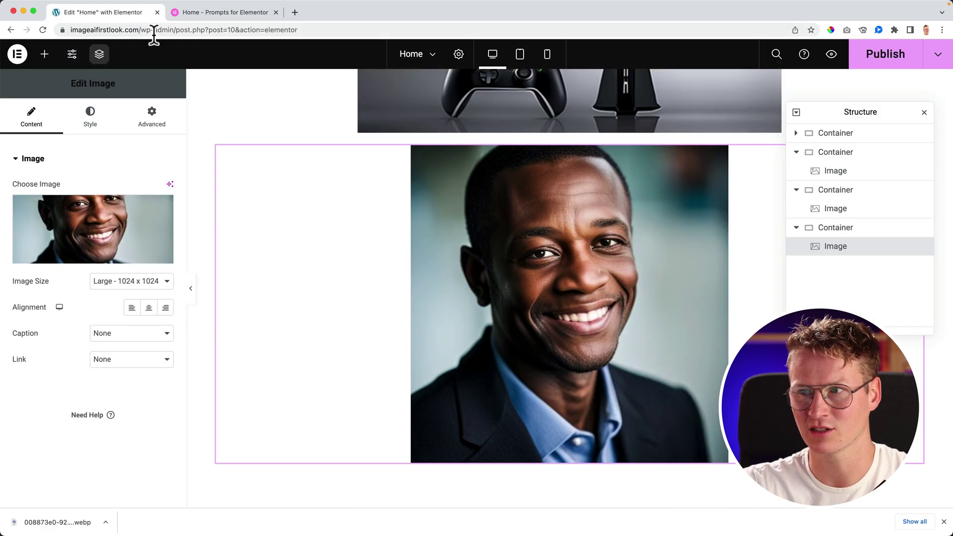
click(142, 14)
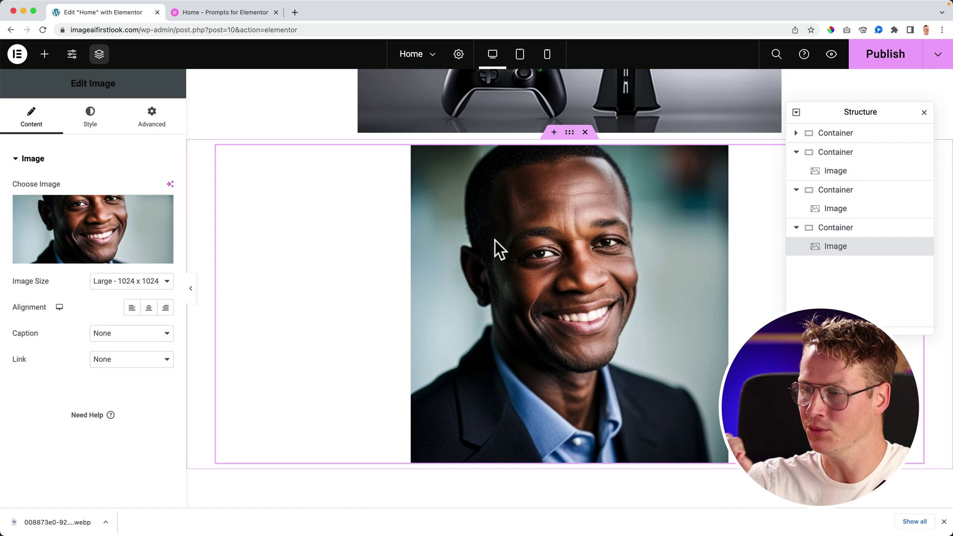
- Copy the Interior Design image prompt and open Edit with AI for the portrait image
click(223, 13)
scroll(461, 247, down, 5)
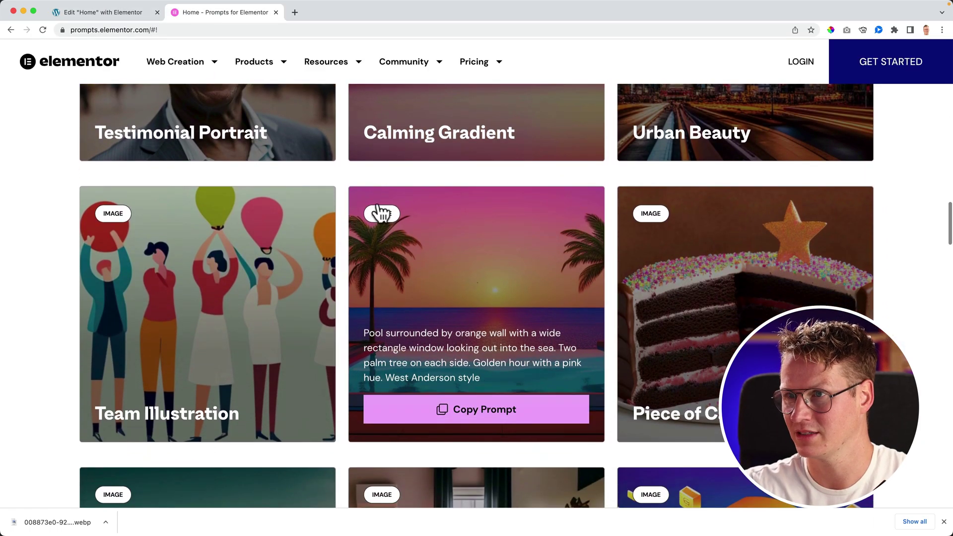
scroll(606, 244, down, 10)
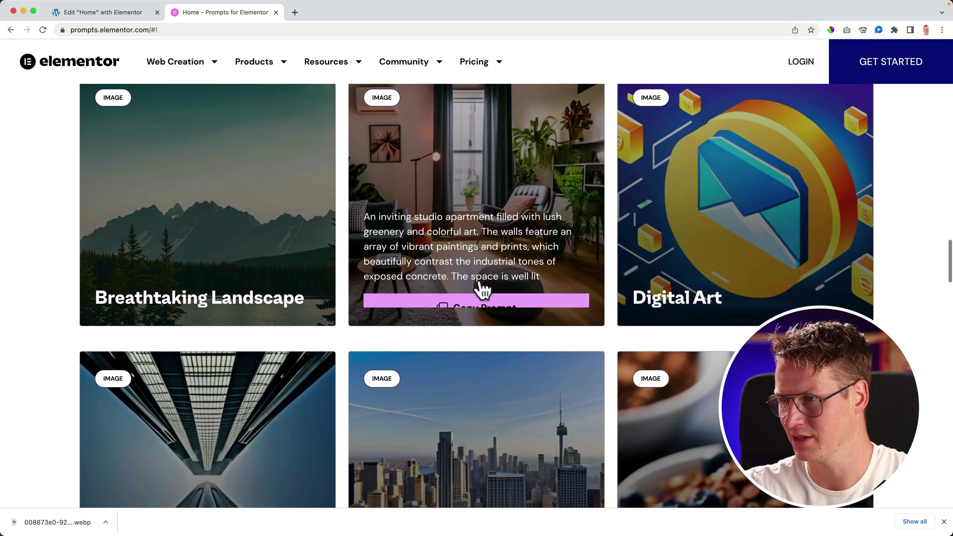
click(482, 291)
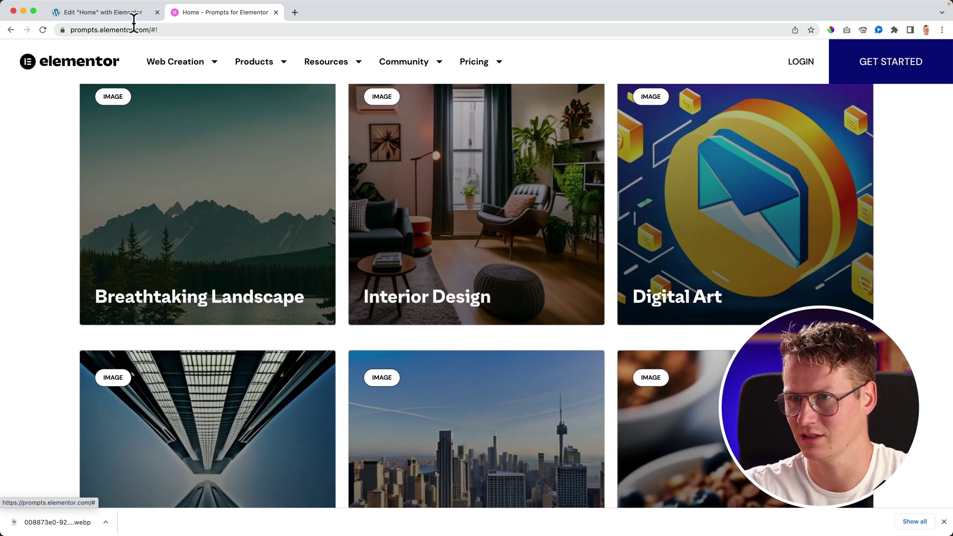
click(104, 12)
click(170, 184)
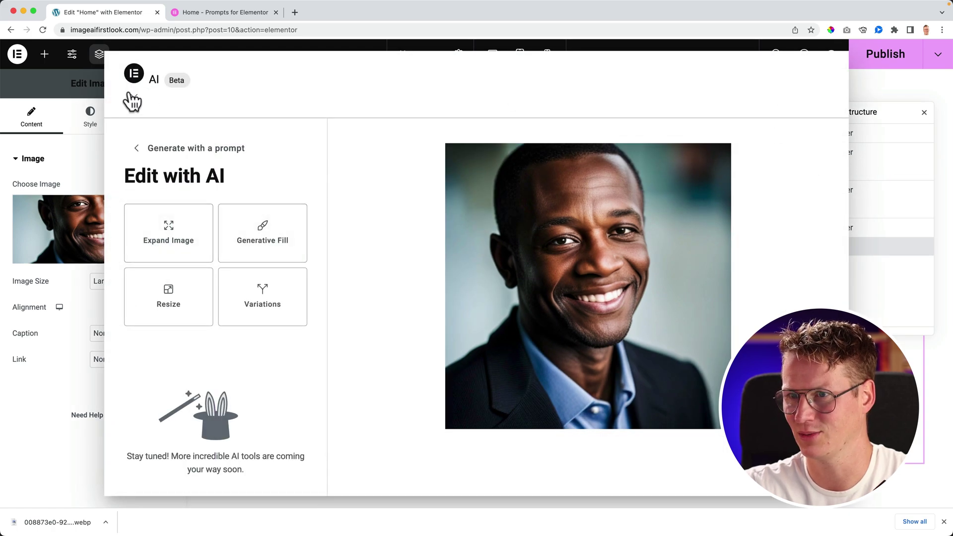
- Clear the portrait and paste the Interior Design prompt into Create with AI
click(133, 98)
click(161, 208)
click(170, 184)
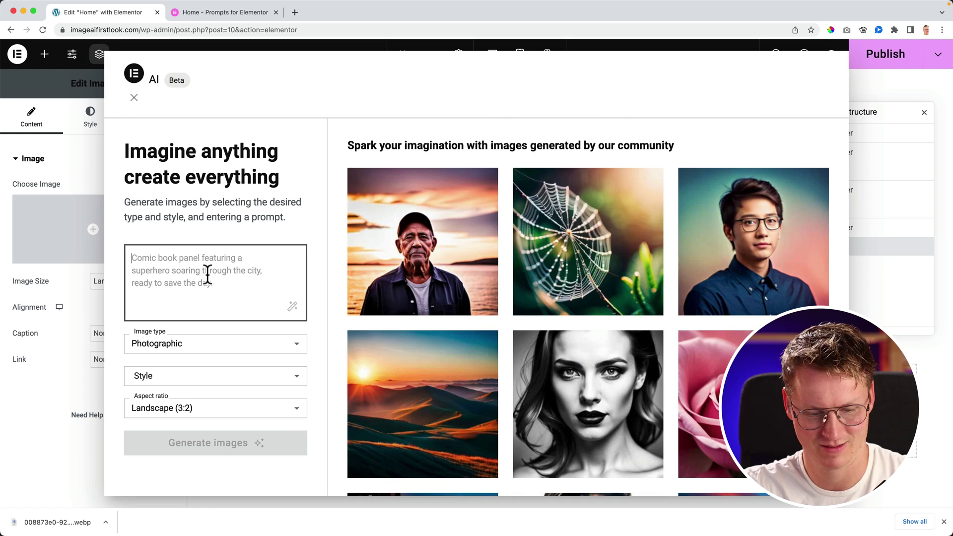
click(207, 272)
key(super+v)
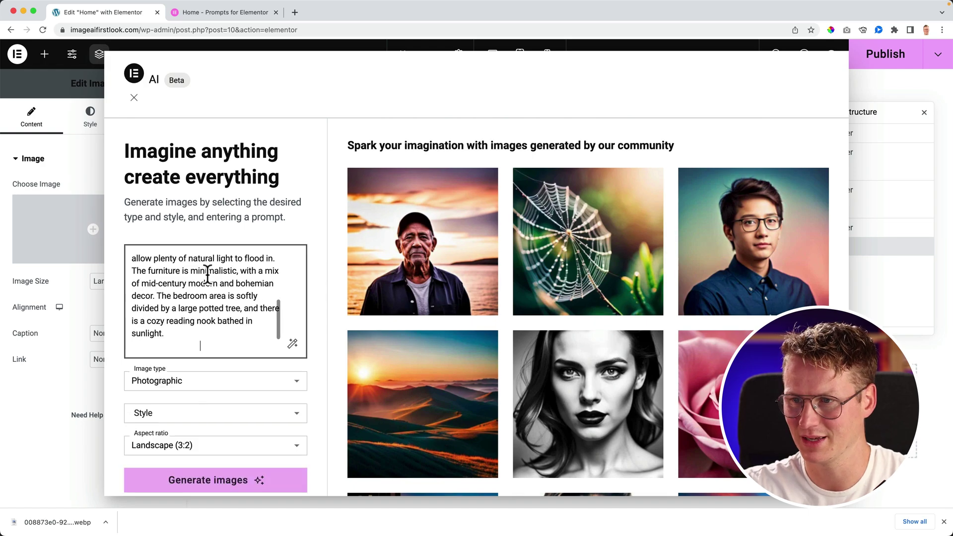
scroll(213, 280, down, 3)
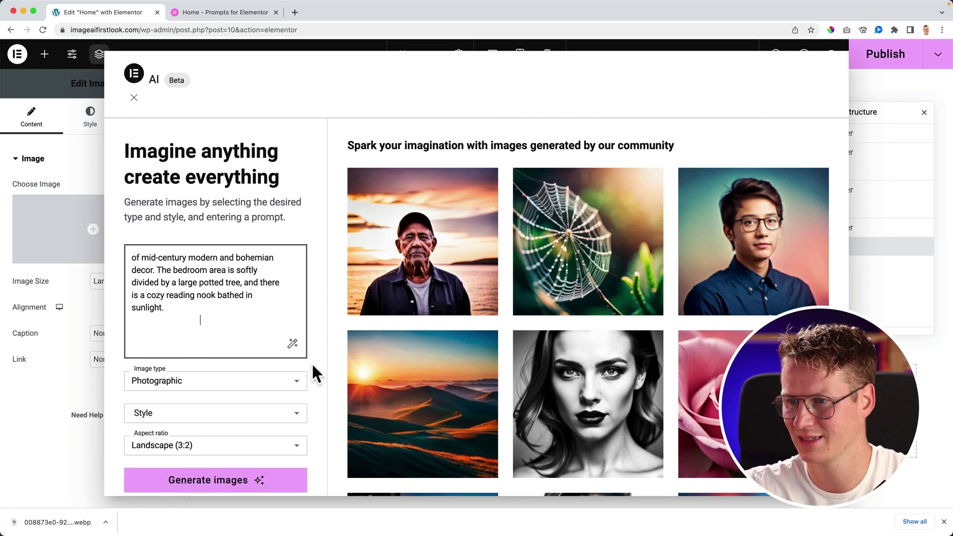
scroll(311, 362, down, 1)
- Generate Photographic-type images from the bedroom prompt
click(246, 375)
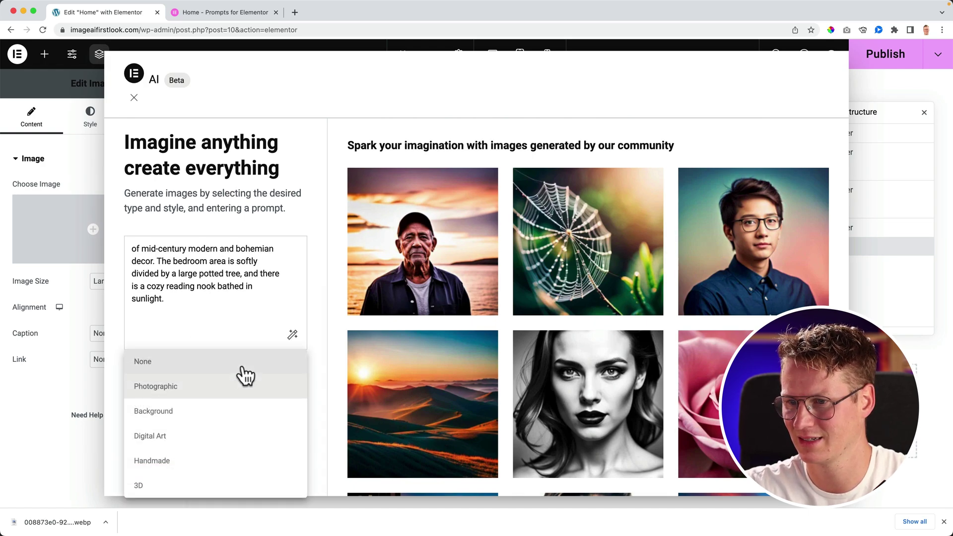
click(186, 387)
click(213, 379)
click(191, 390)
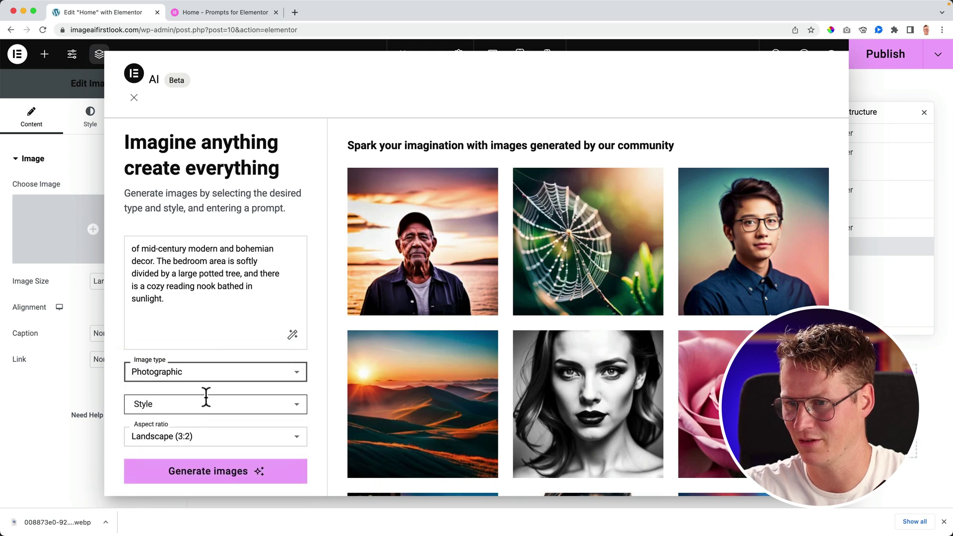
click(218, 472)
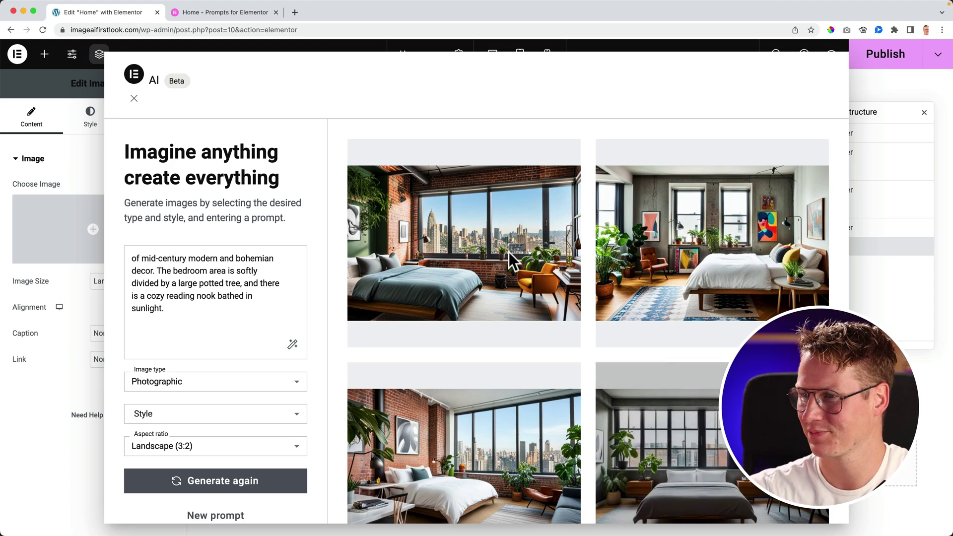
- Use the top-left loft bedroom result in the image widget
click(435, 325)
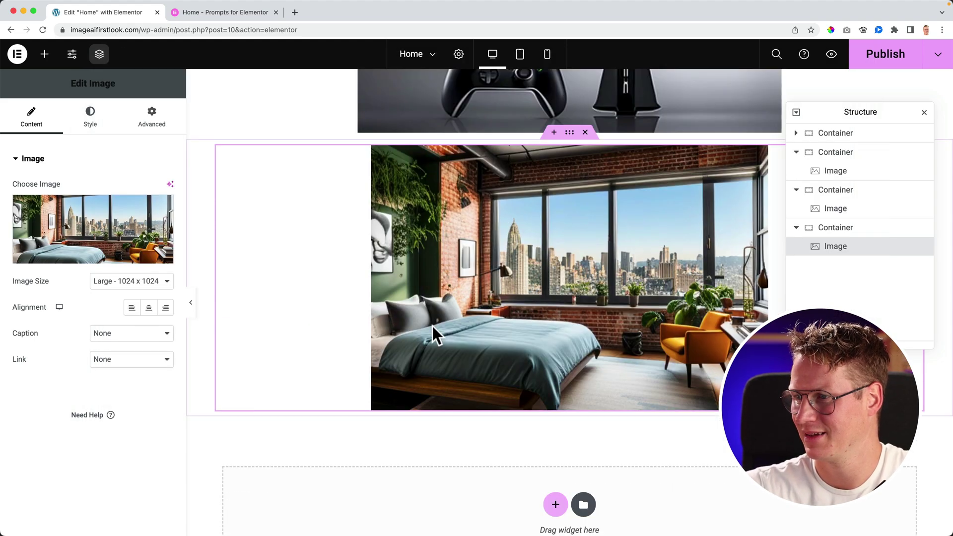
scroll(482, 313, up, 1)
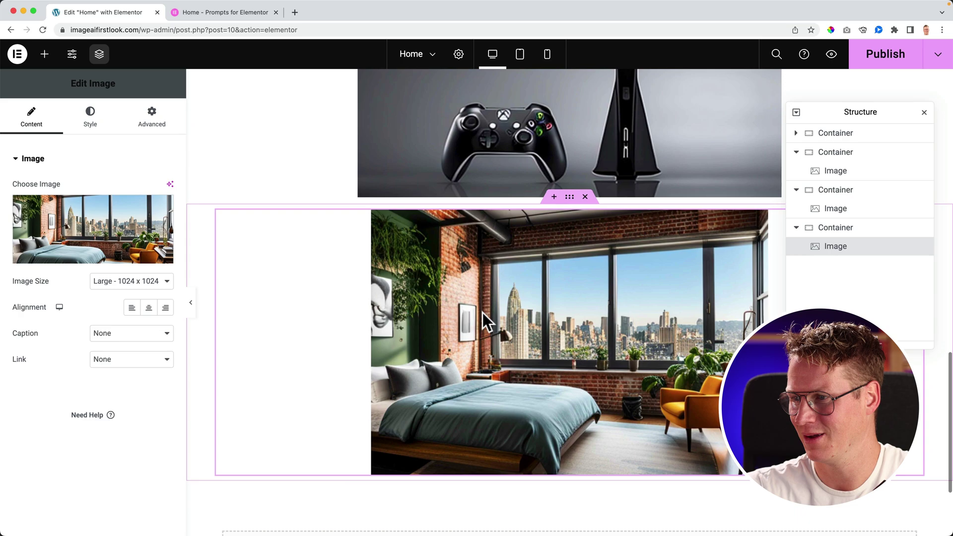
scroll(482, 312, up, 5)
scroll(483, 313, down, 7)
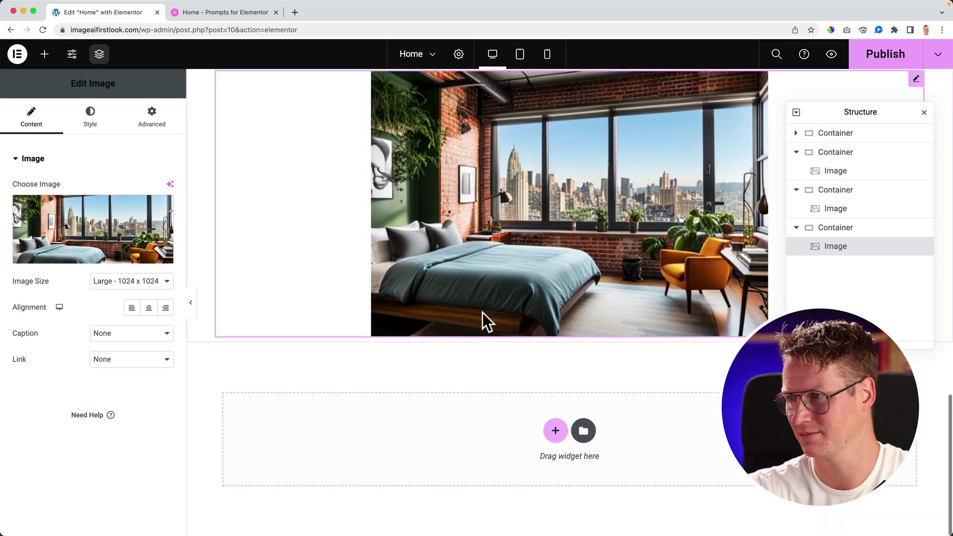
scroll(482, 313, up, 4)
- Drop a new Image widget at the page bottom and use the brunette woman's community portrait
scroll(482, 312, up, 1)
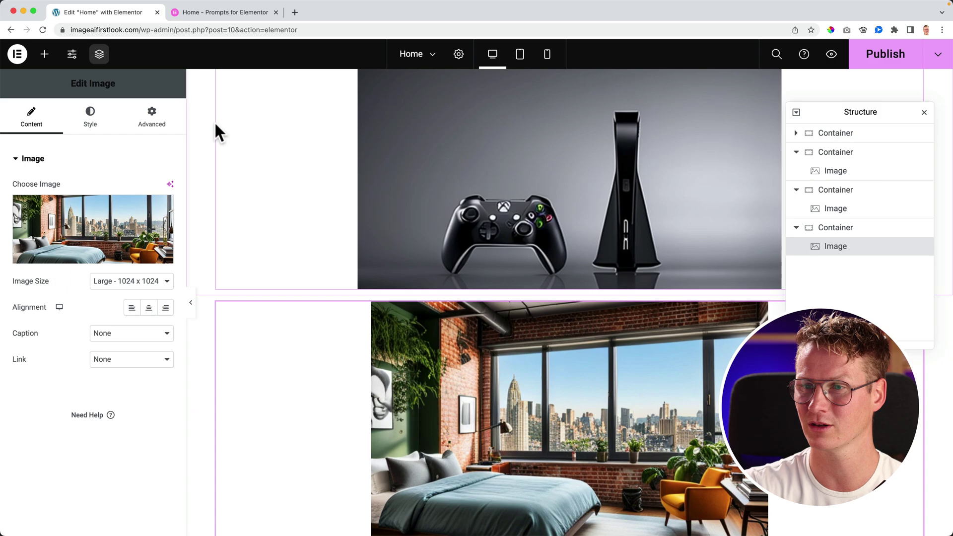
click(37, 54)
scroll(426, 307, down, 5)
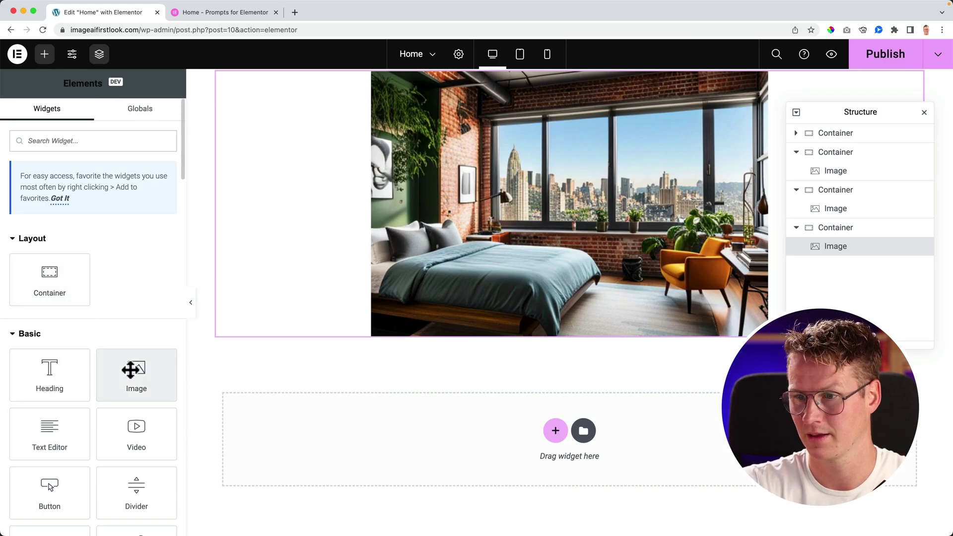
drag(131, 369, 519, 454)
click(169, 184)
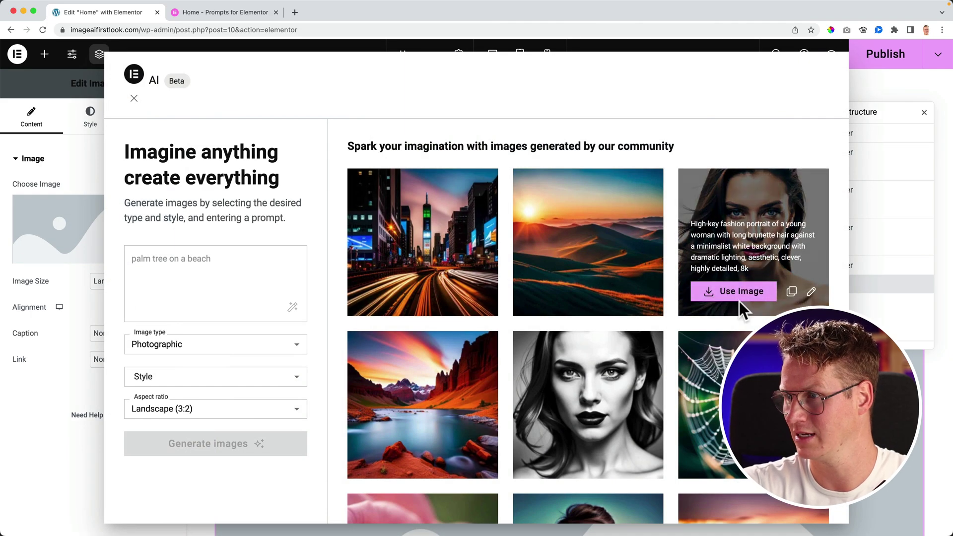
click(740, 299)
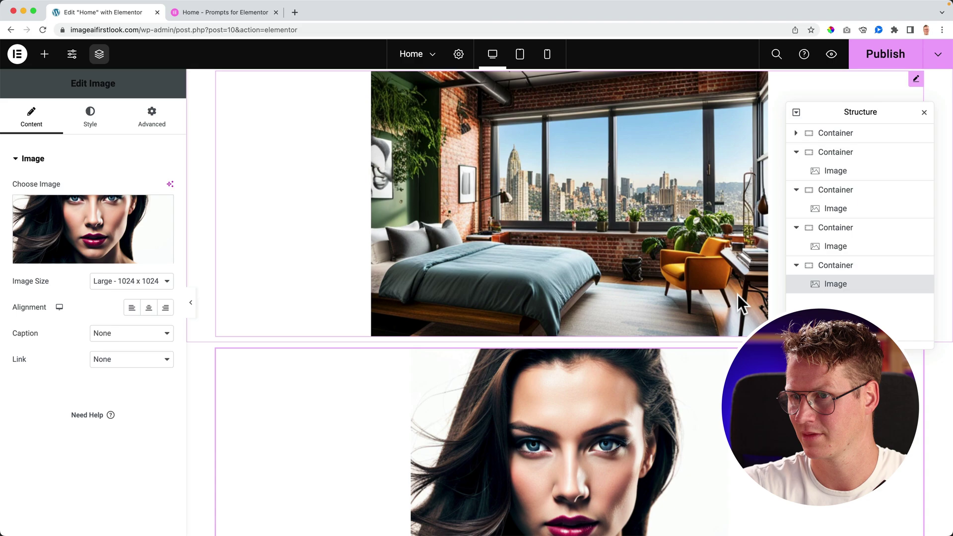
scroll(481, 275, down, 3)
- Start Expand Image on the portrait with a Landscape (16:9) canvas and adjusted image size
click(170, 184)
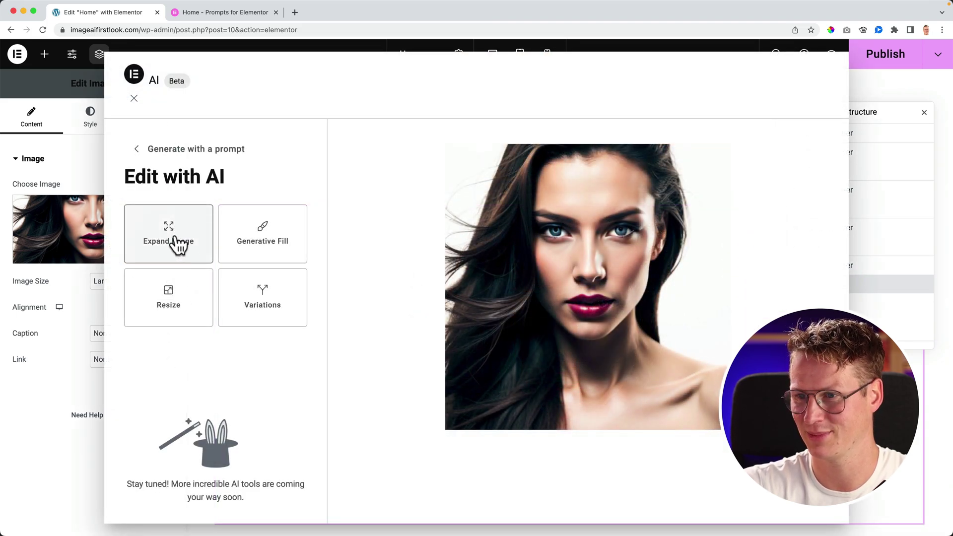
click(179, 243)
drag(209, 286, 172, 294)
click(187, 254)
click(192, 350)
- Generate expansions from an AI-enhanced prompt and use the top-left result
click(208, 367)
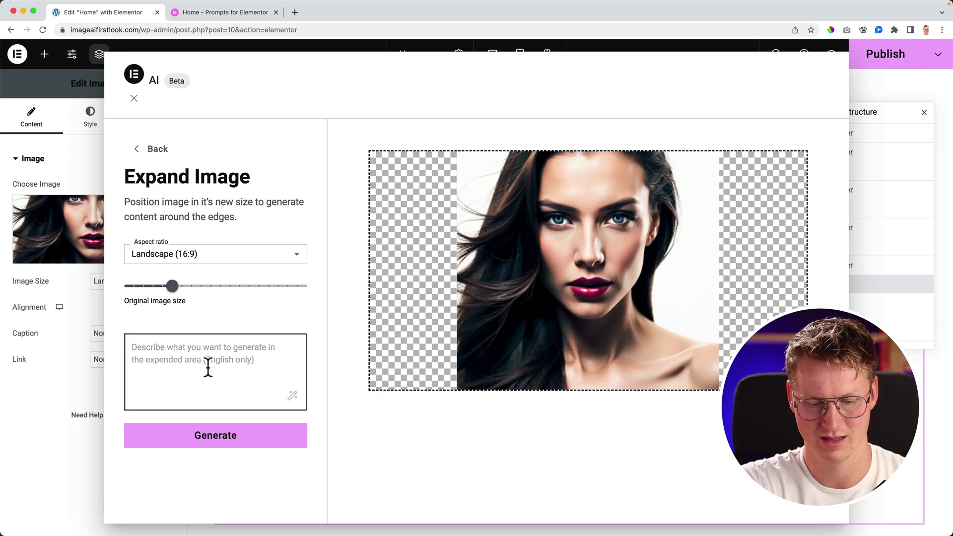
text(add green hair and blue eyes)
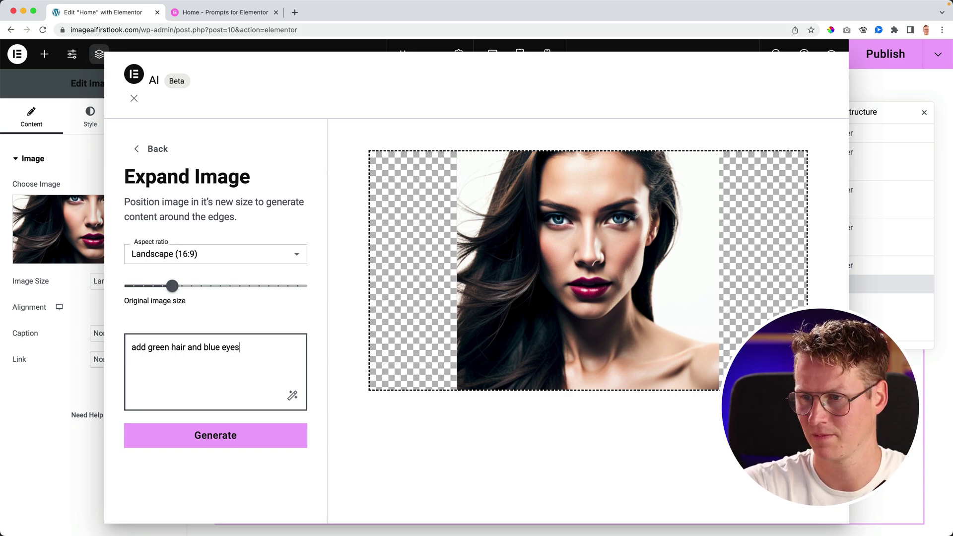
click(292, 396)
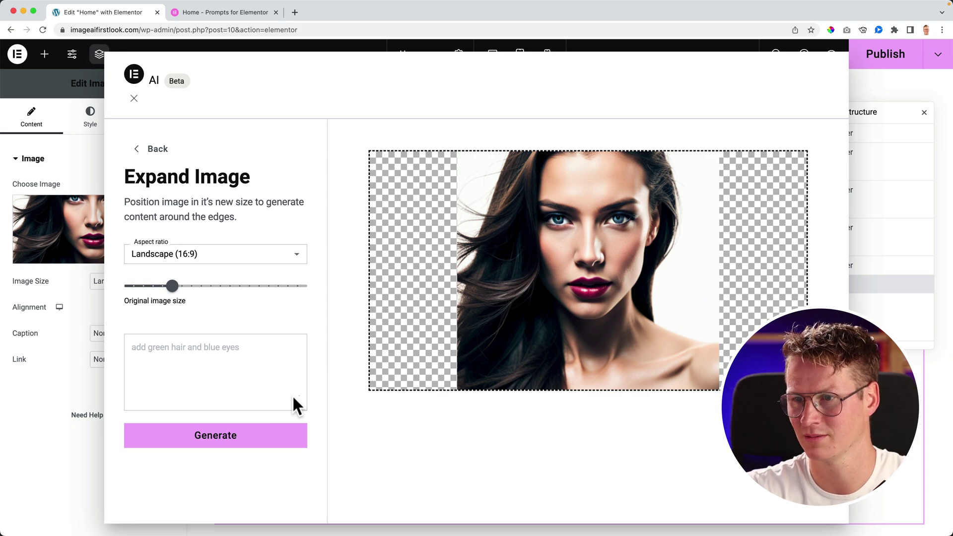
click(220, 474)
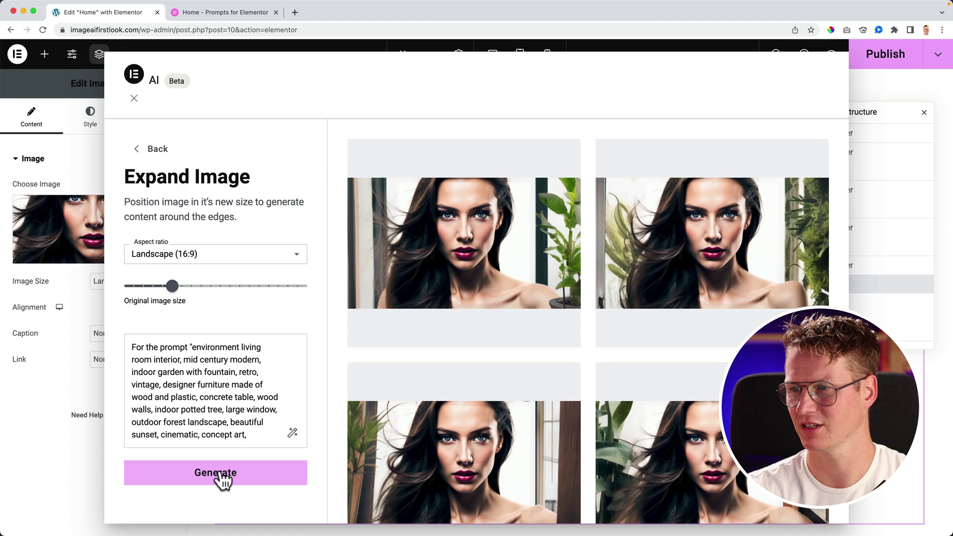
scroll(662, 335, down, 2)
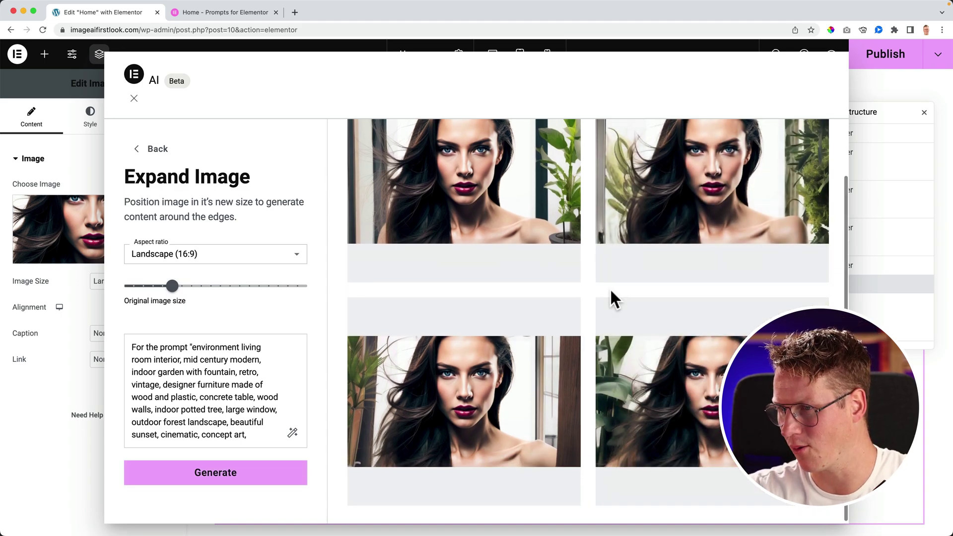
scroll(610, 293, up, 1)
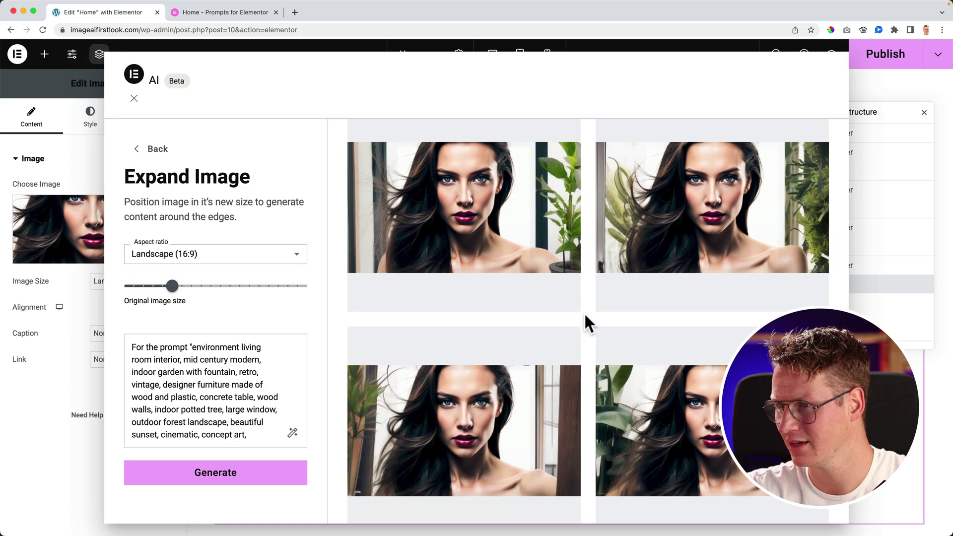
scroll(583, 313, down, 1)
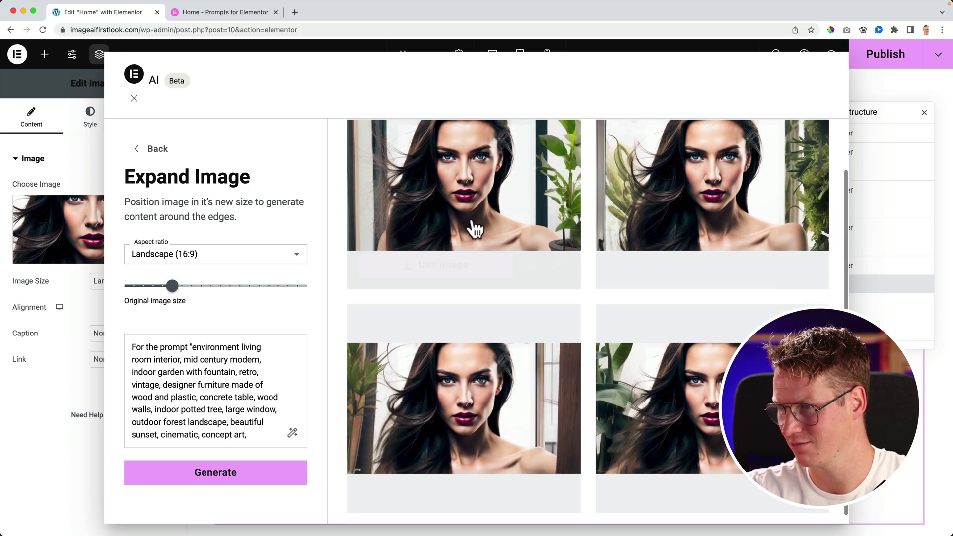
click(433, 272)
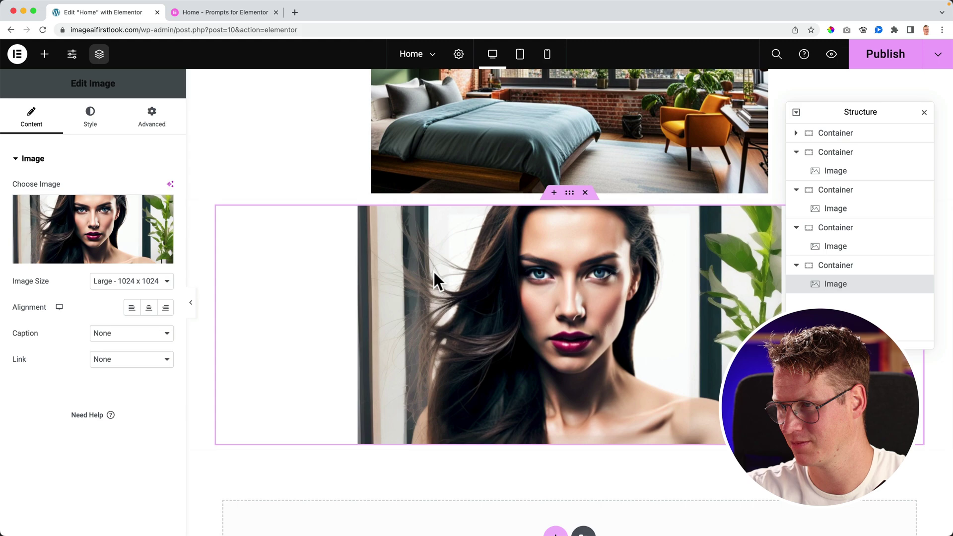
scroll(415, 280, up, 2)
scroll(416, 280, down, 3)
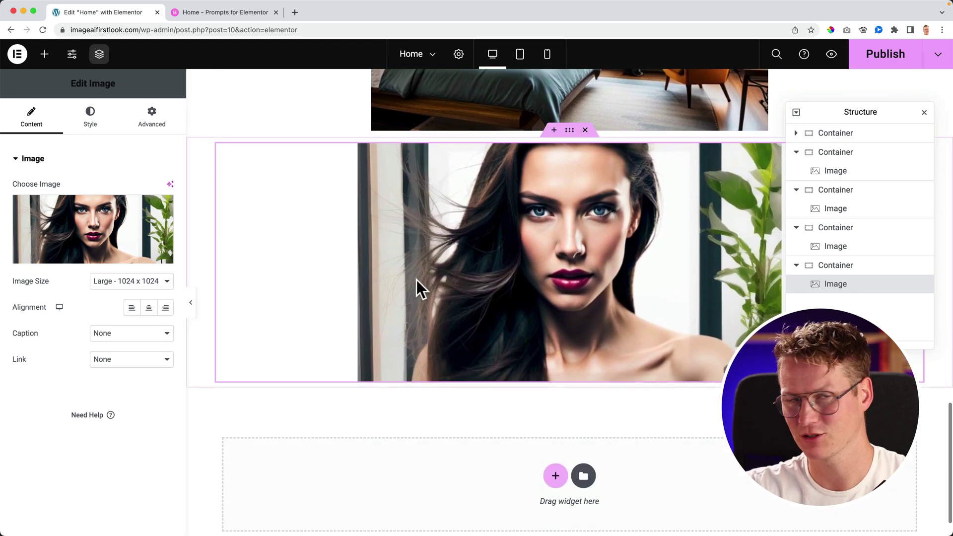
- Start Variations on the expanded portrait with the AI-enhanced prompt 'green hair blue eyes'
click(171, 185)
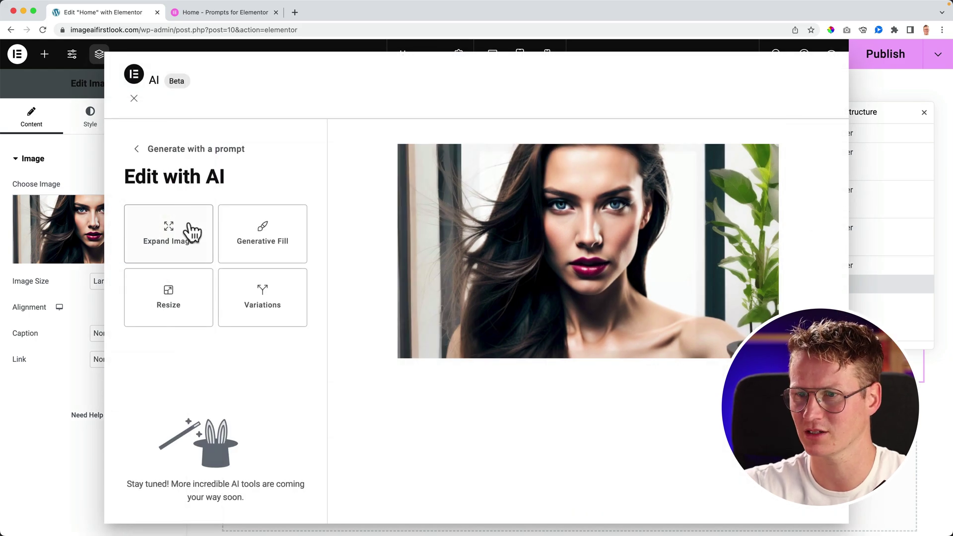
click(265, 293)
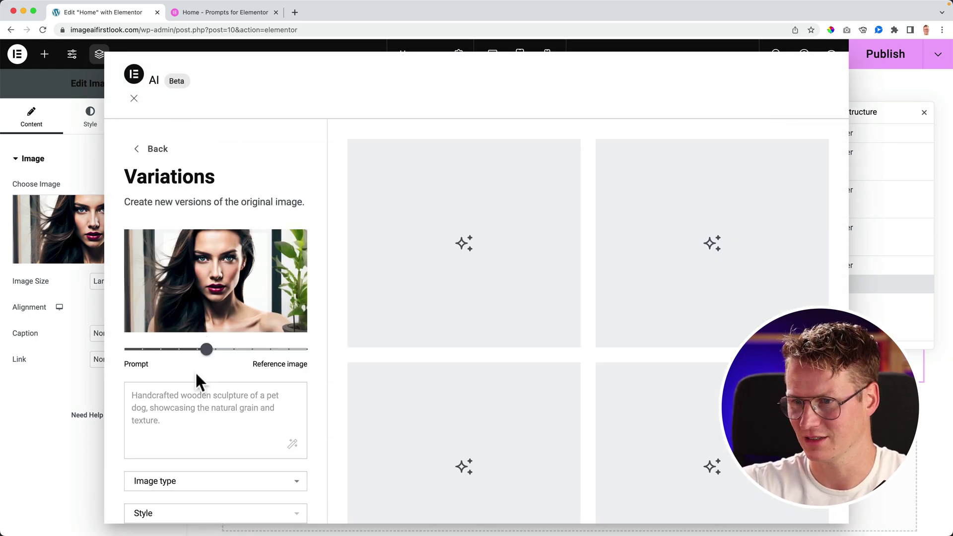
click(217, 408)
text(green hair blue e)
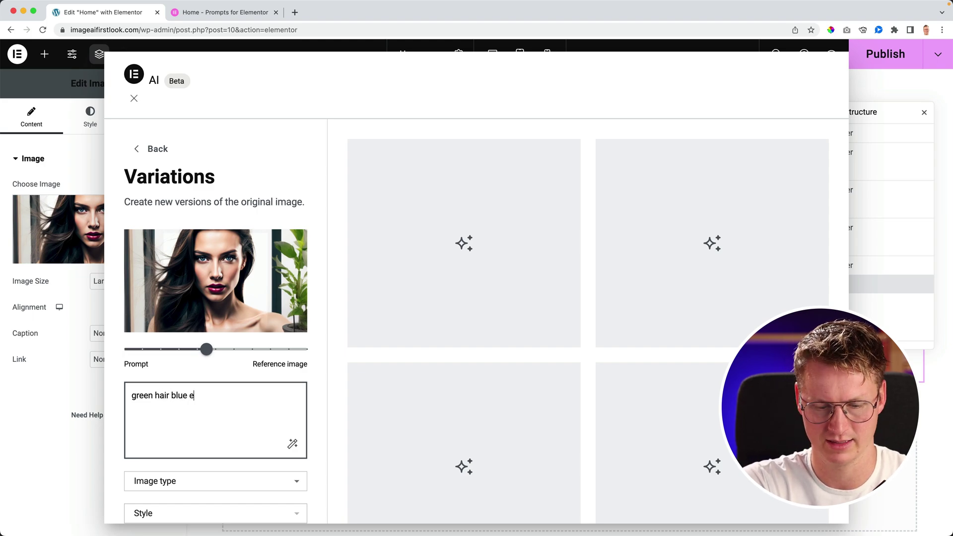
text(yes)
scroll(206, 397, down, 3)
click(292, 397)
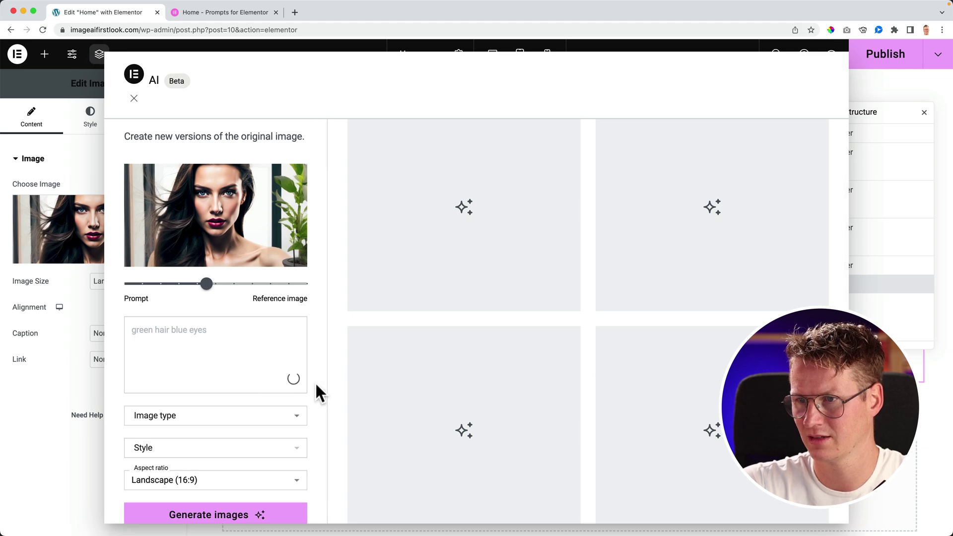
scroll(249, 405, down, 2)
- Generate 3D Clay-style variations and place the chosen green-haired one on the page
click(249, 403)
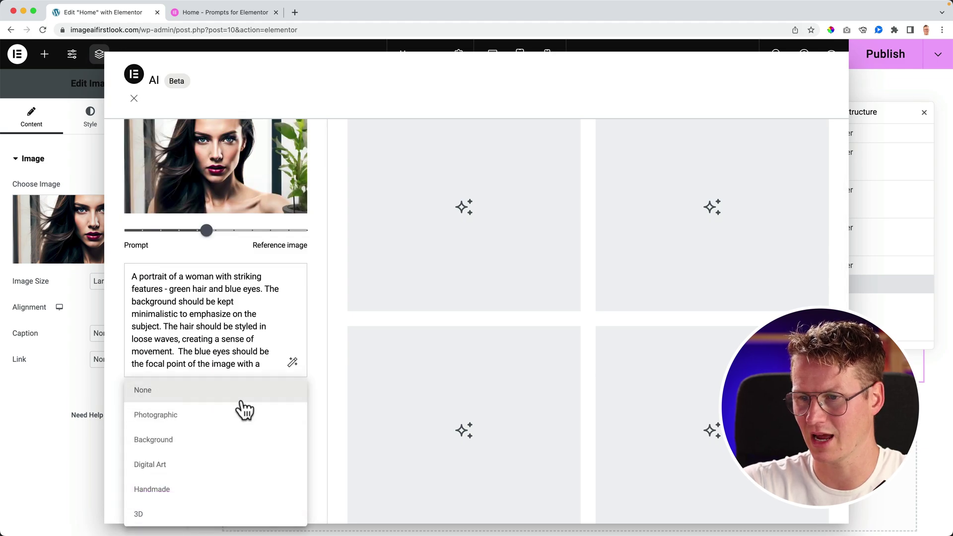
click(171, 464)
click(210, 400)
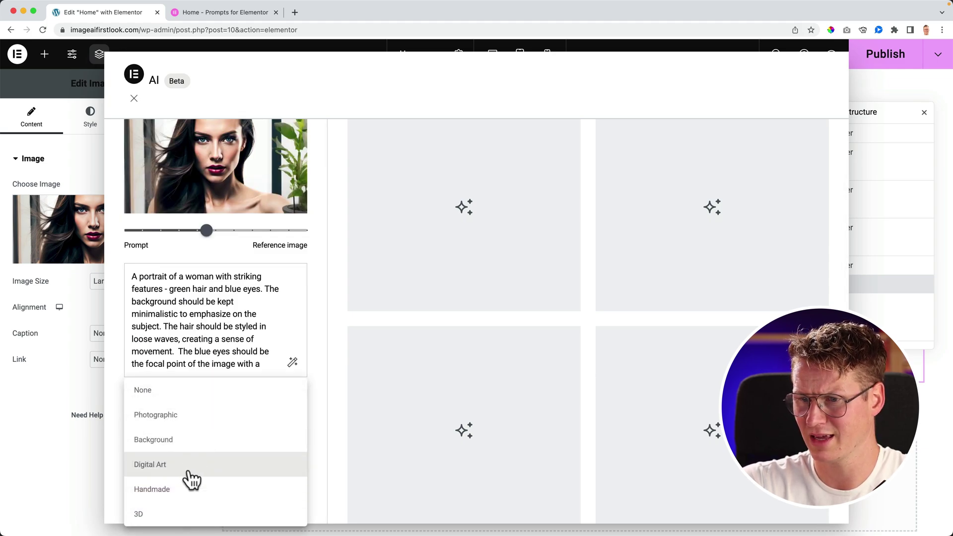
click(168, 514)
click(255, 433)
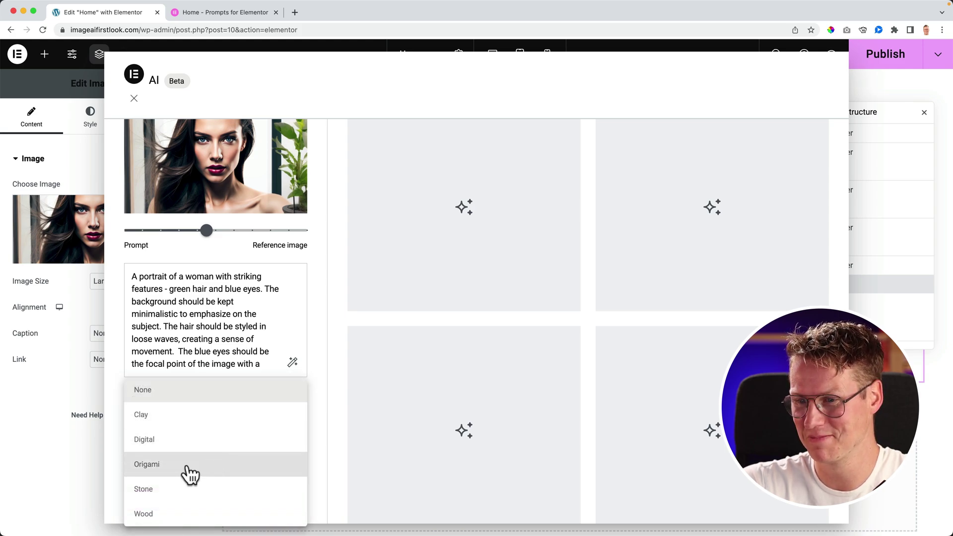
click(170, 420)
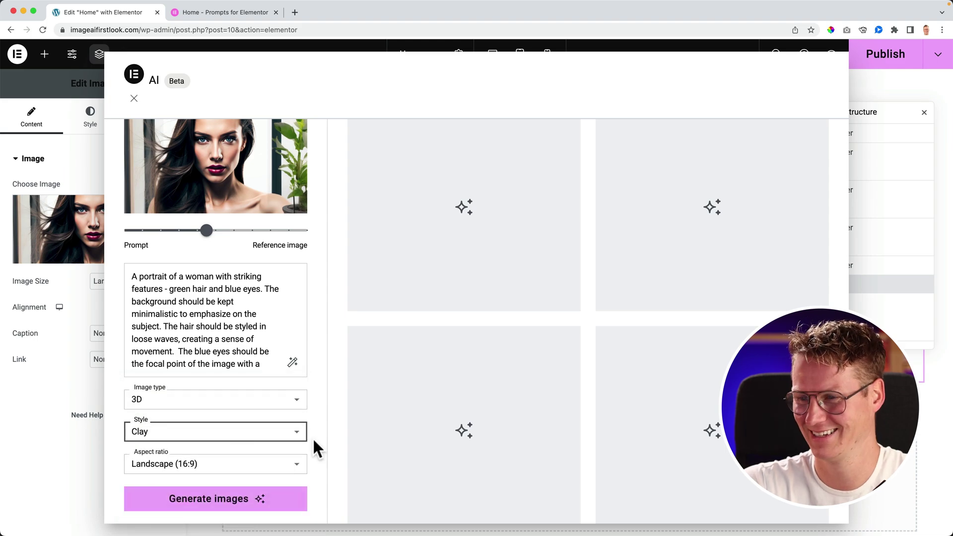
click(244, 501)
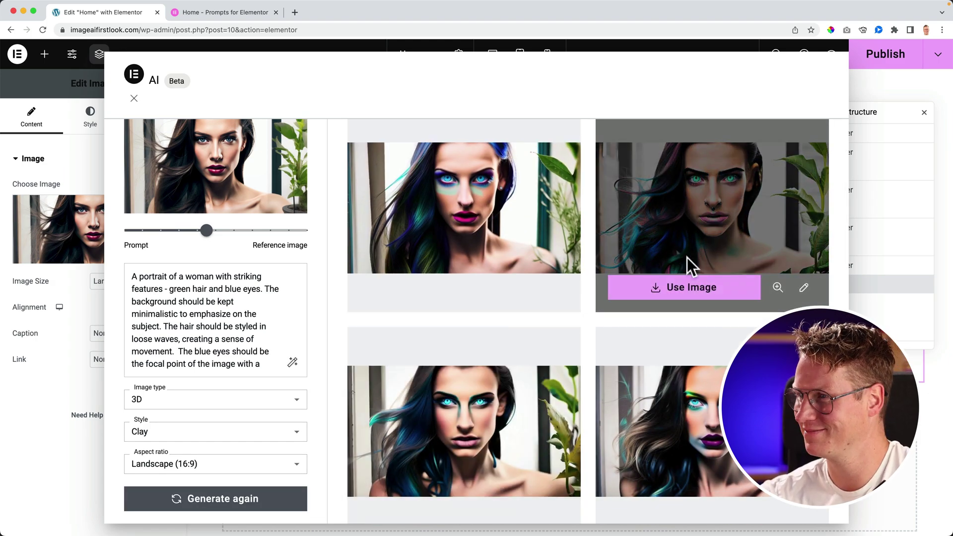
click(686, 285)
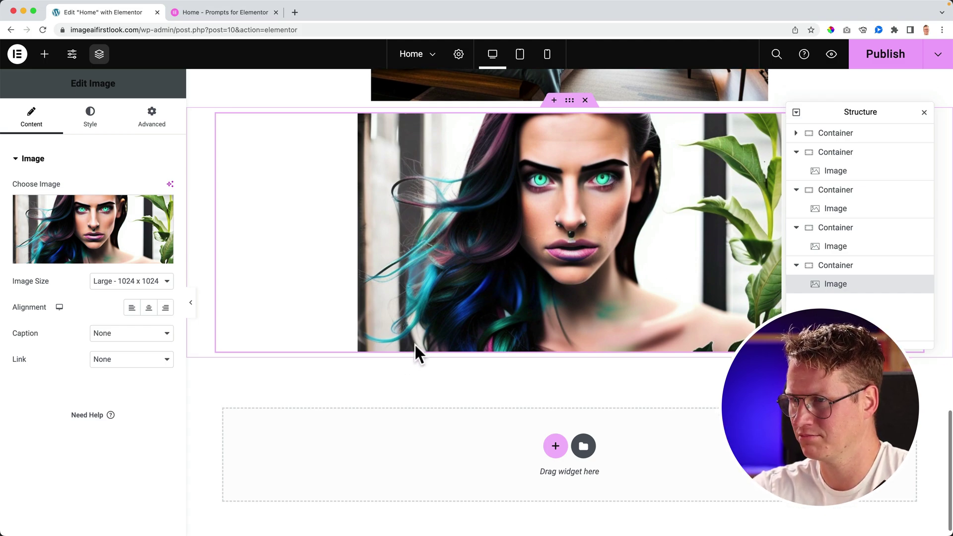
scroll(415, 344, up, 4)
scroll(416, 344, up, 15)
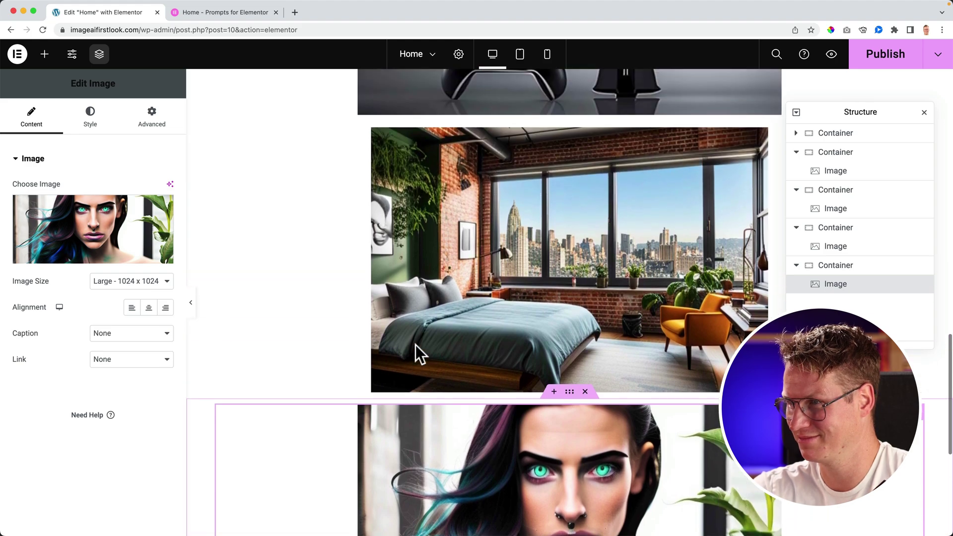
scroll(415, 345, down, 5)
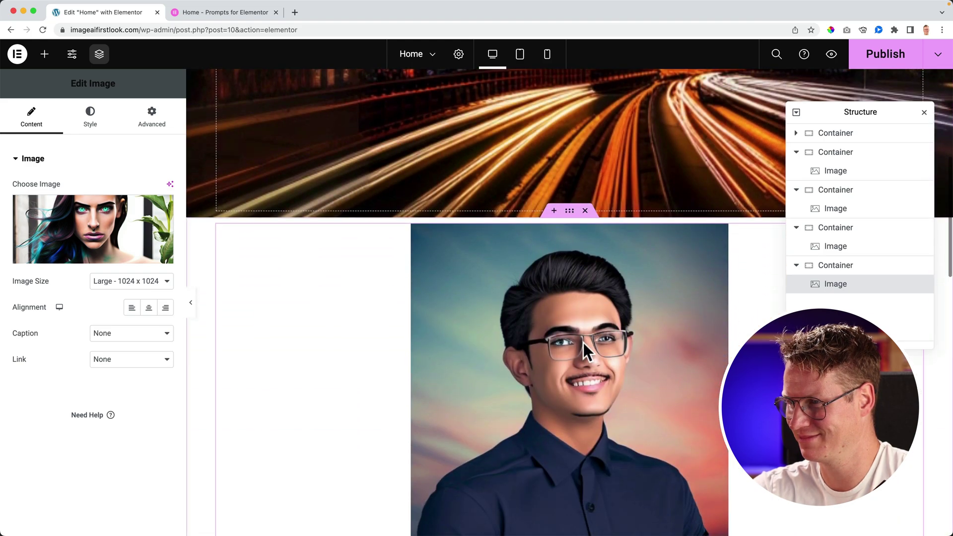
scroll(580, 324, up, 7)
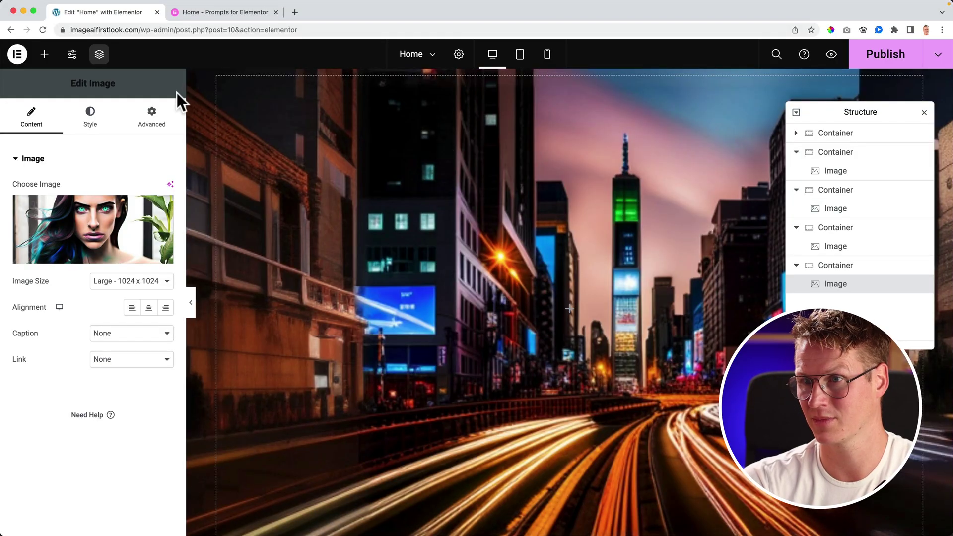
- Add a Heading to the city hero filled with the AI slogan 'Experience The Big Apple: Where Dreams Come To Life!'
click(44, 54)
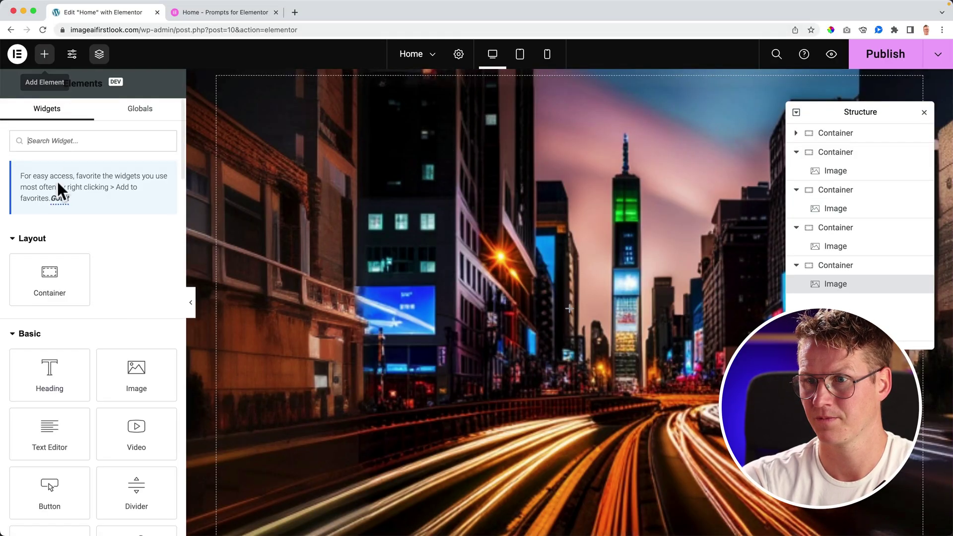
drag(53, 366, 489, 268)
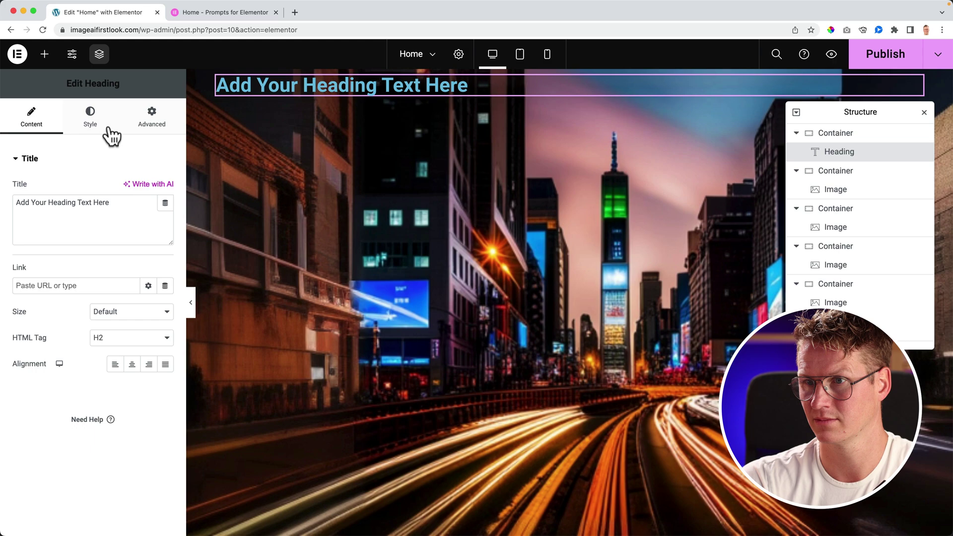
click(149, 184)
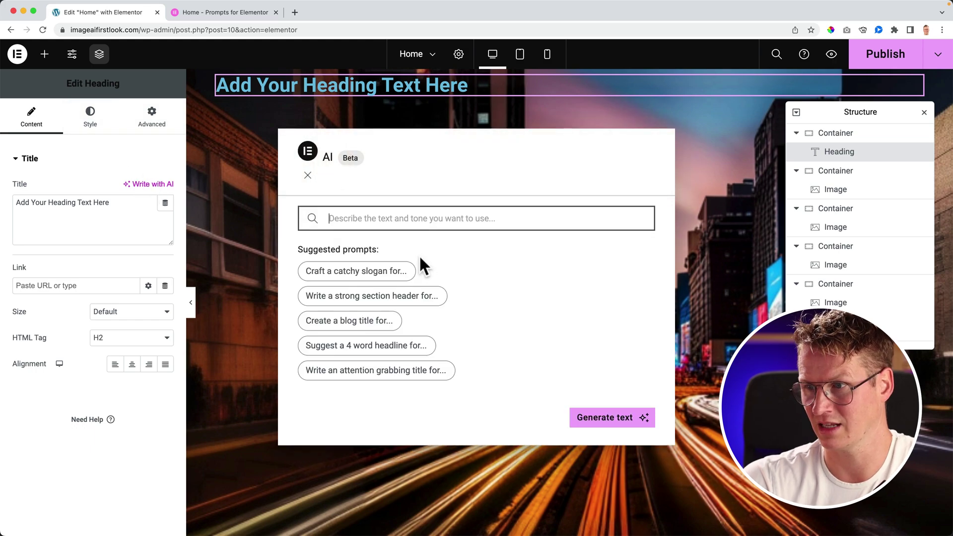
click(356, 272)
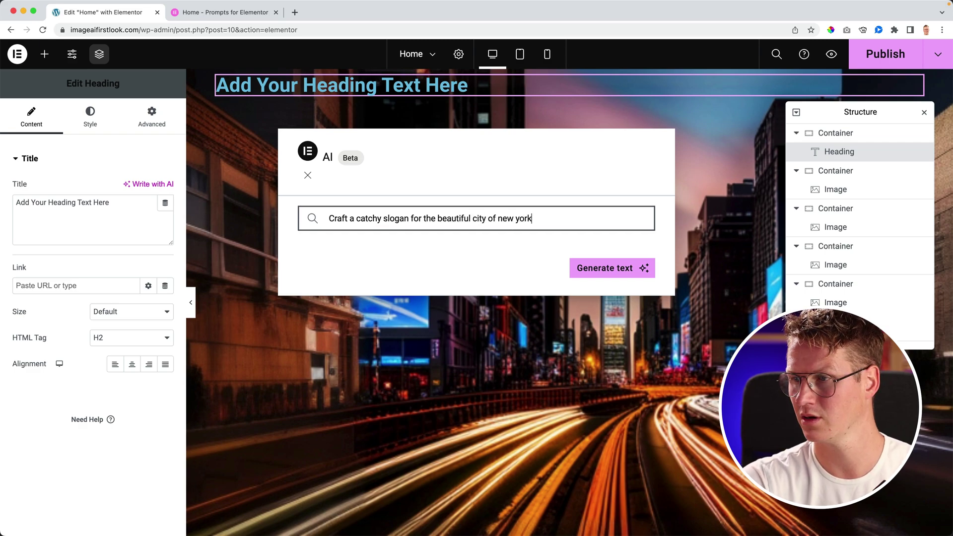
click(600, 269)
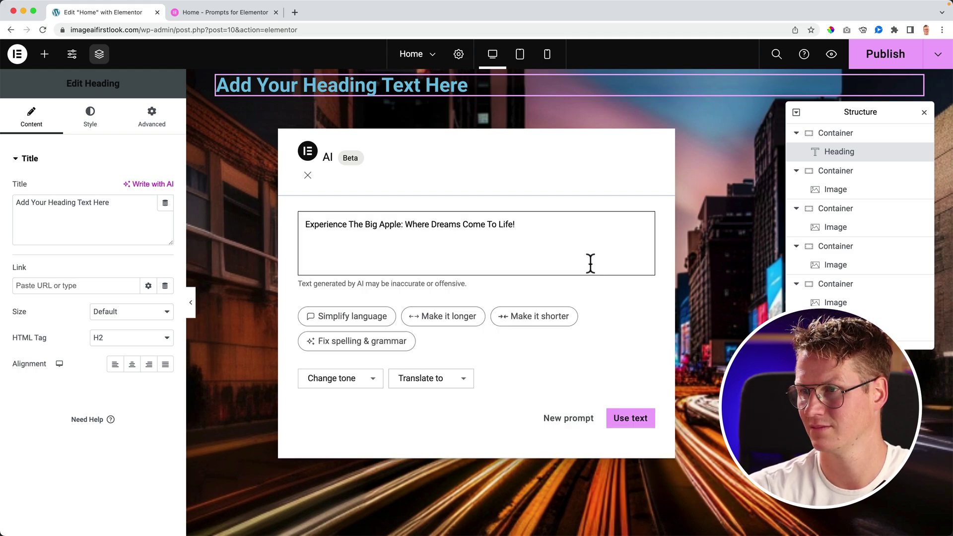
click(621, 418)
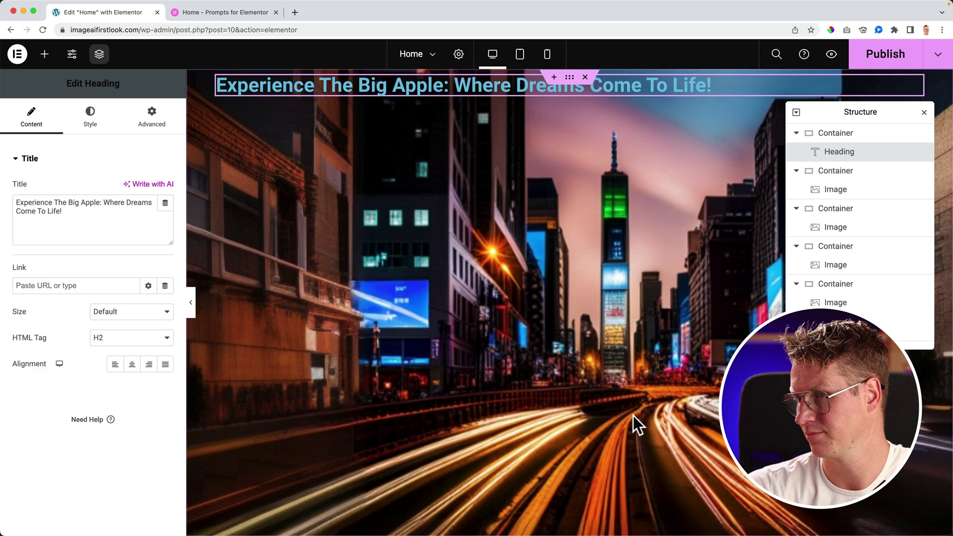
- Set the hero container's Justify Content and Align Items to center
click(90, 124)
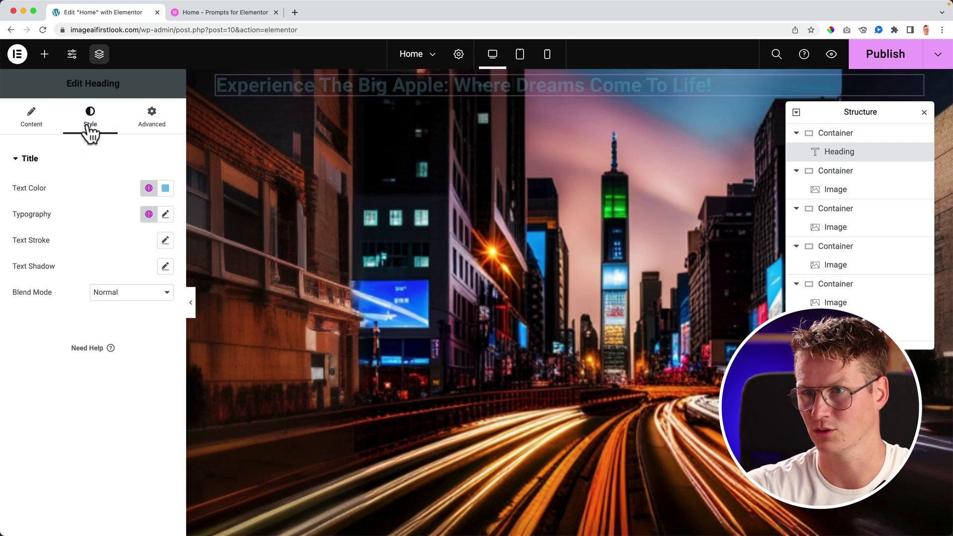
click(853, 132)
click(30, 121)
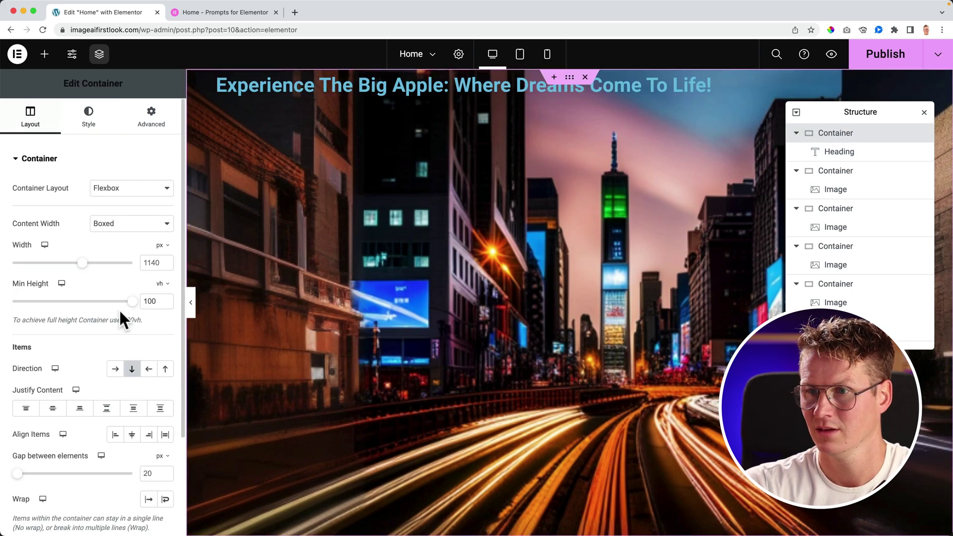
click(52, 408)
click(132, 435)
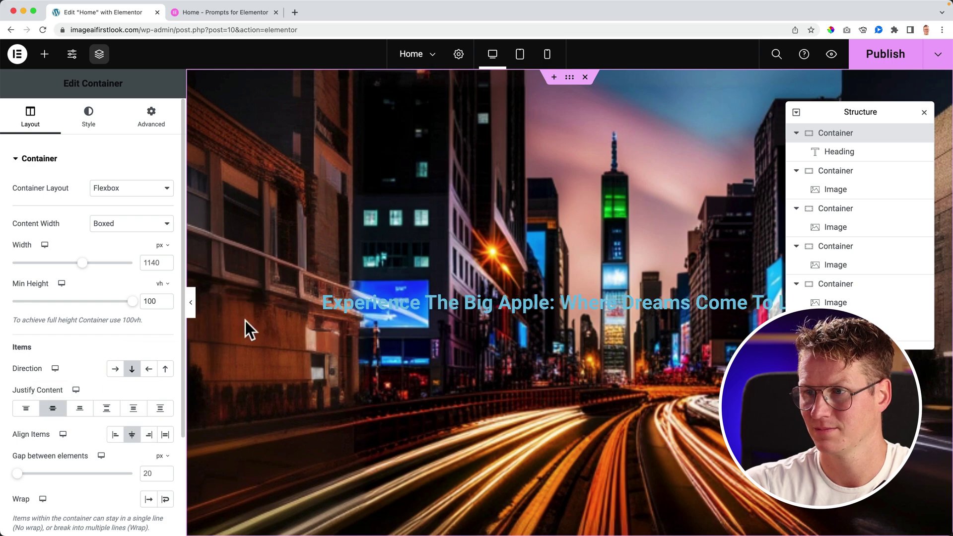
click(88, 118)
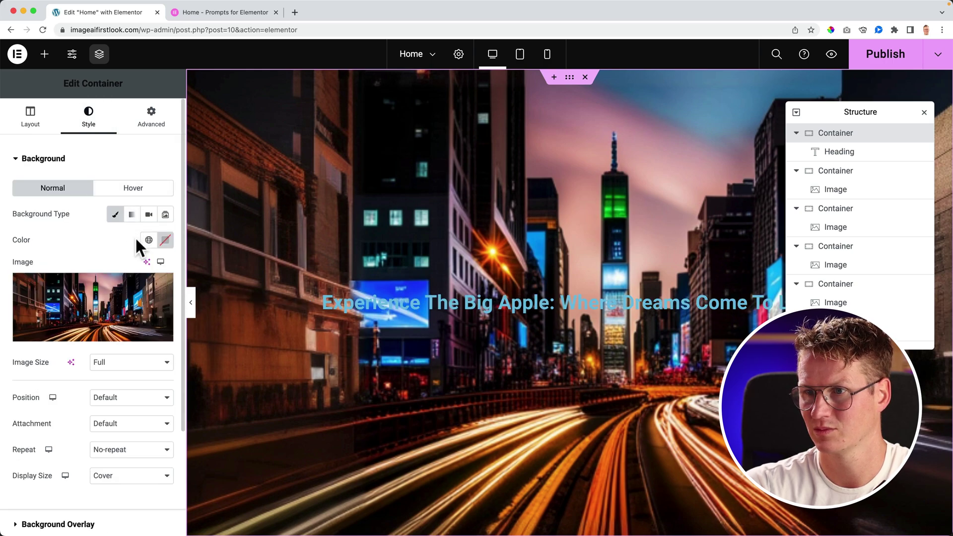
click(166, 240)
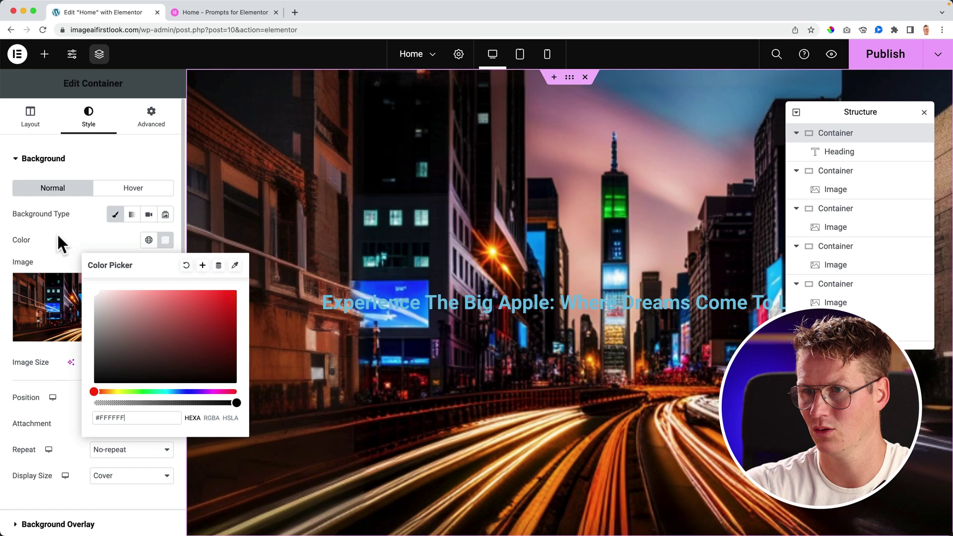
click(150, 121)
click(45, 163)
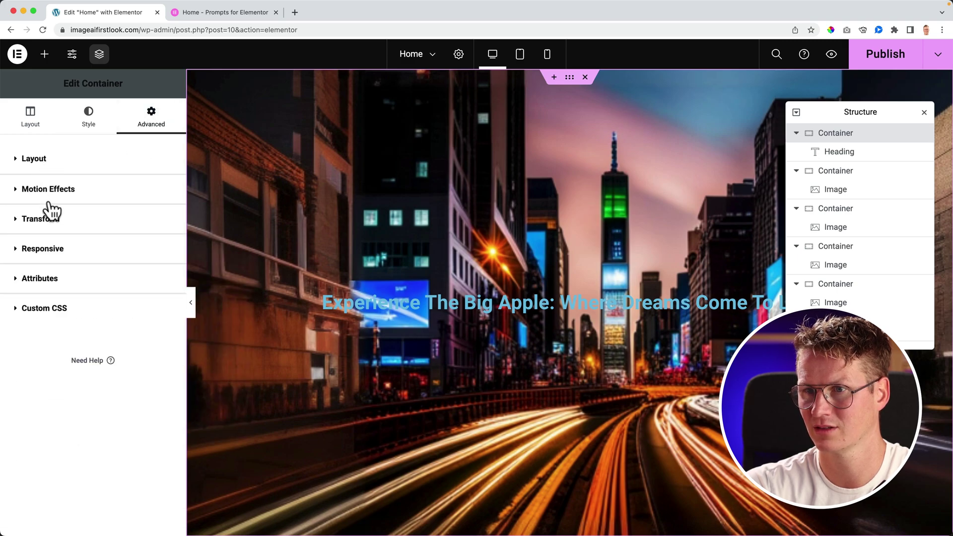
- Set the slogan heading's text colour to white
click(838, 152)
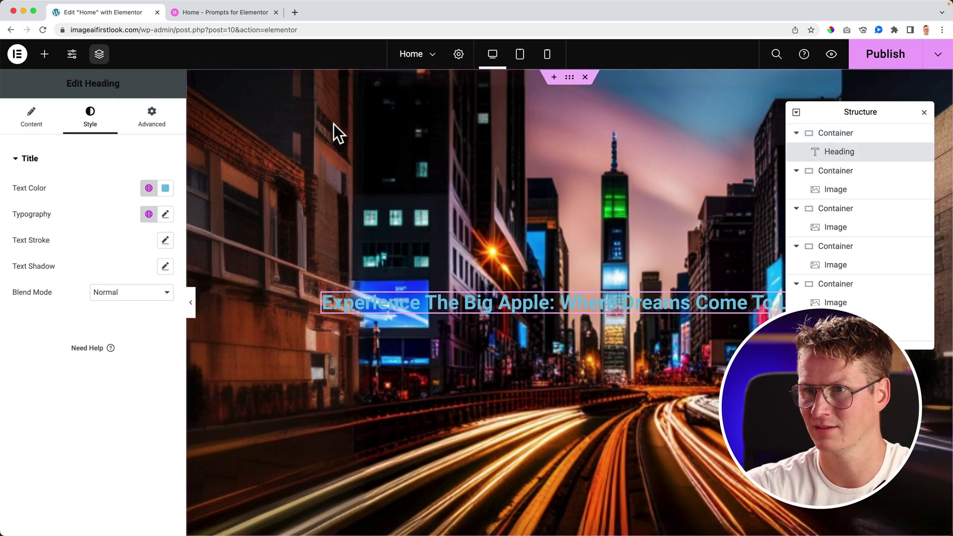
click(152, 122)
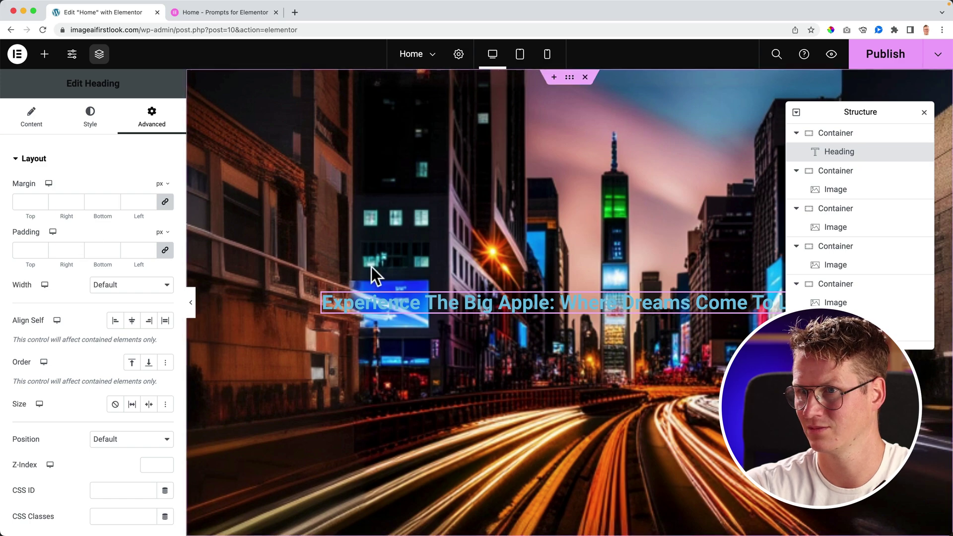
click(94, 122)
click(165, 188)
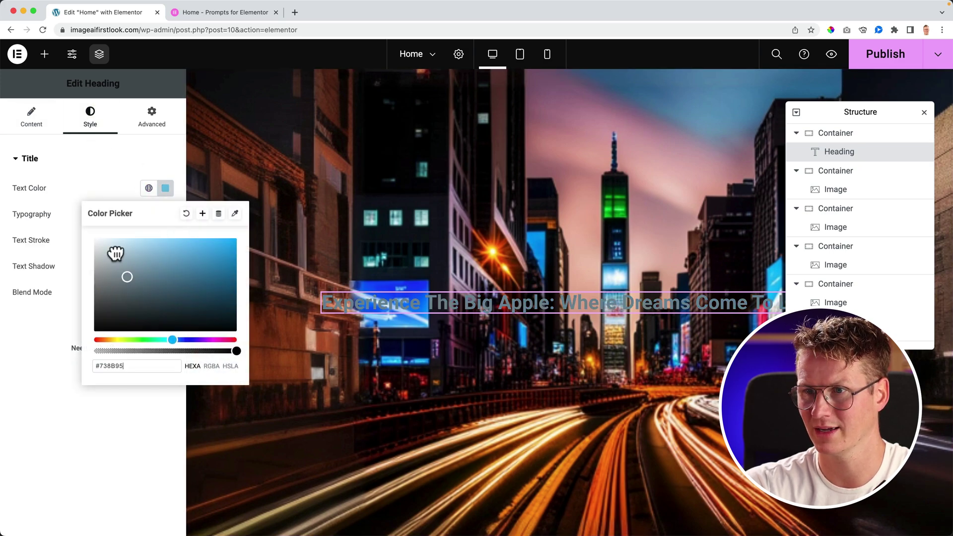
click(234, 212)
- Give the heading a Classic semi-transparent black background
click(121, 130)
scroll(66, 334, down, 5)
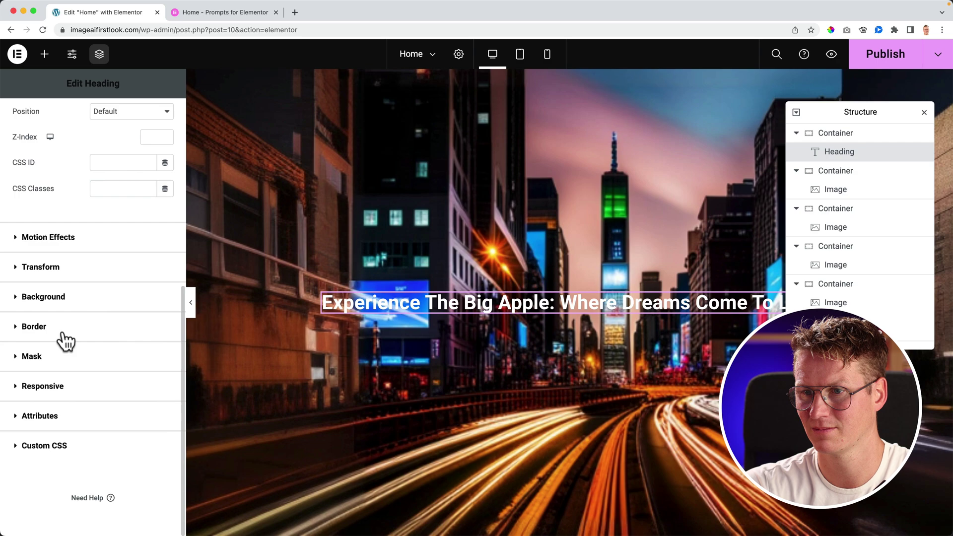
click(70, 297)
click(148, 303)
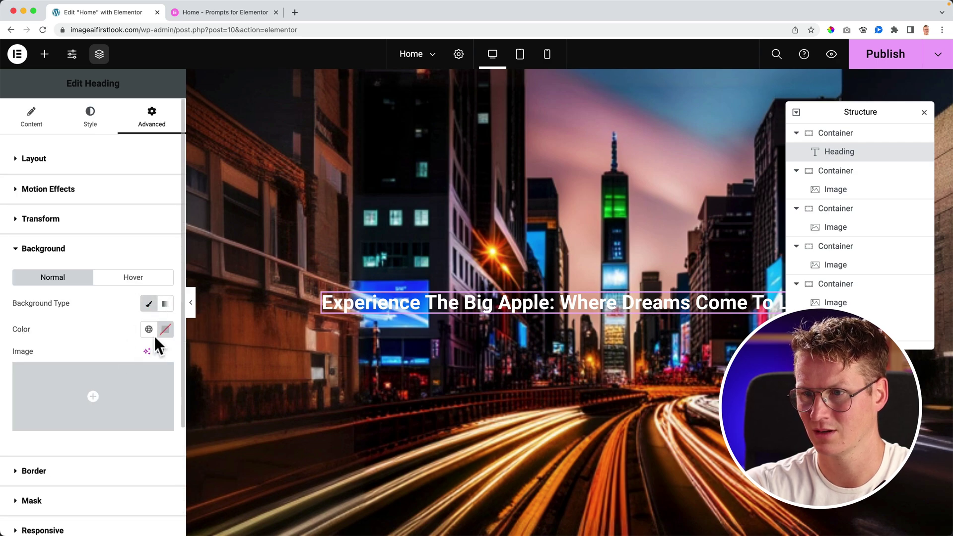
click(166, 329)
click(152, 398)
drag(118, 439, 90, 485)
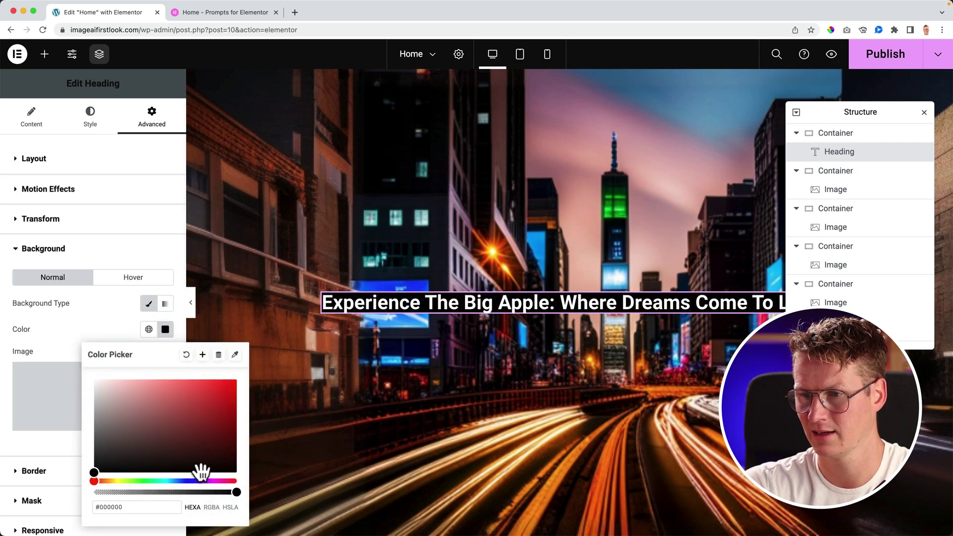
drag(224, 491, 163, 492)
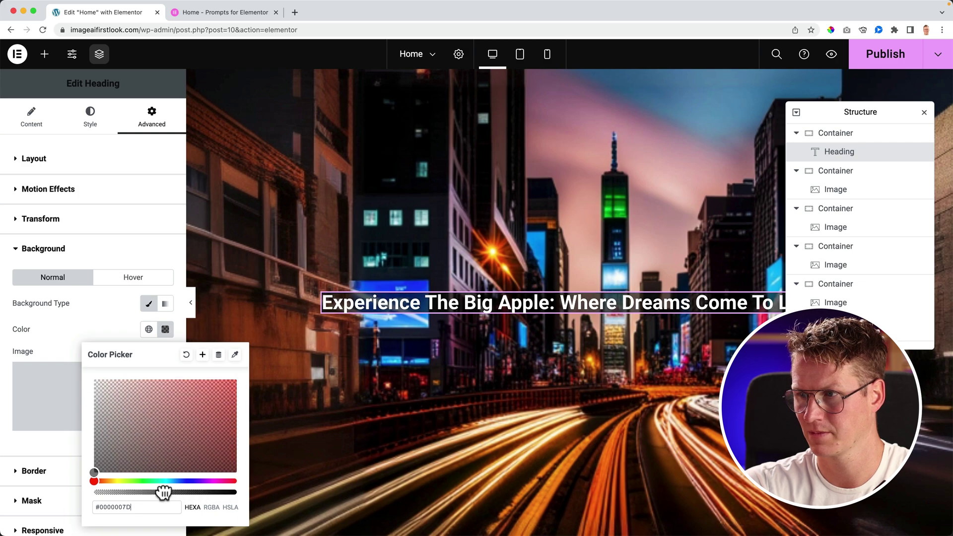
- Clear the heading's margin and set its padding to 20 on every side
click(81, 159)
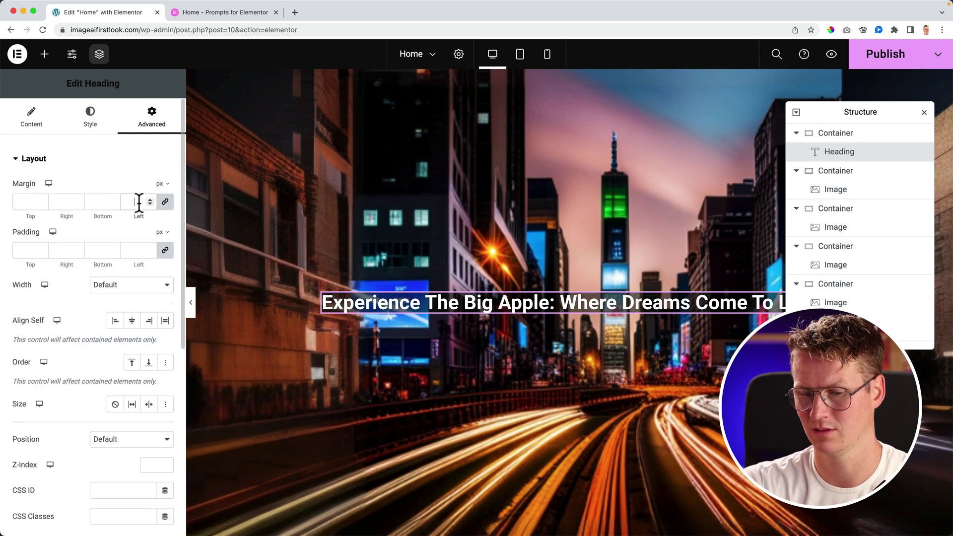
text(8)
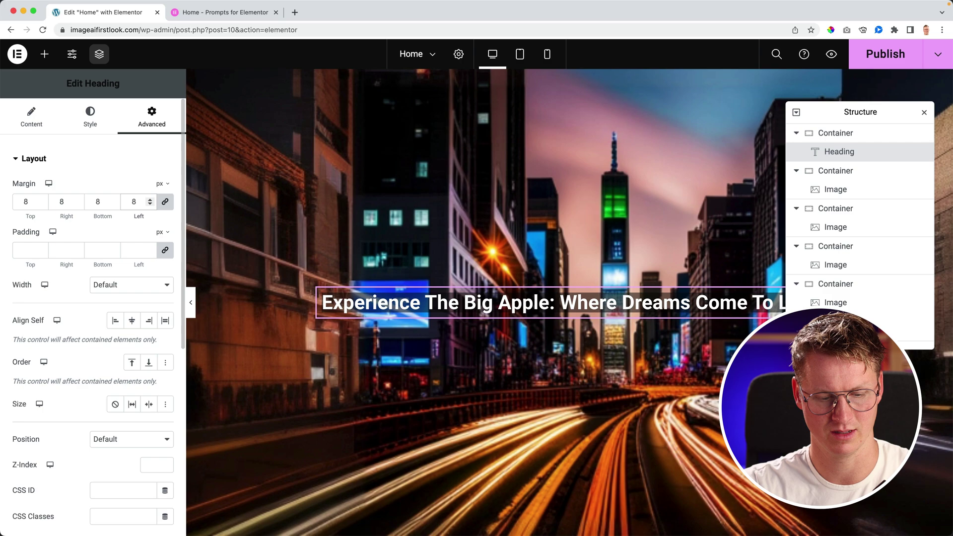
key(BackSpace)
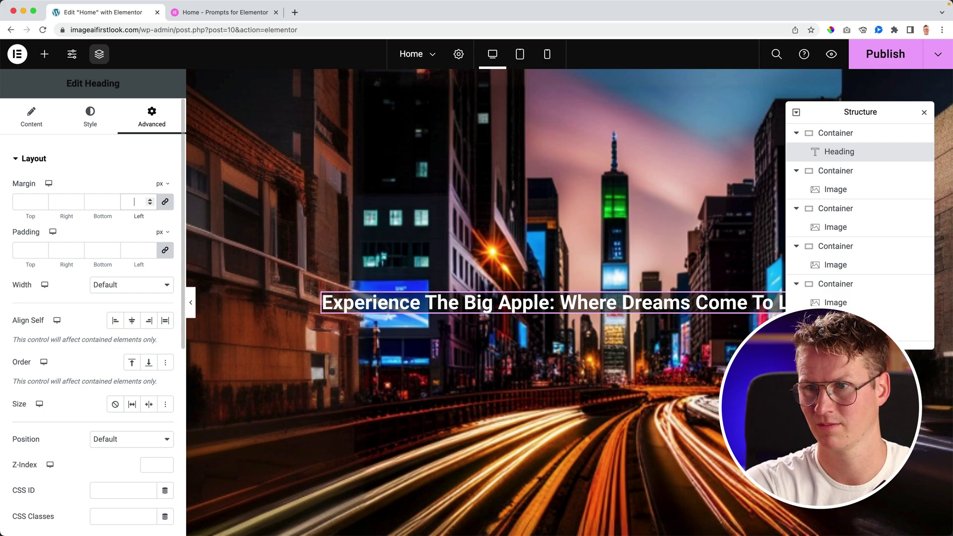
click(27, 251)
text(15)
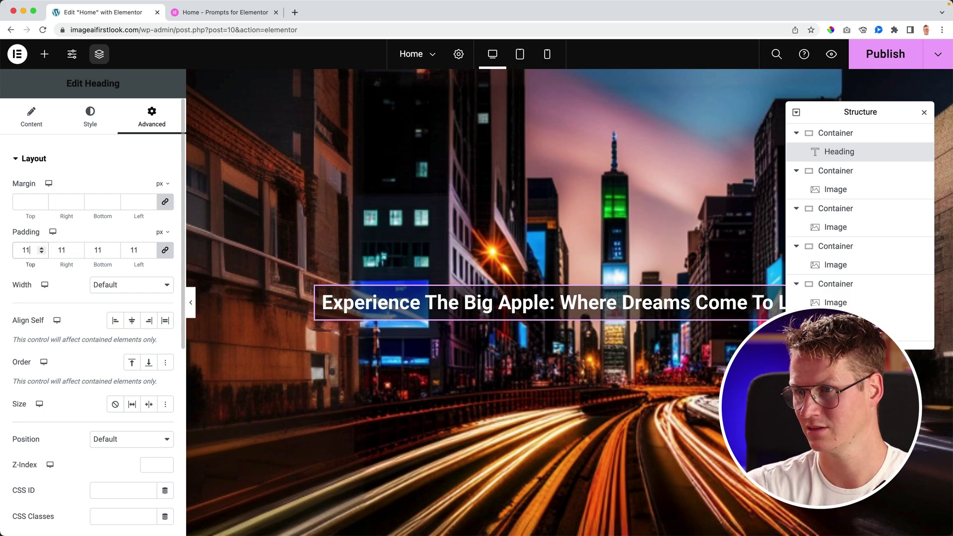
key(Up)
key(Up)
key(Up)
key(Up)
key(Up)
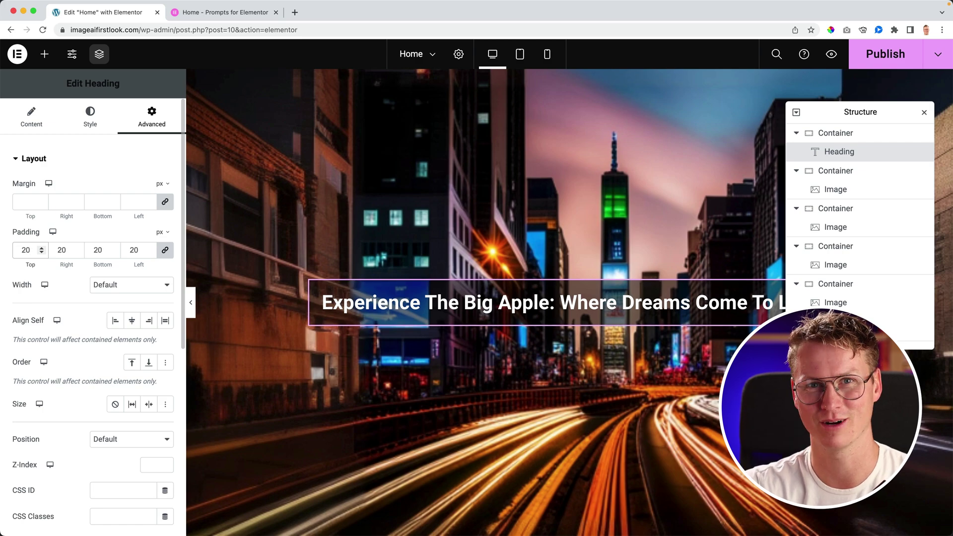